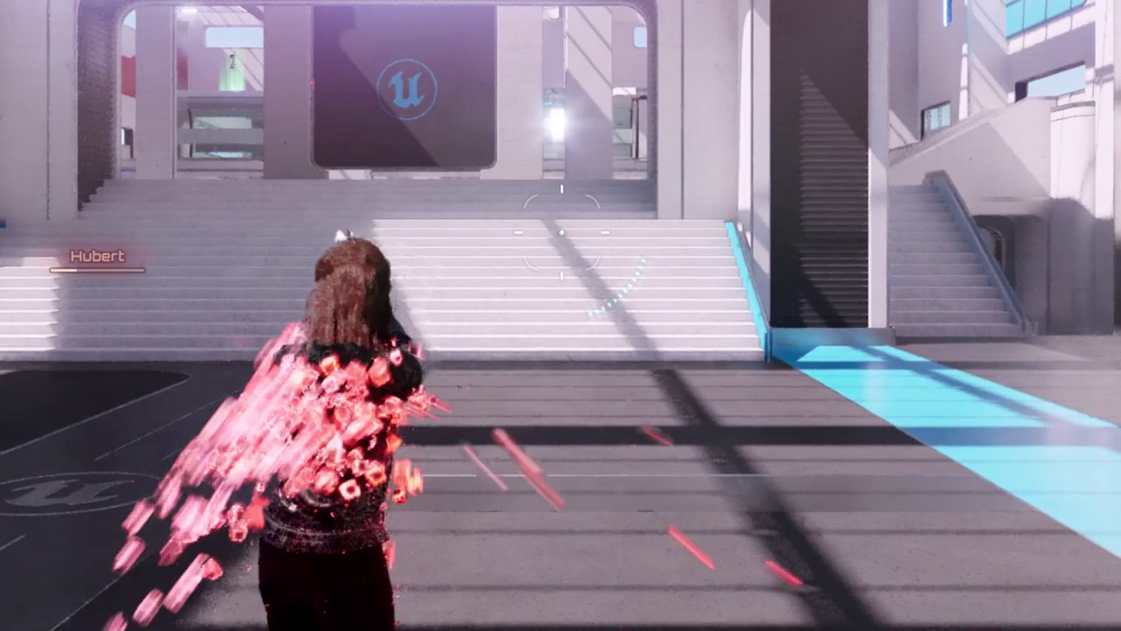
# Run Grace up the blue-lit stairs, overlook the arena, then cross toward the red-trimmed stairs.
pyautogui.press('w')
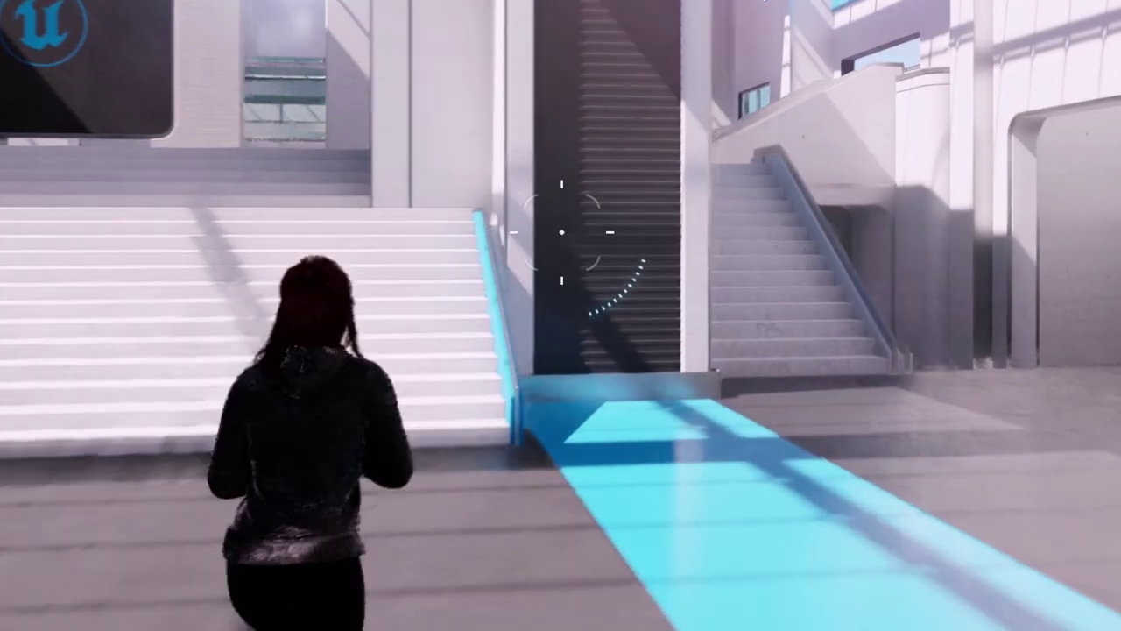
pyautogui.press('w')
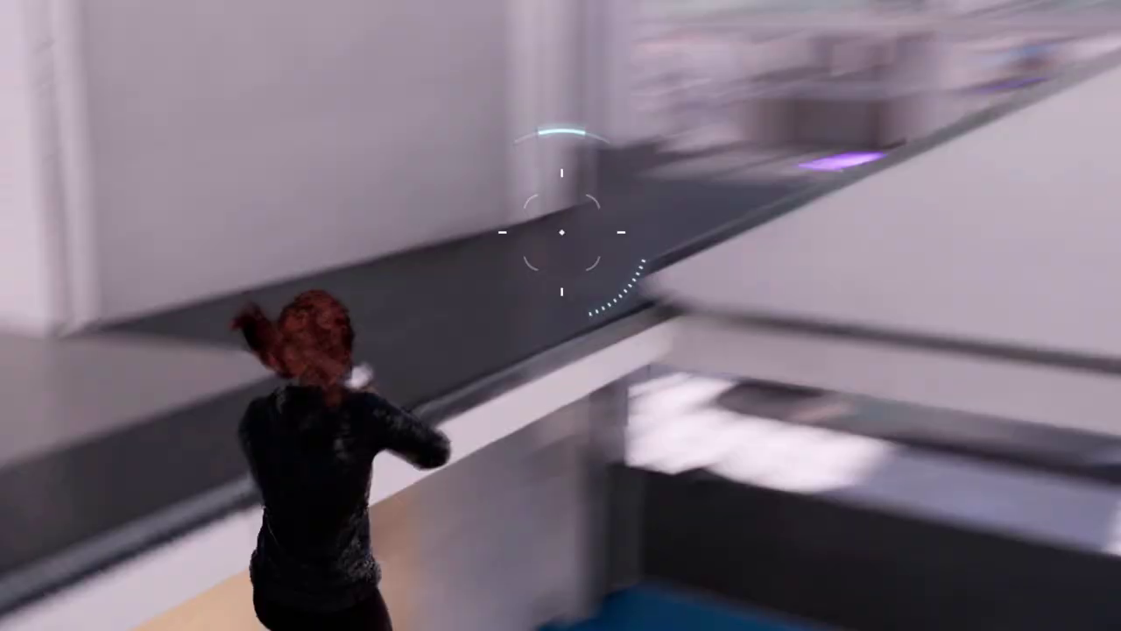
pyautogui.press('w')
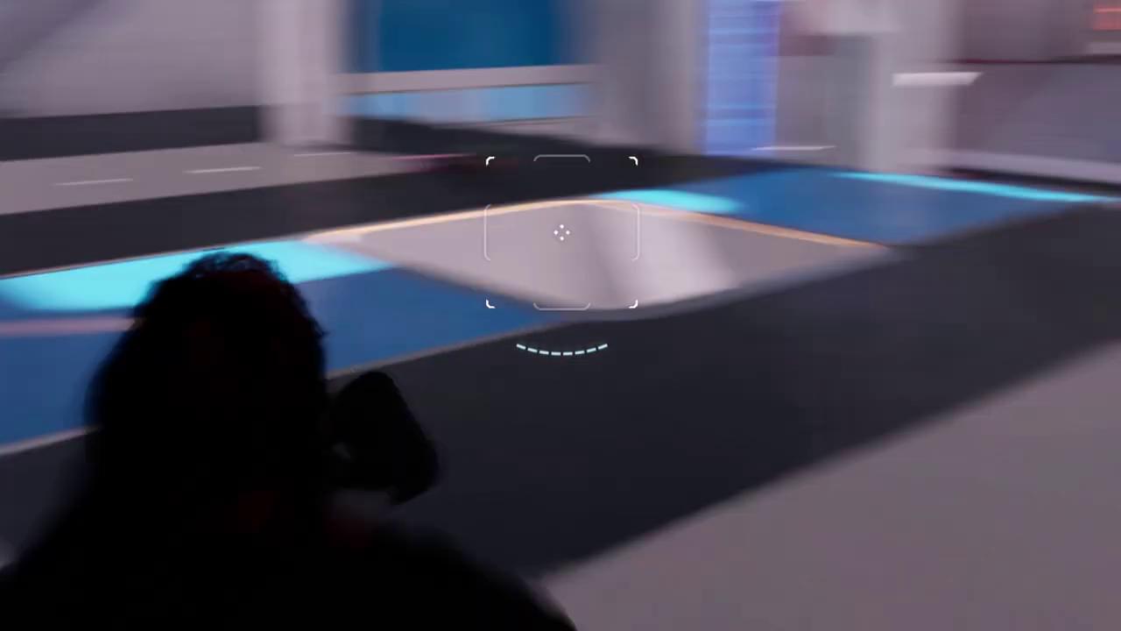
pyautogui.press('w')
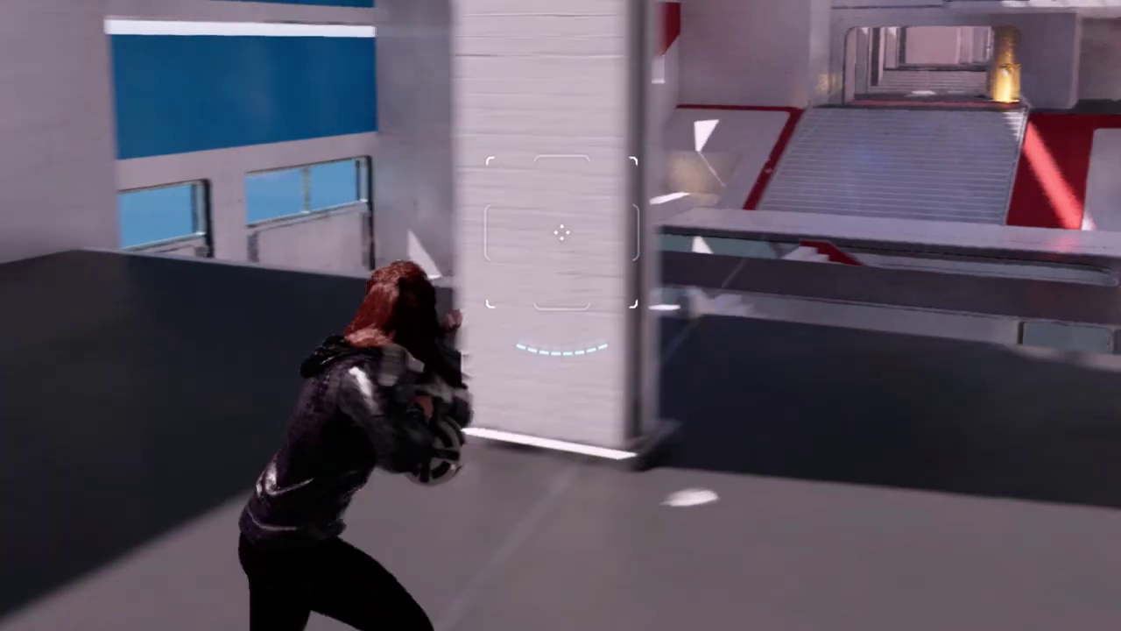
pyautogui.press('w')
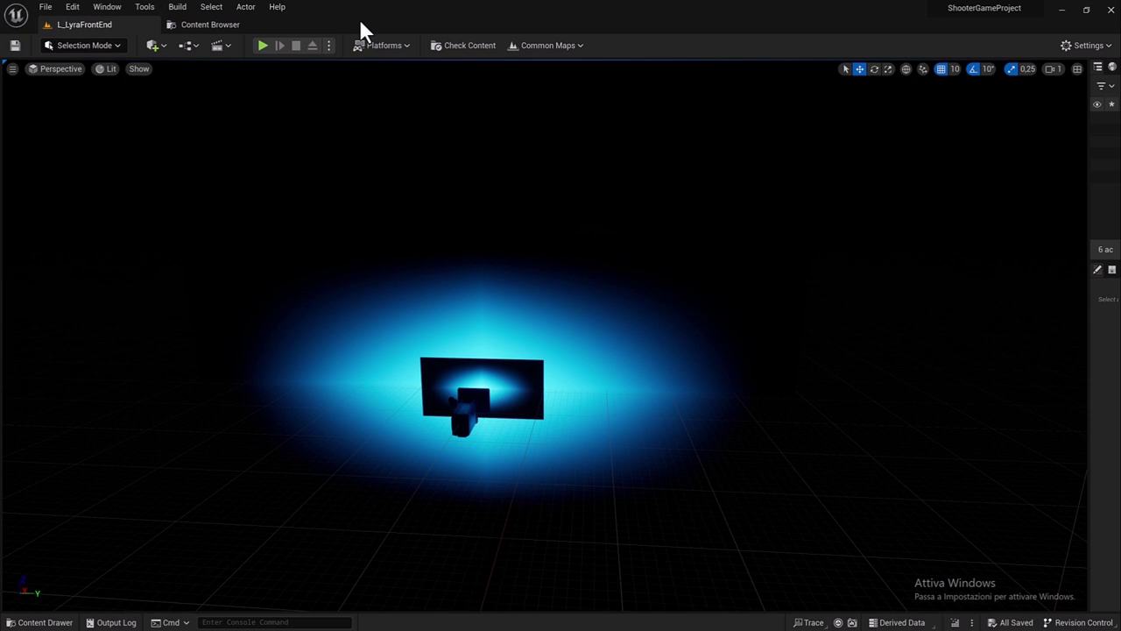
# Open Quixel Bridge from the editor's Window menu.
pyautogui.click(107, 7)
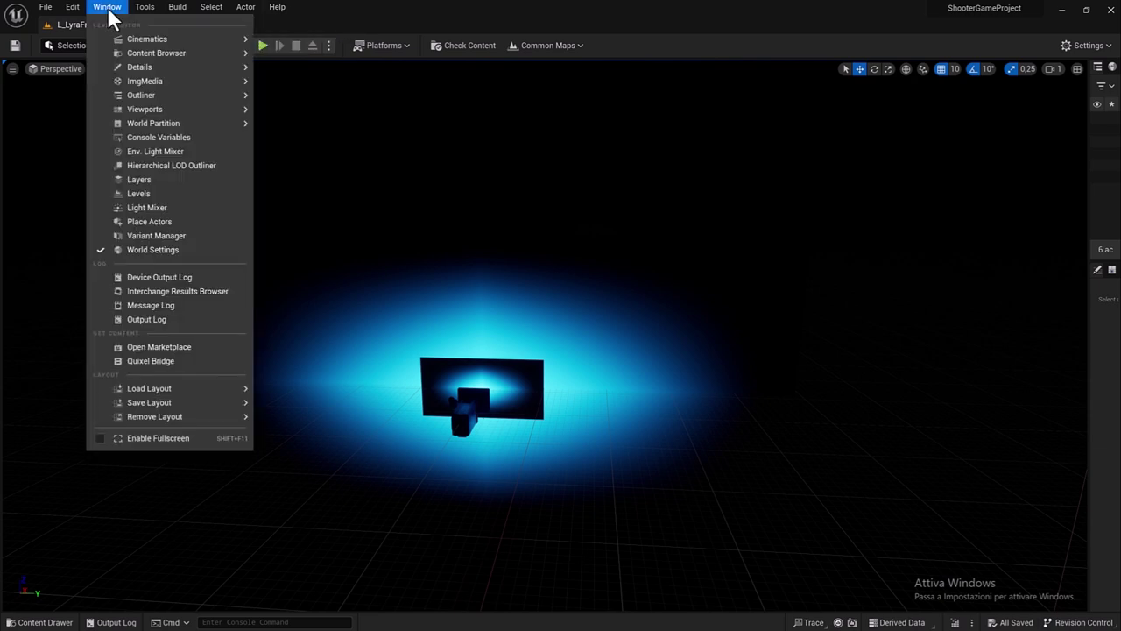
pyautogui.click(156, 365)
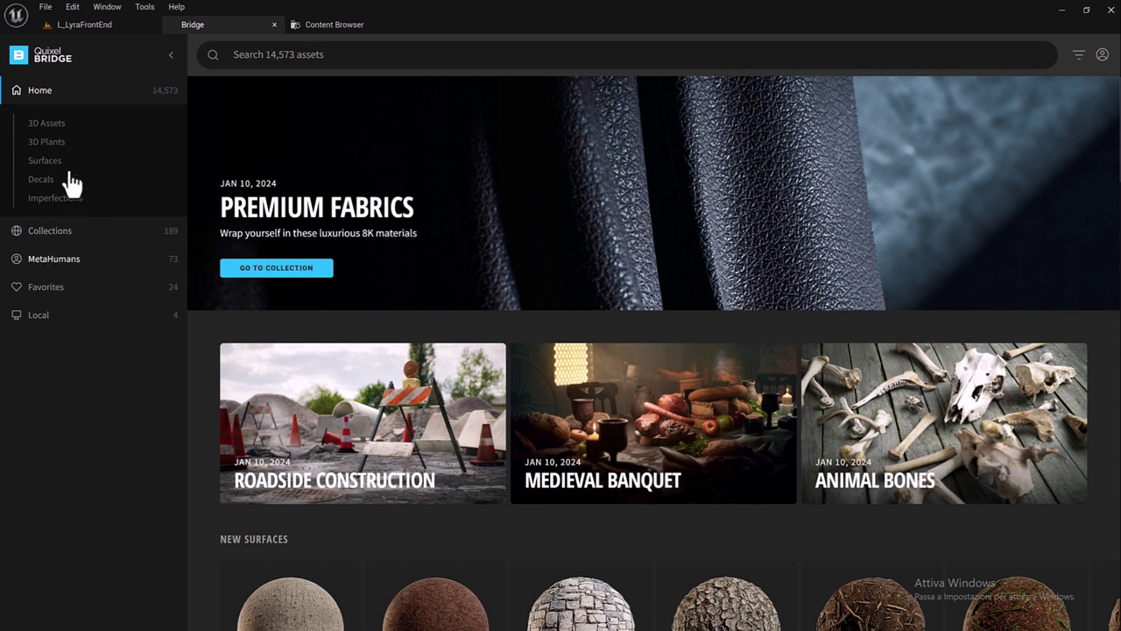
# Scroll through the MetaHuman Presets gallery, then list My MetaHumans: five current, two legacy.
pyautogui.click(50, 262)
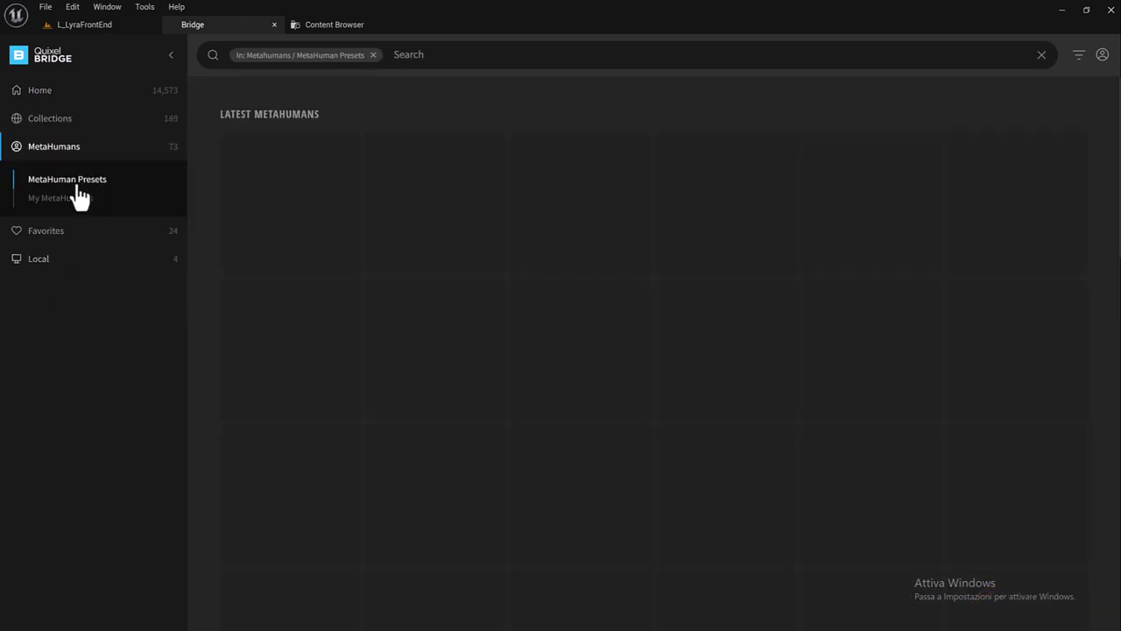
pyautogui.scroll(-2, 726, 280)
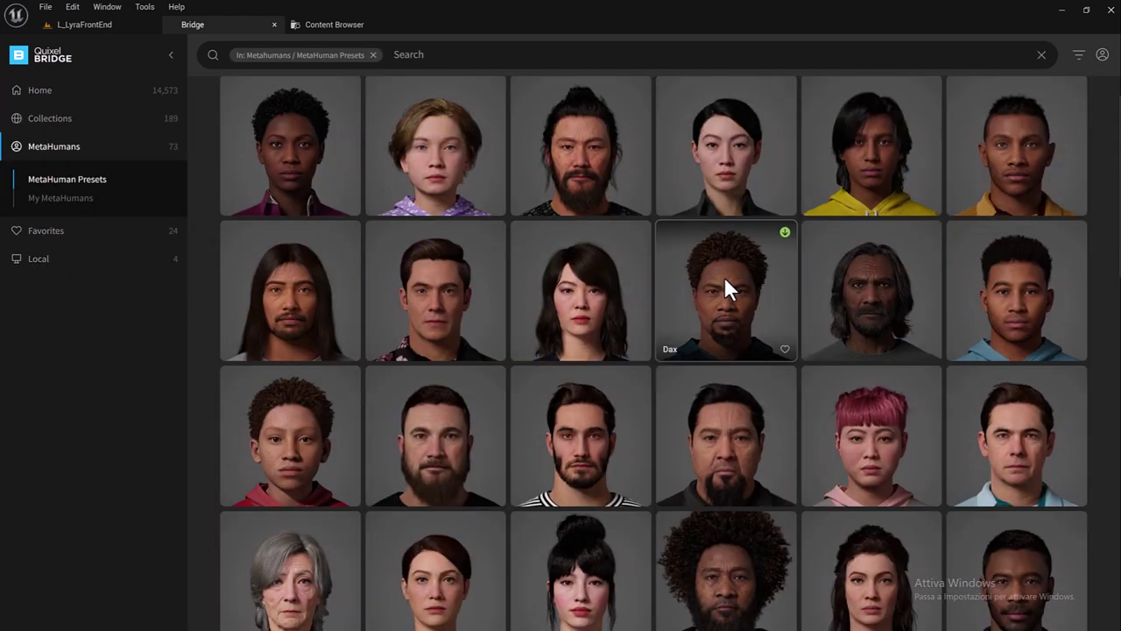
pyautogui.scroll(-3, 723, 277)
pyautogui.scroll(-2, 719, 279)
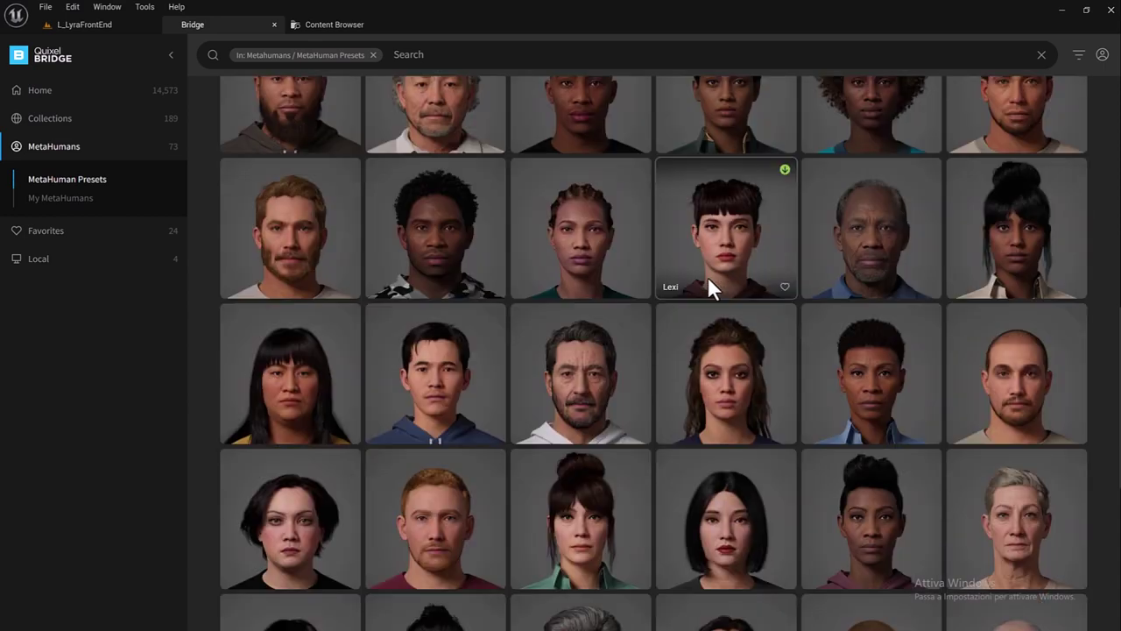
pyautogui.scroll(-1, 708, 282)
pyautogui.scroll(-1, 695, 283)
pyautogui.scroll(-1, 693, 281)
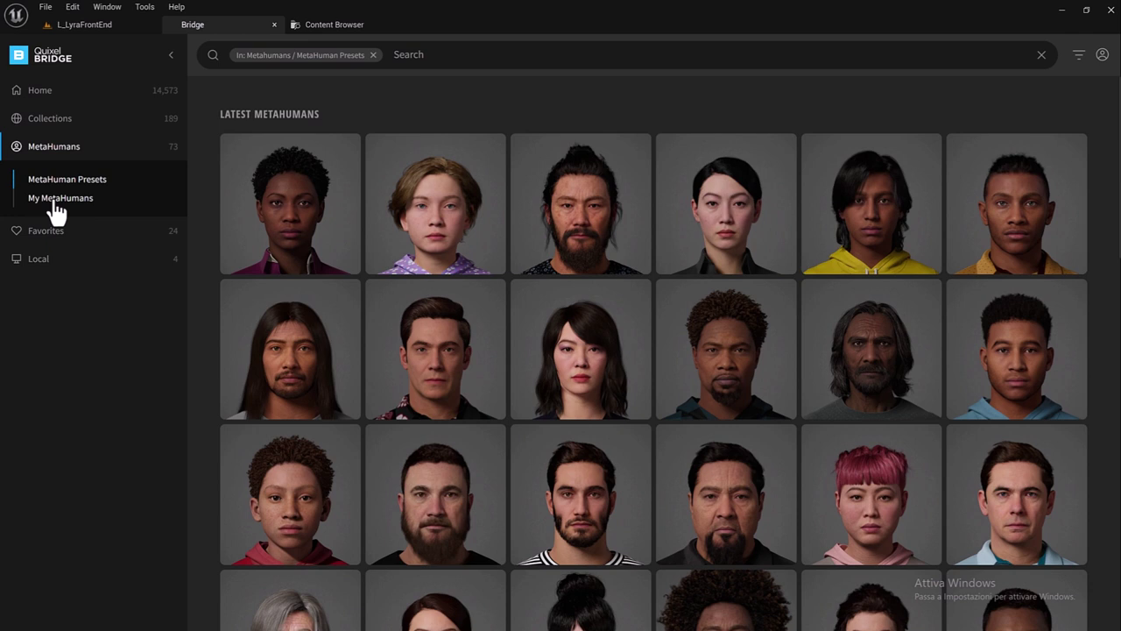
pyautogui.click(56, 211)
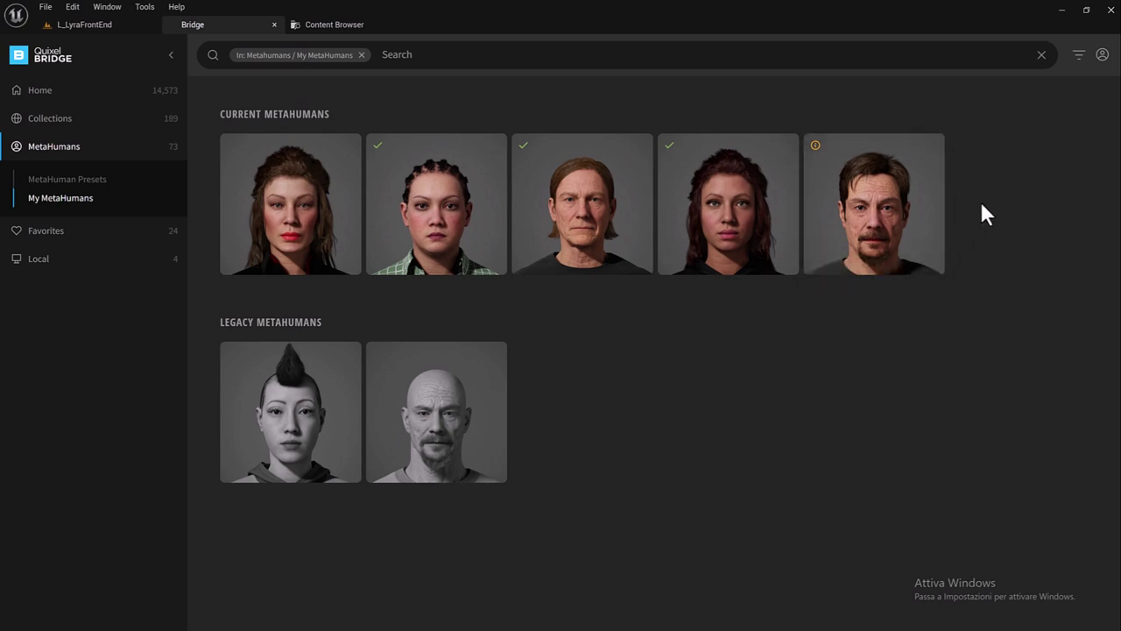
# Send GRACEafroFULLCLO from My MetaHumans to the project at Medium Quality.
pyautogui.click(494, 147)
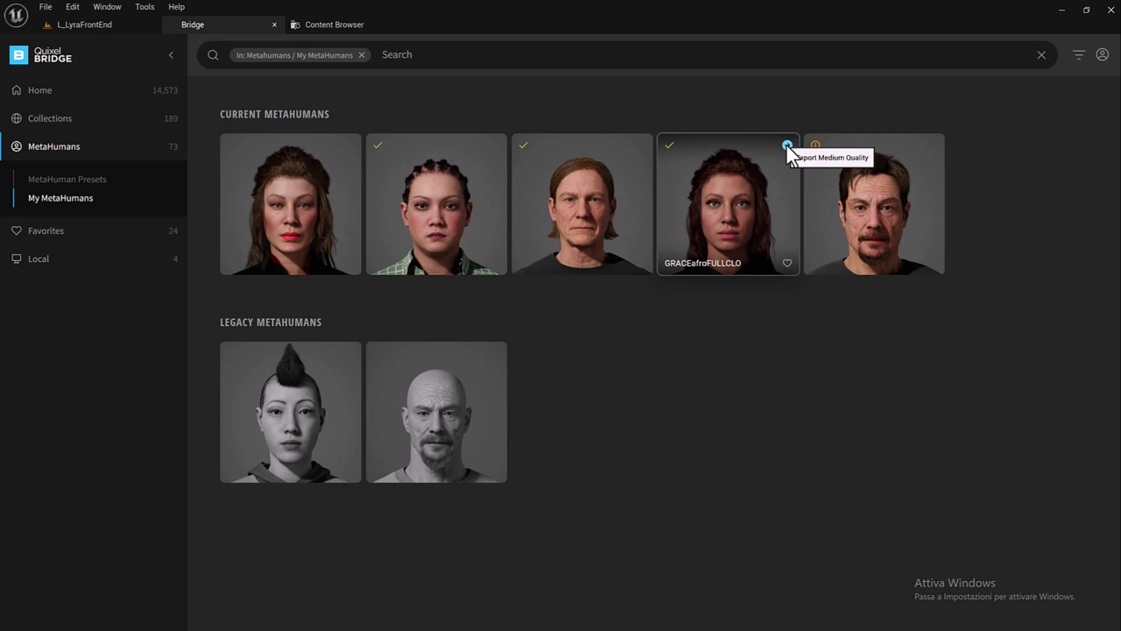
pyautogui.click(786, 146)
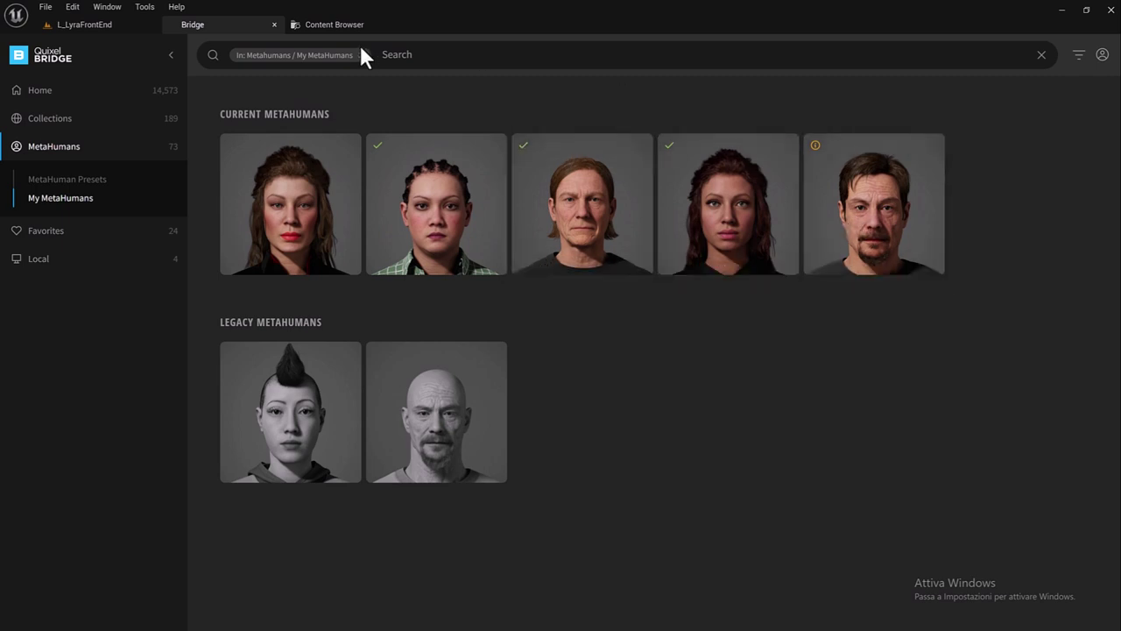
# Browse Content > MetaHumans > GRACEafroFULLCLO in the Content Browser, then return to Bridge.
pyautogui.click(316, 24)
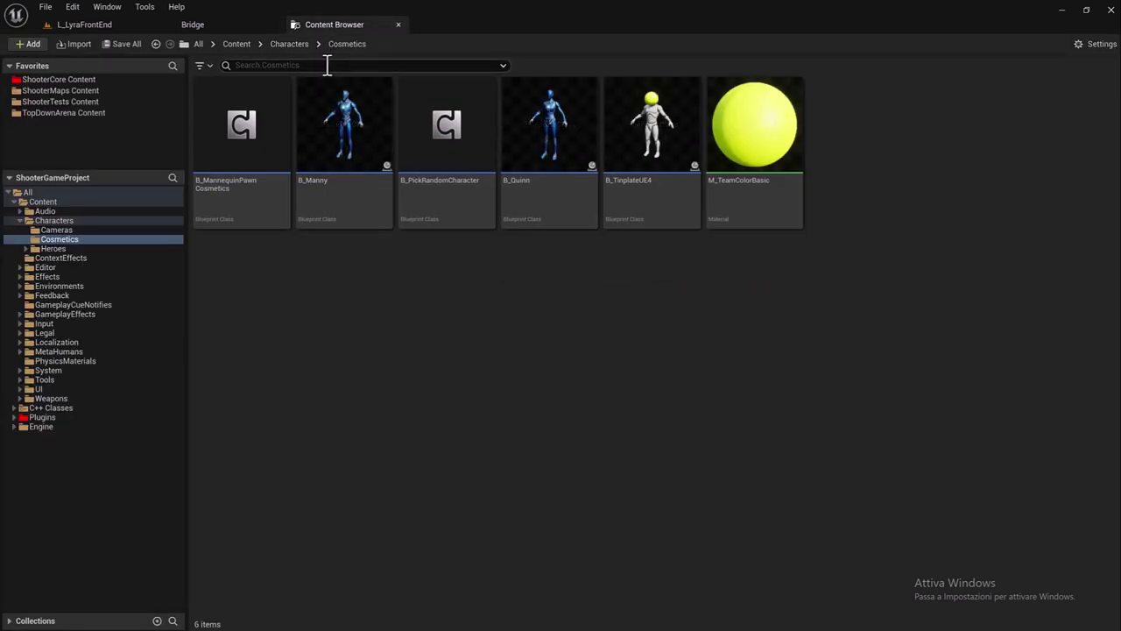
pyautogui.click(199, 49)
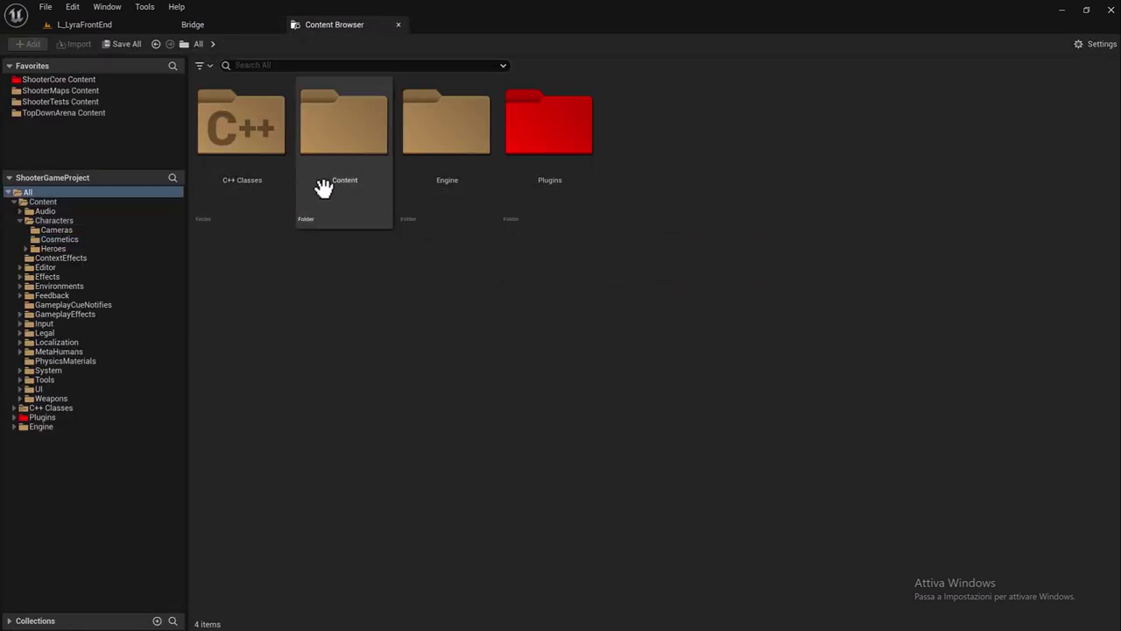
pyautogui.doubleClick(344, 153)
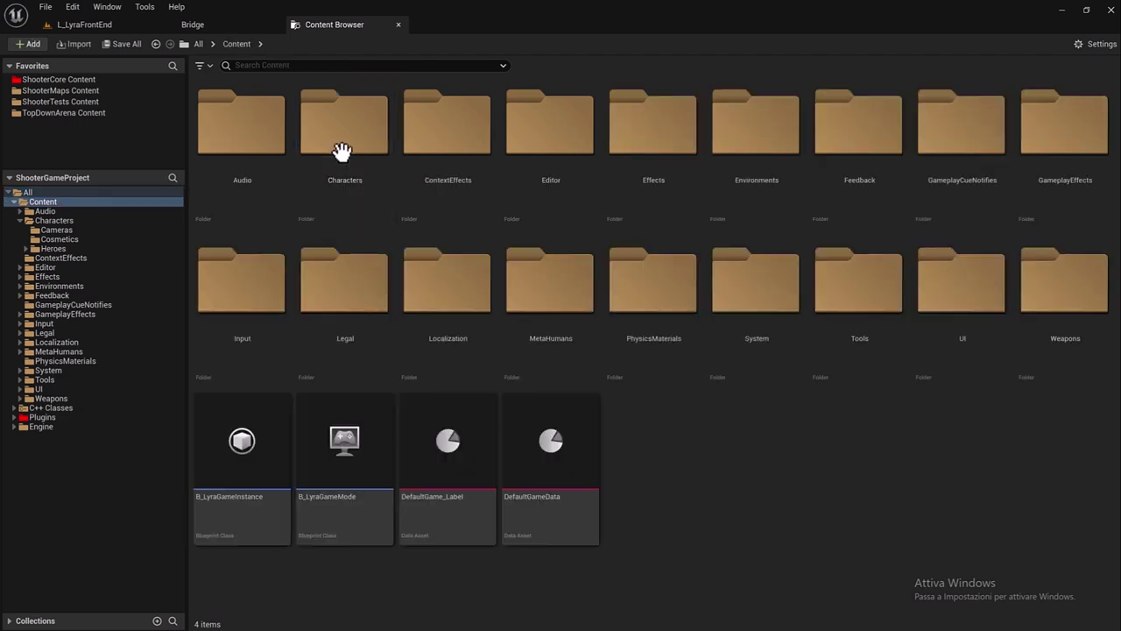
pyautogui.doubleClick(565, 291)
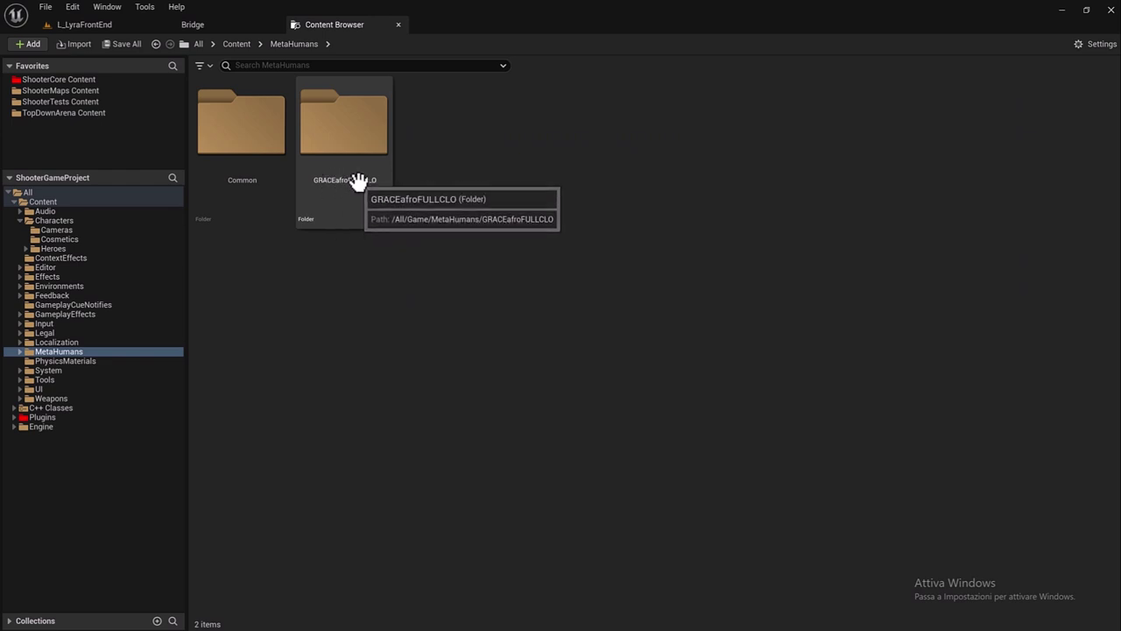
pyautogui.doubleClick(363, 141)
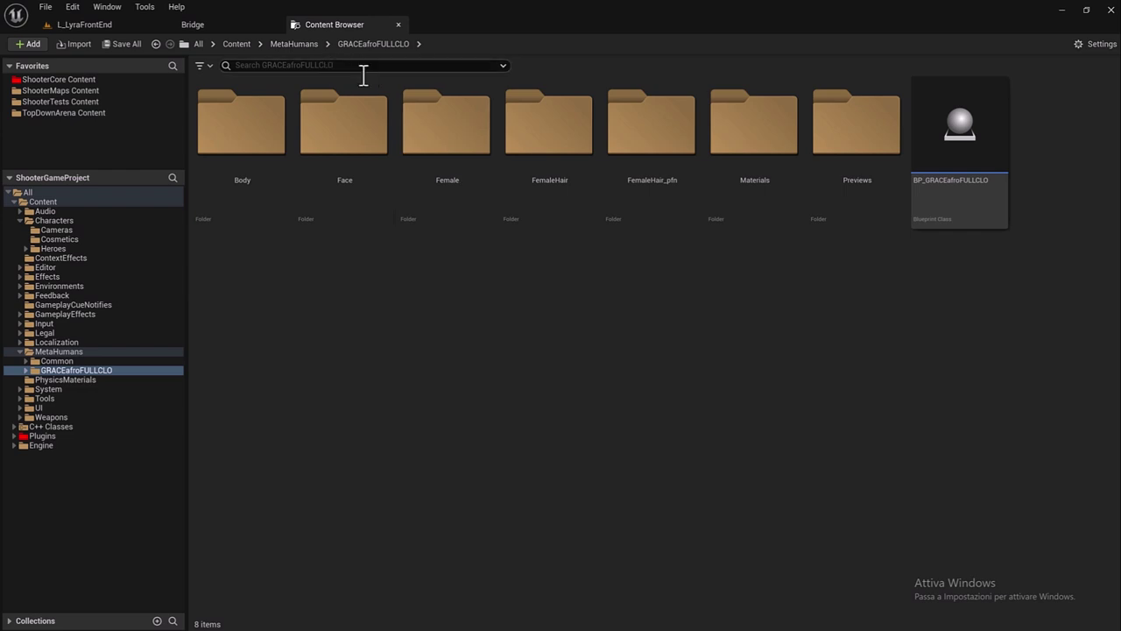
pyautogui.click(233, 27)
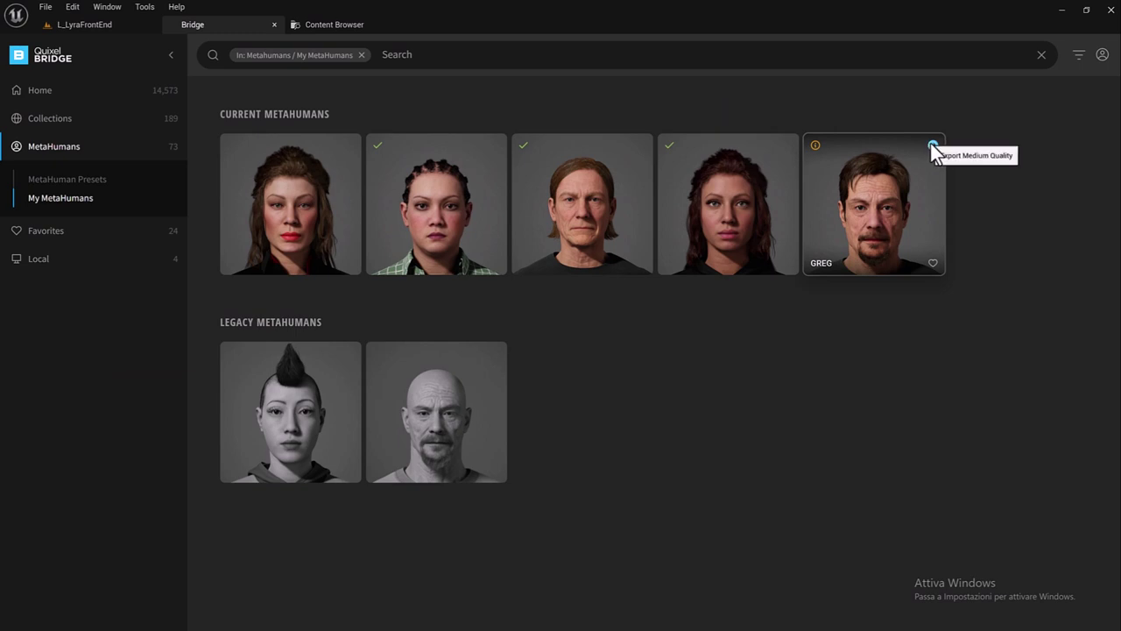
# Export GREG at medium quality and enable the missing project settings and plugins.
pyautogui.click(933, 145)
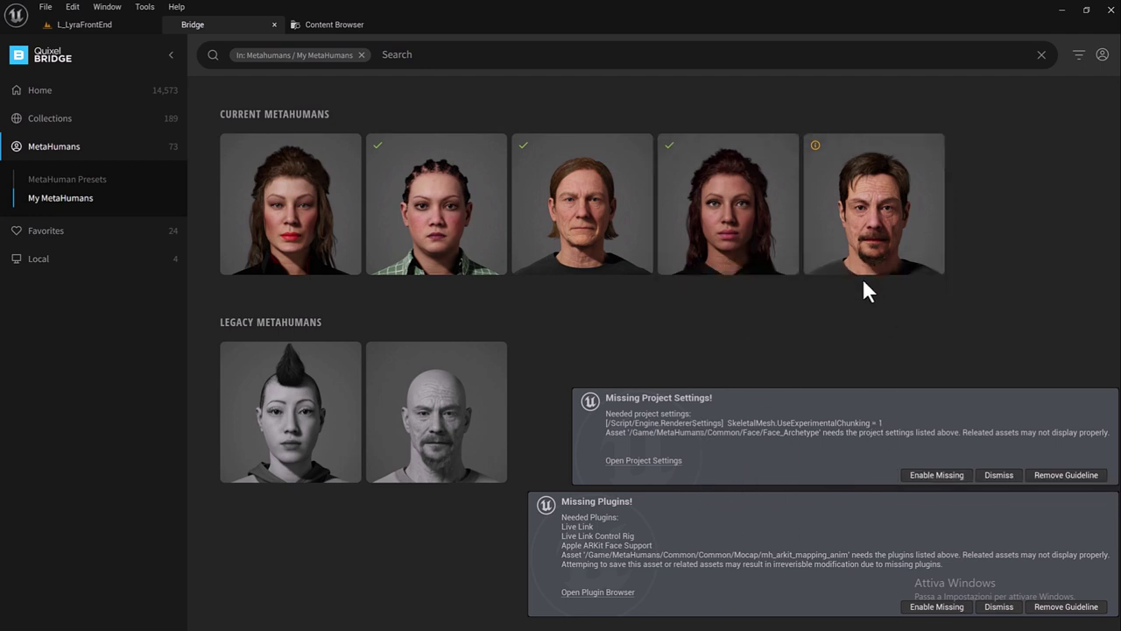
pyautogui.click(930, 475)
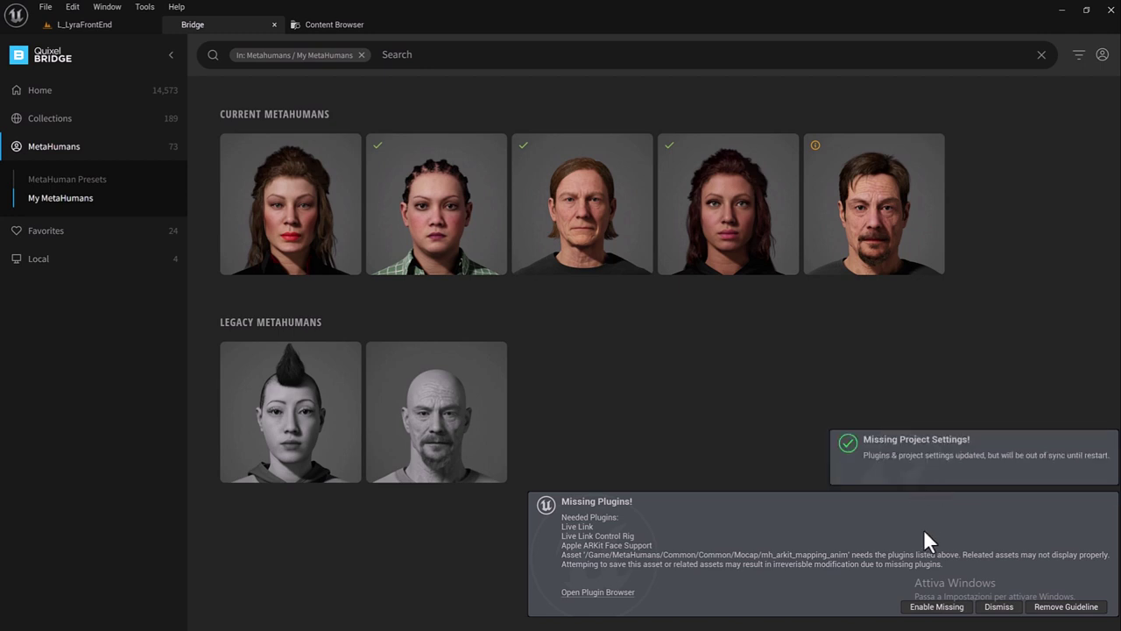
pyautogui.click(933, 606)
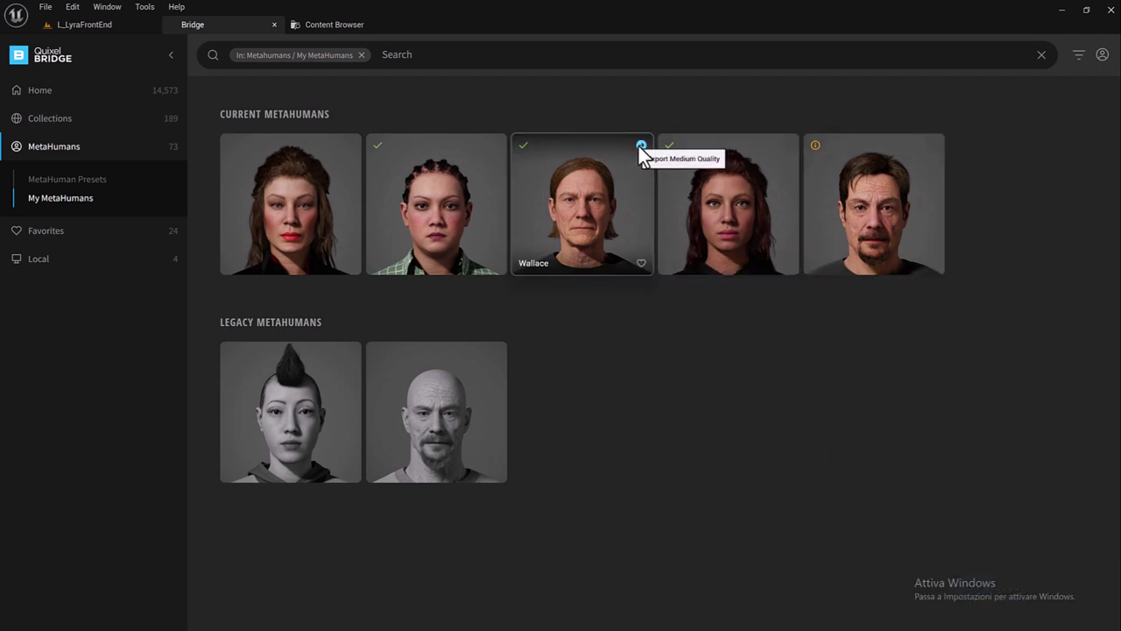
# Export Wallace and Orla to the project, then return to the Content Browser.
pyautogui.click(640, 145)
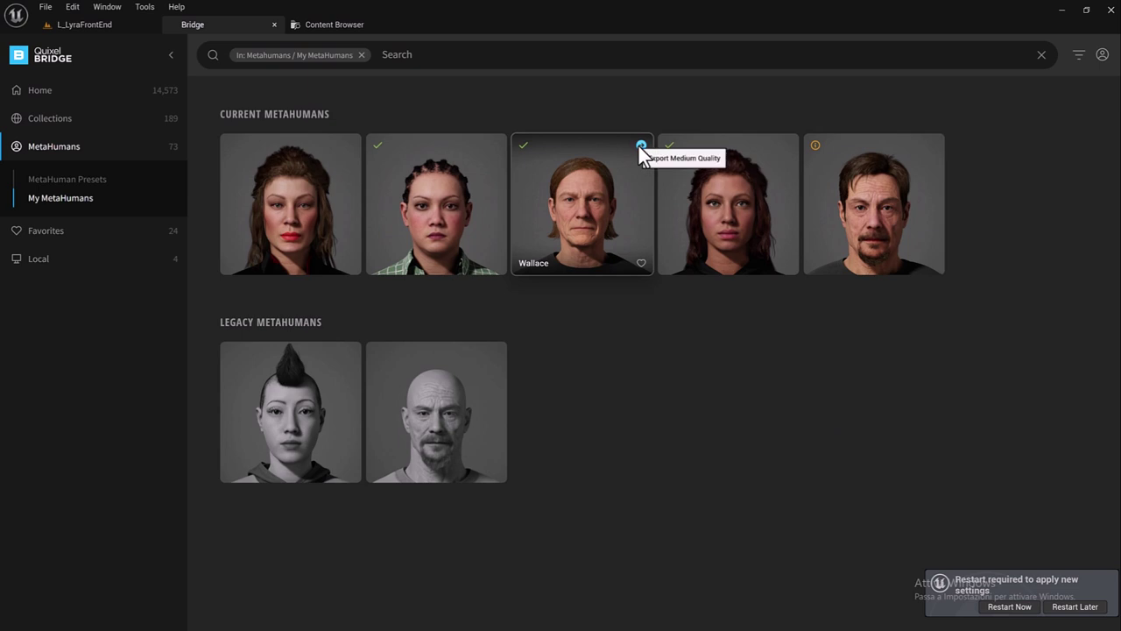
pyautogui.click(497, 145)
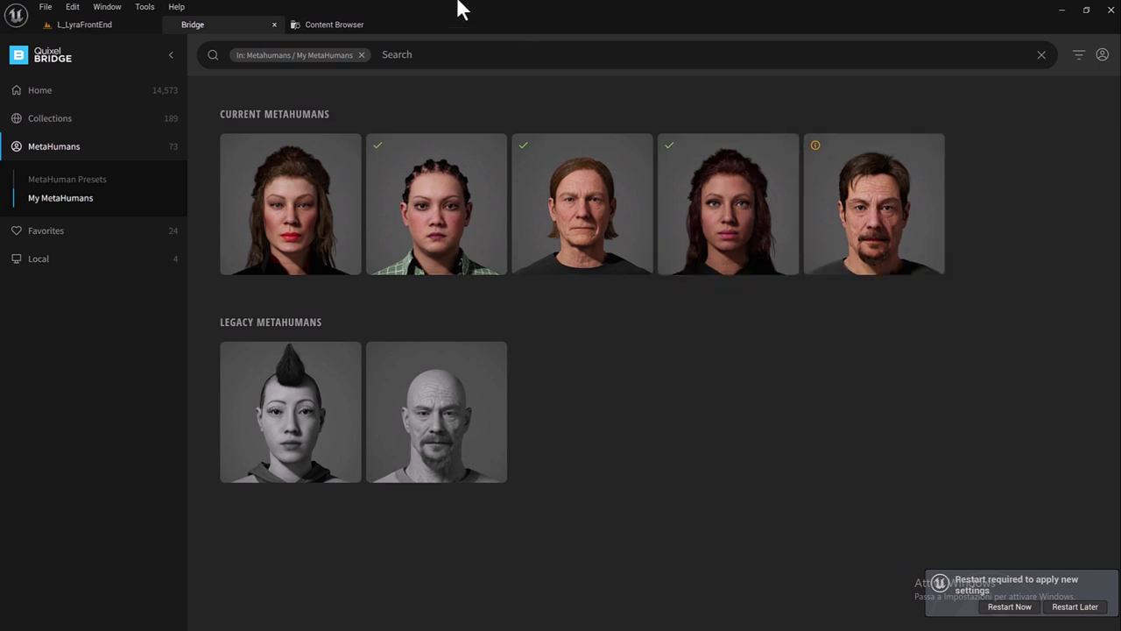
pyautogui.click(335, 26)
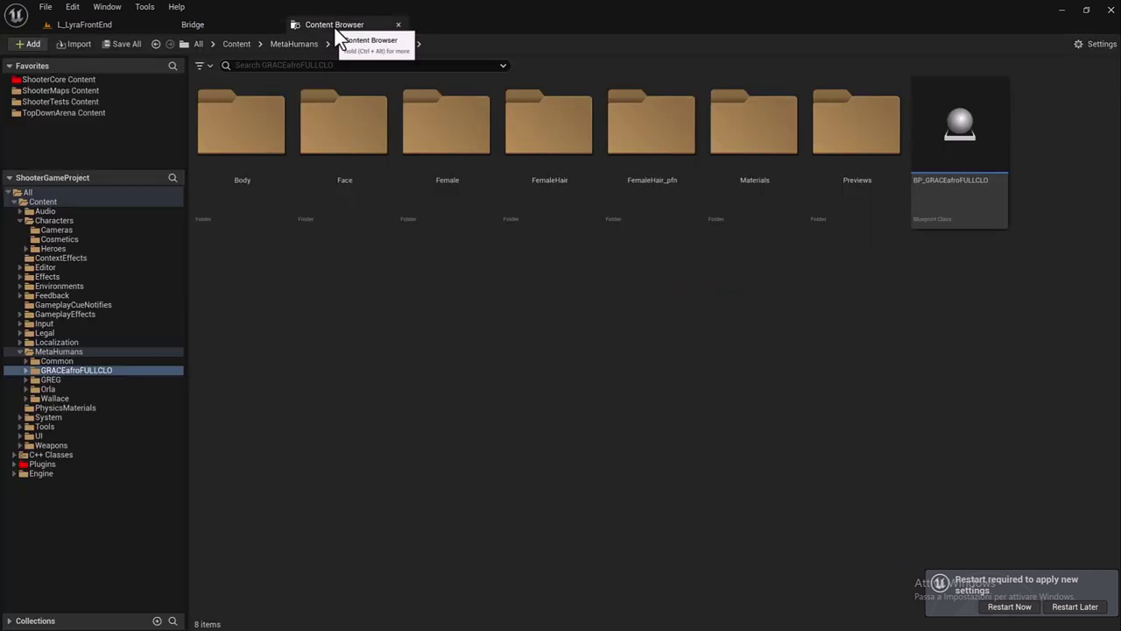
# Close Bridge, open and dock BP_GRACEafroFULLCLO, enable the Groom plugin and restart the editor.
pyautogui.click(274, 25)
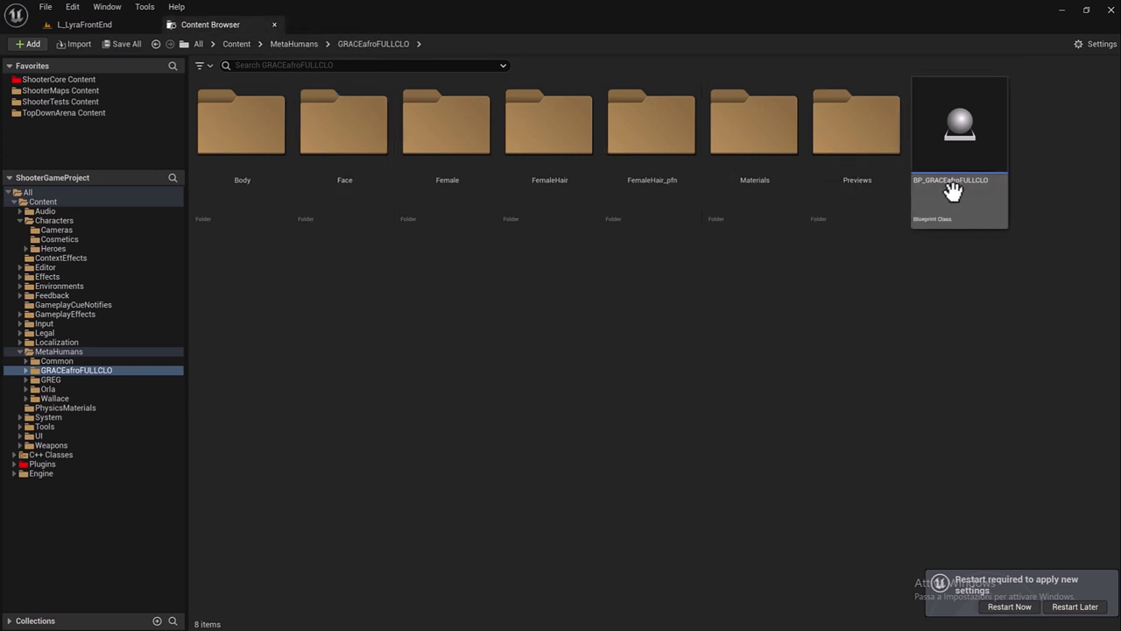
pyautogui.click(953, 191)
pyautogui.doubleClick(953, 191)
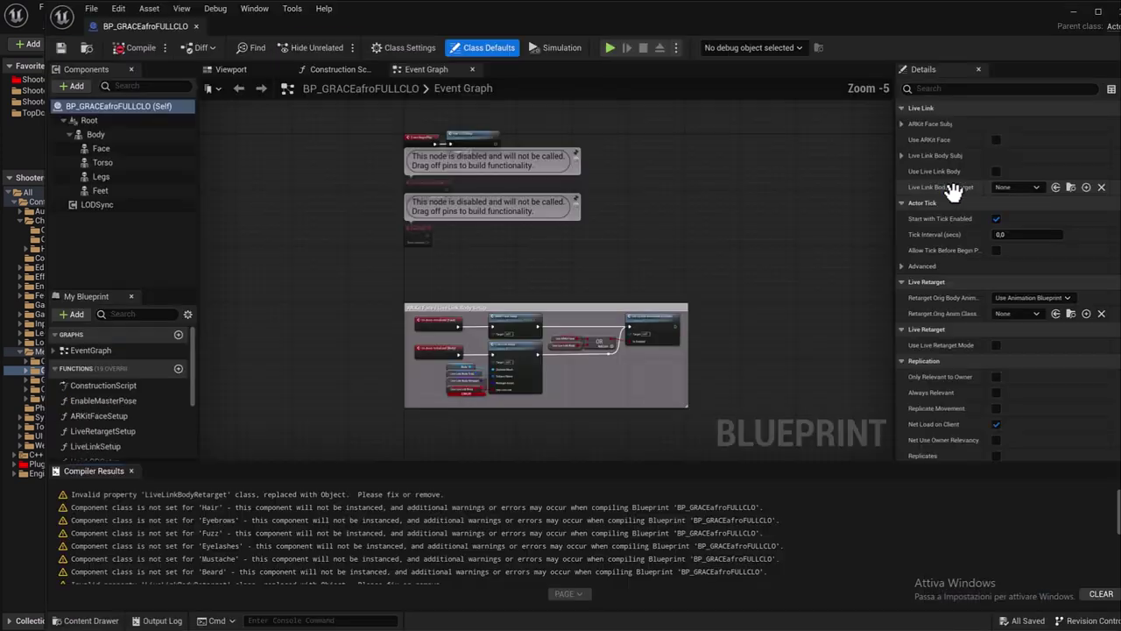
pyautogui.moveTo(131, 19); pyautogui.dragTo(395, 35)
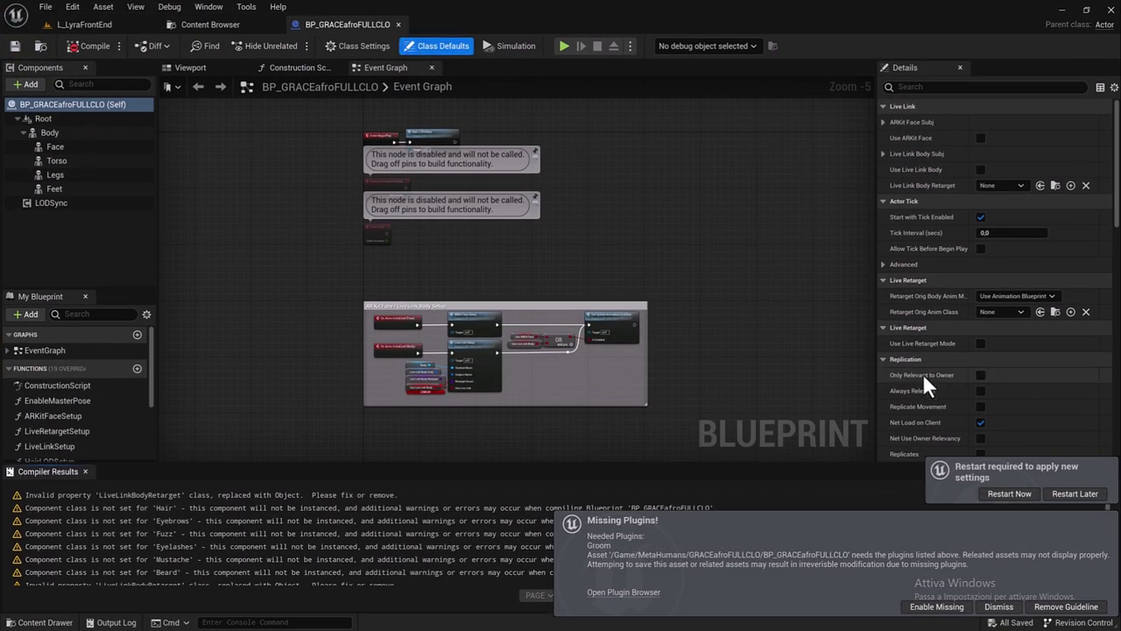
pyautogui.click(908, 603)
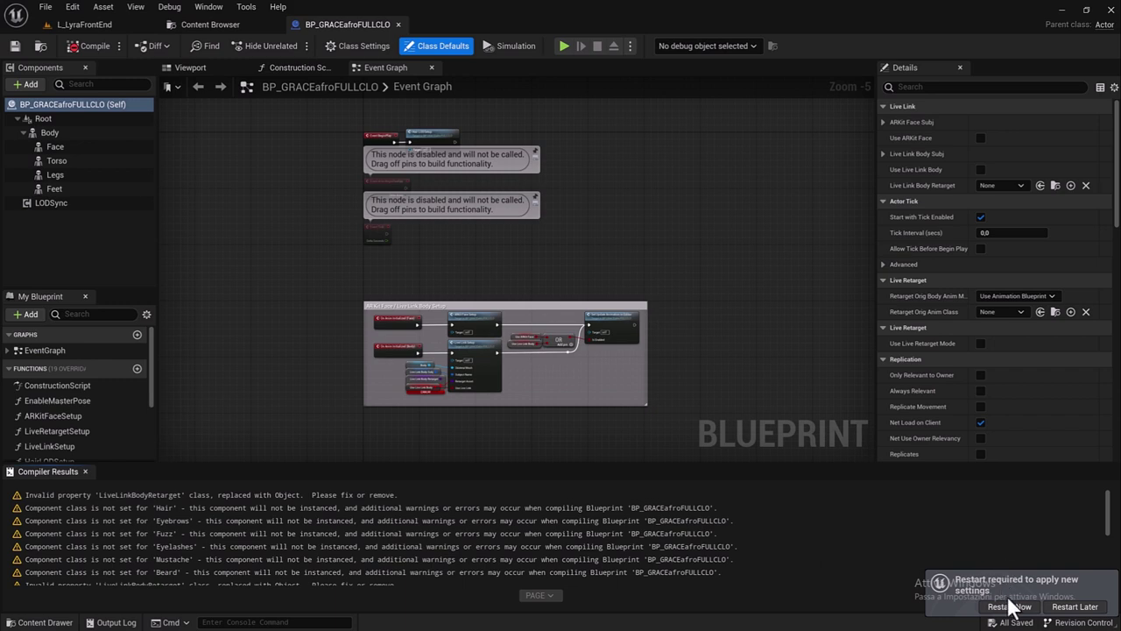
pyautogui.click(210, 25)
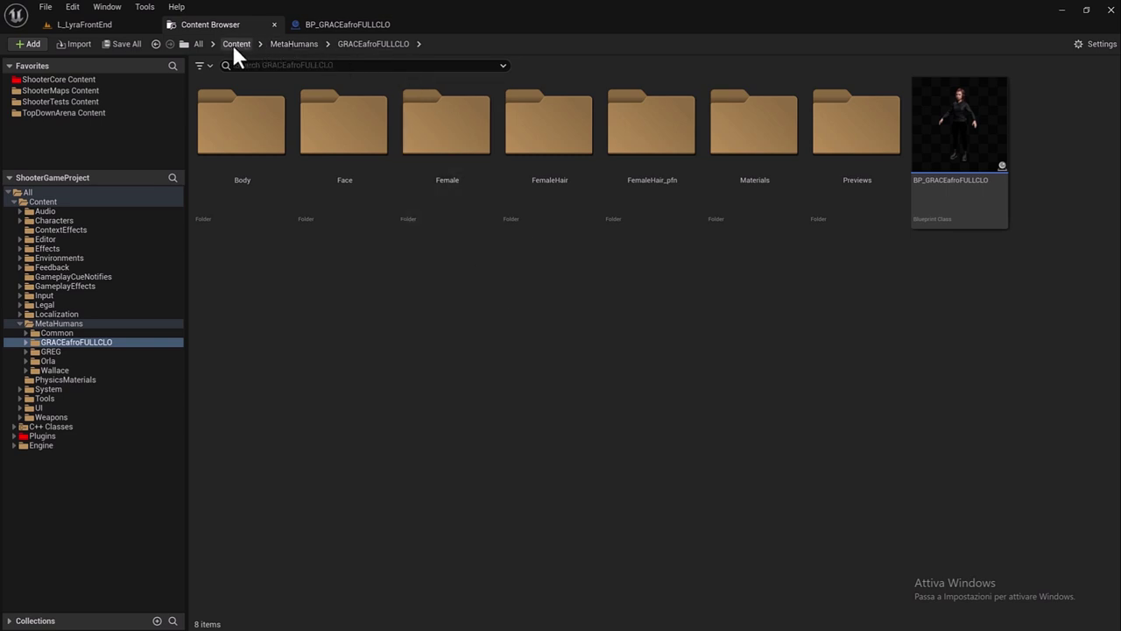
# Check the GREG folder under MetaHumans, then go back up to the top-level Content folder.
pyautogui.click(289, 45)
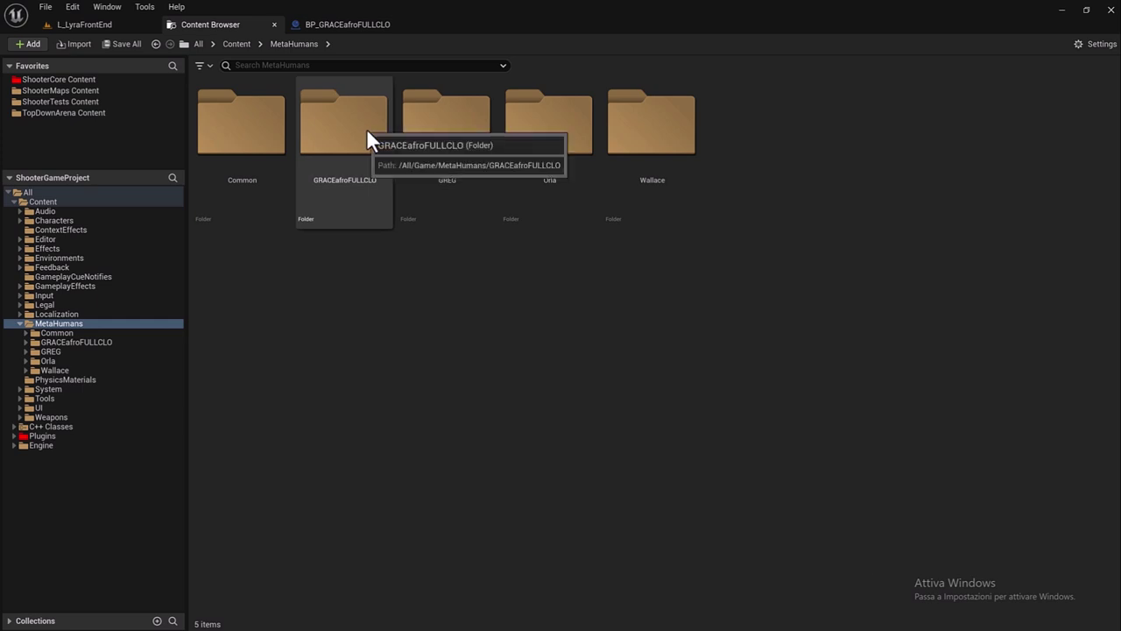
pyautogui.doubleClick(440, 180)
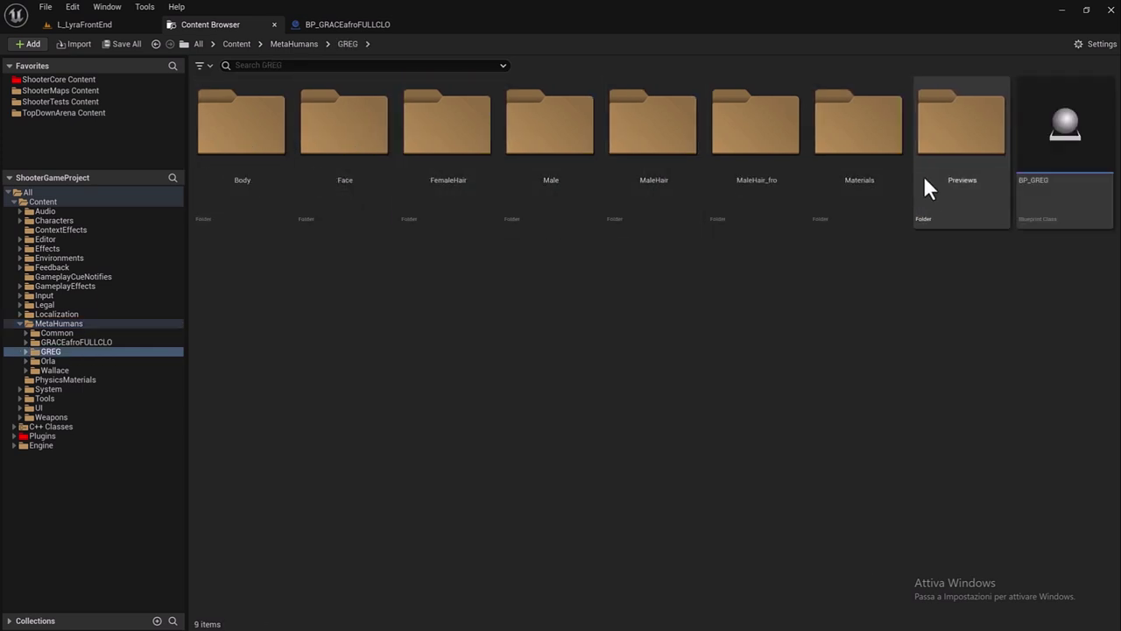
pyautogui.click(297, 43)
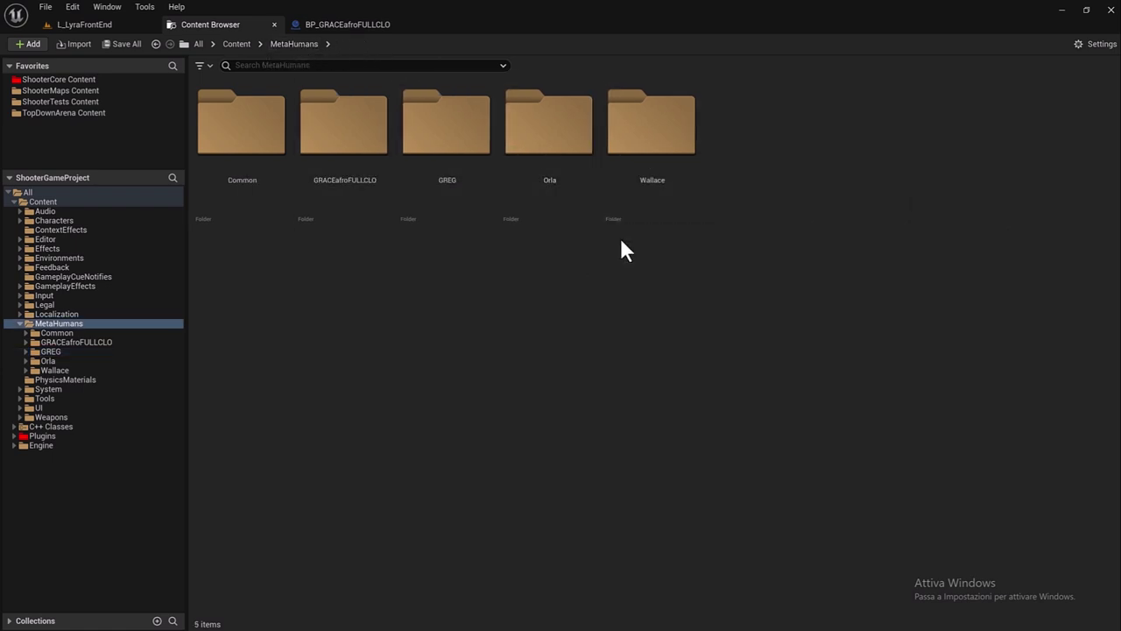
pyautogui.click(233, 44)
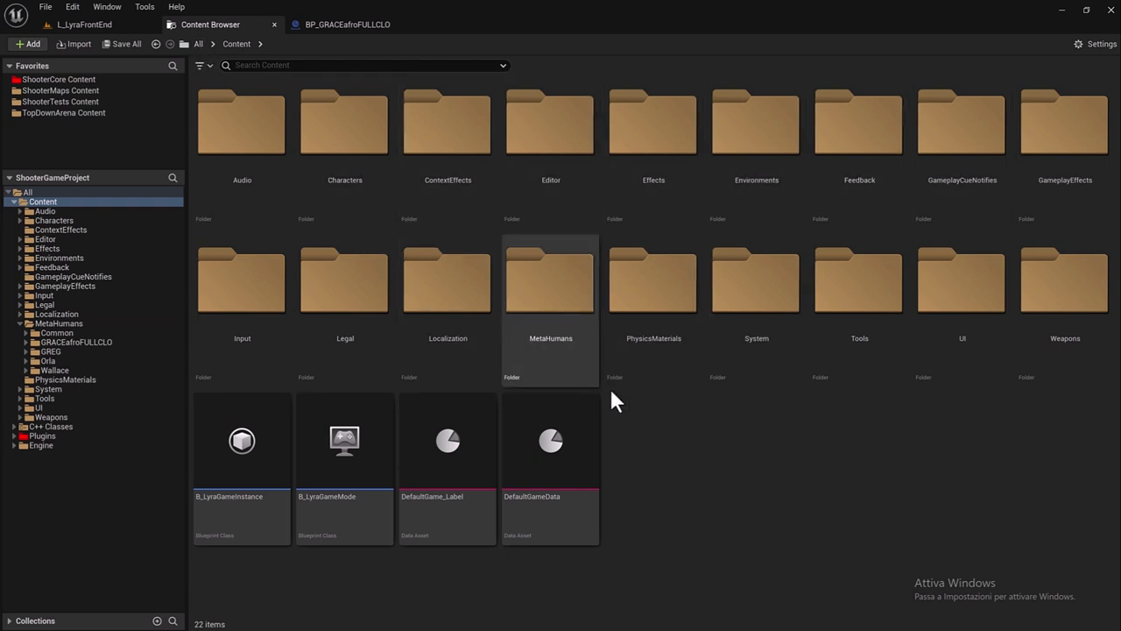
# Create a new A_MyShoterGame folder in the top-level Content folder.
pyautogui.rightClick(692, 473)
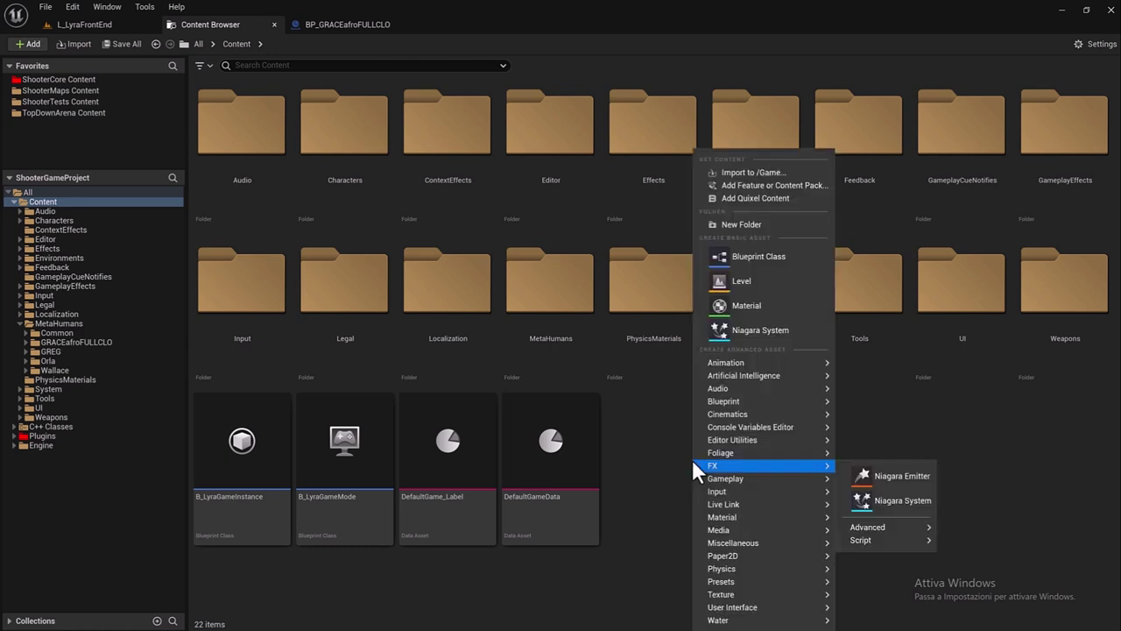
pyautogui.click(736, 228)
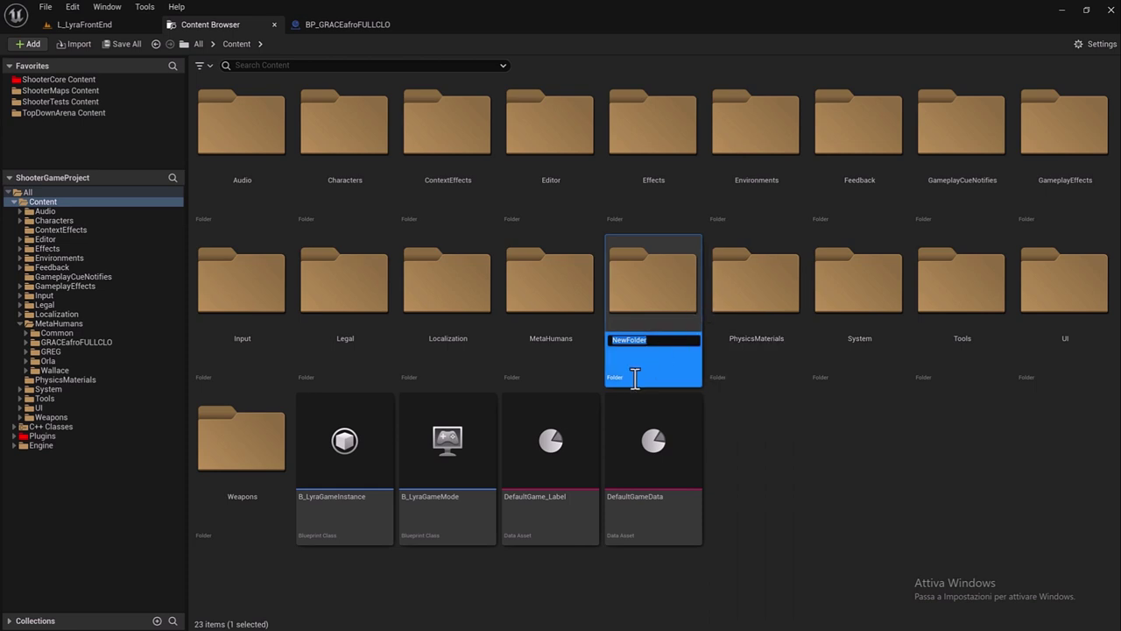
pyautogui.write('MyS')
pyautogui.write('h')
pyautogui.write('hot')
pyautogui.press('BackSpace')
pyautogui.press('BackSpace')
pyautogui.press('BackSpace')
pyautogui.write('oterGam')
pyautogui.write('e')
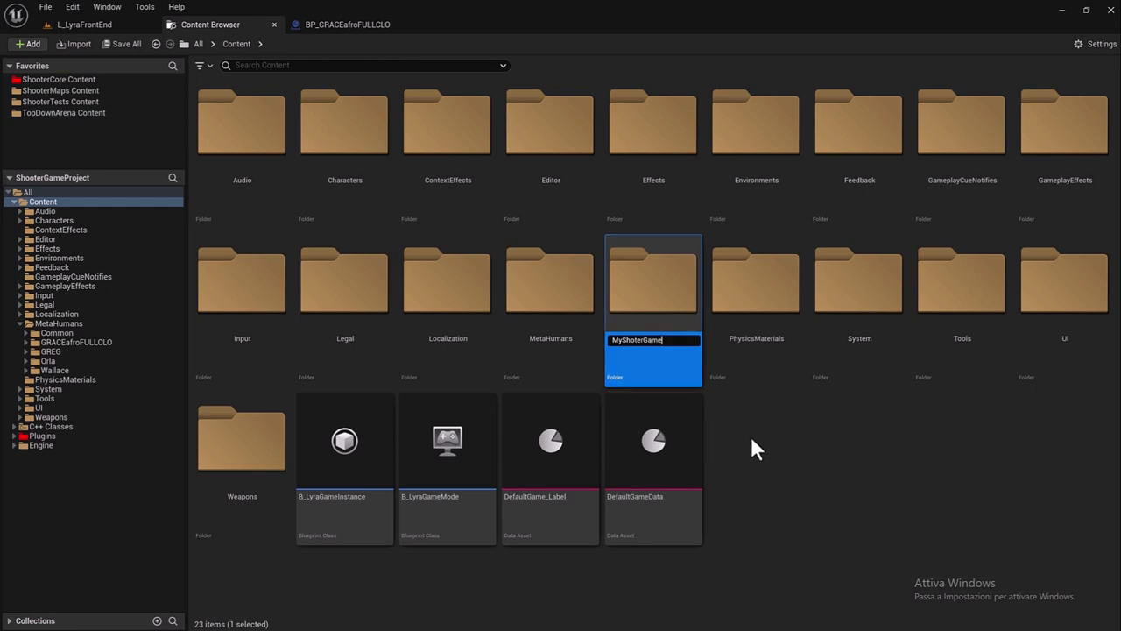
pyautogui.press('Return')
pyautogui.rightClick(631, 282)
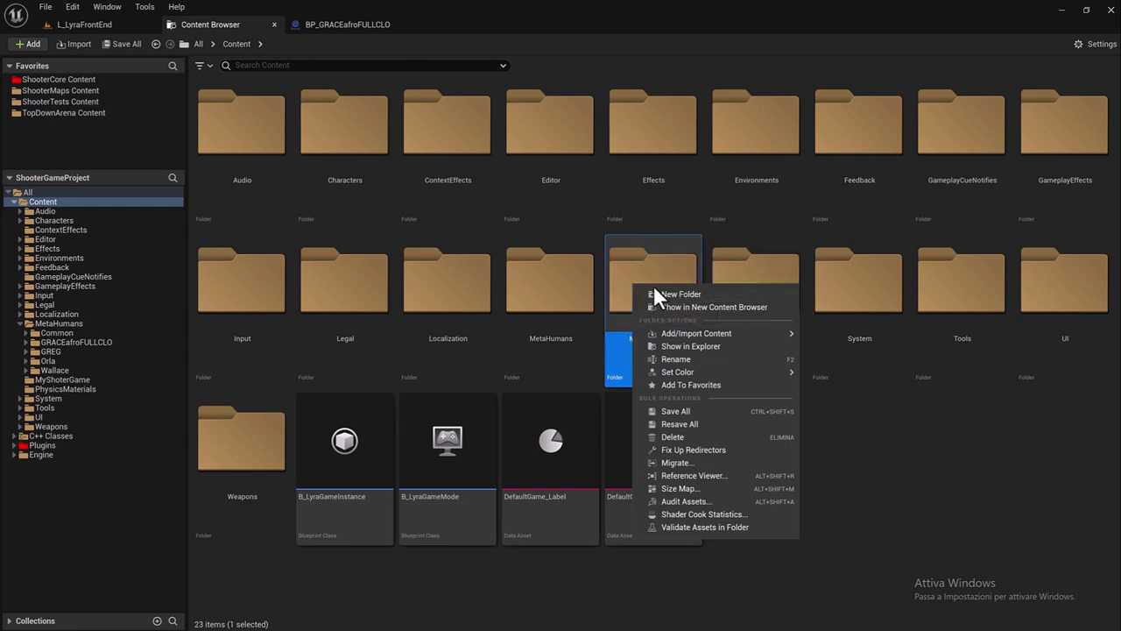
pyautogui.click(908, 453)
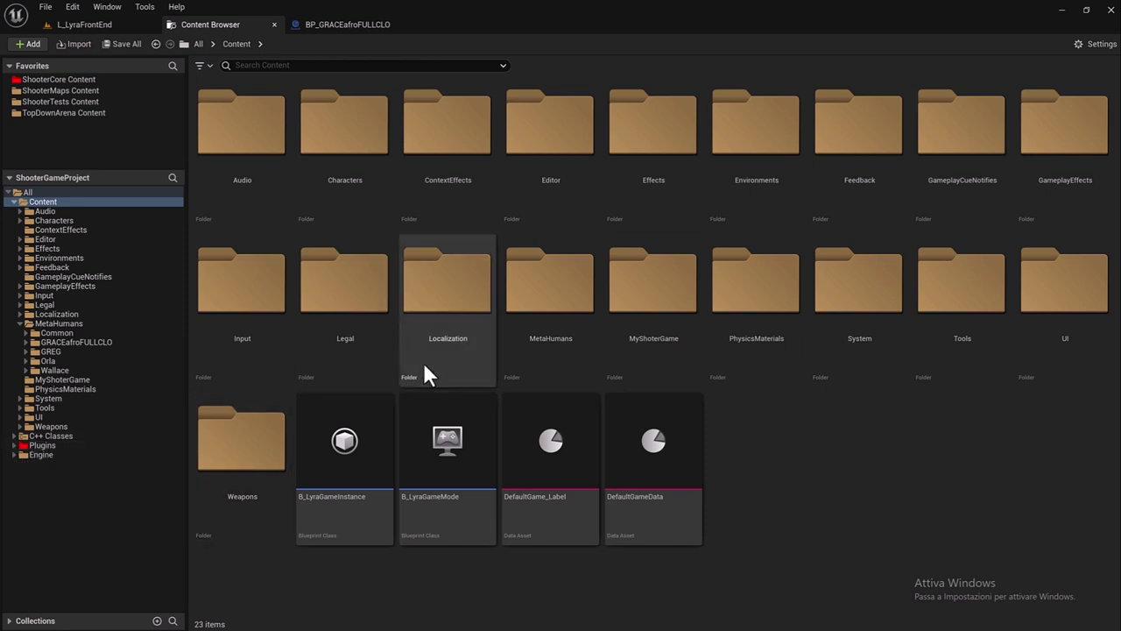
# Add a Characters subfolder inside MyShoterGame, then return to Content.
pyautogui.doubleClick(639, 289)
pyautogui.rightClick(273, 123)
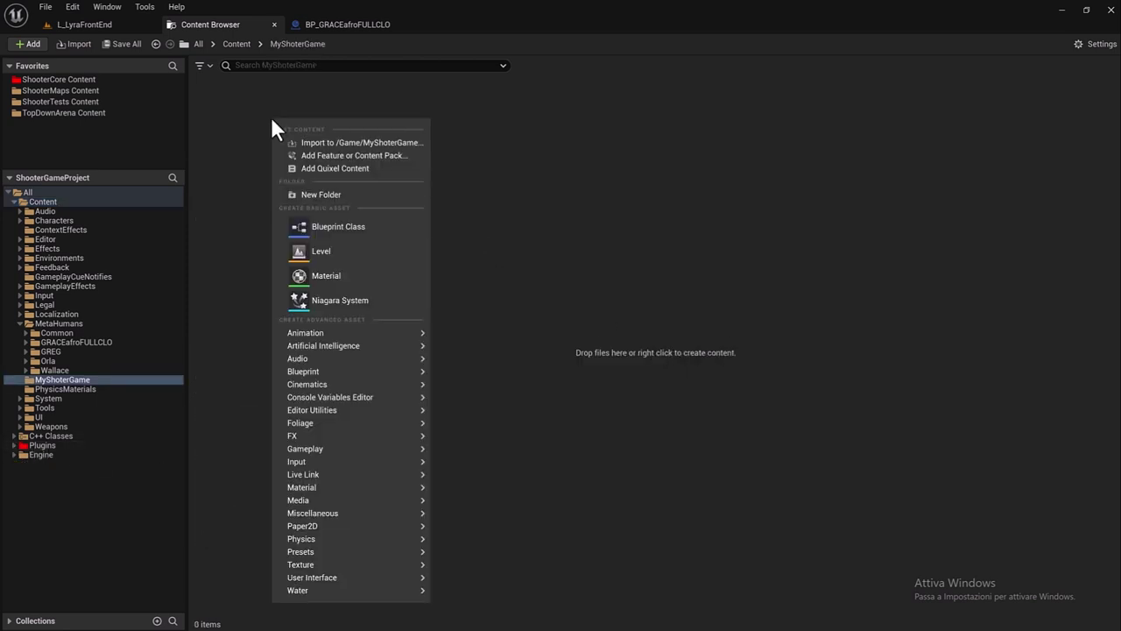
pyautogui.click(354, 193)
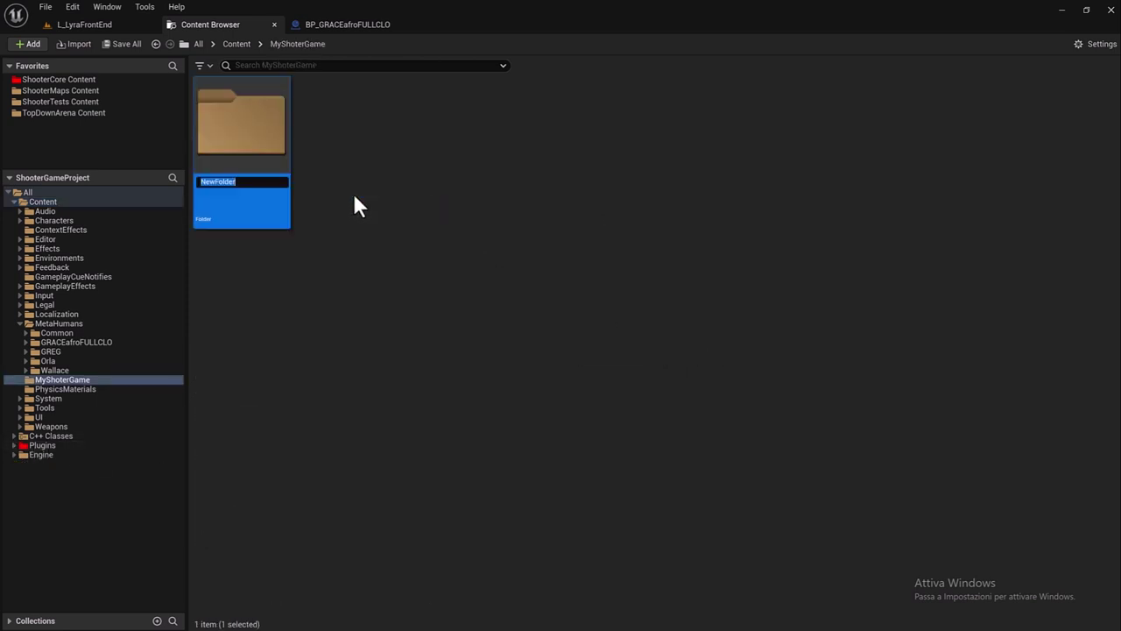
pyautogui.write('Character')
pyautogui.write('s')
pyautogui.press('Return')
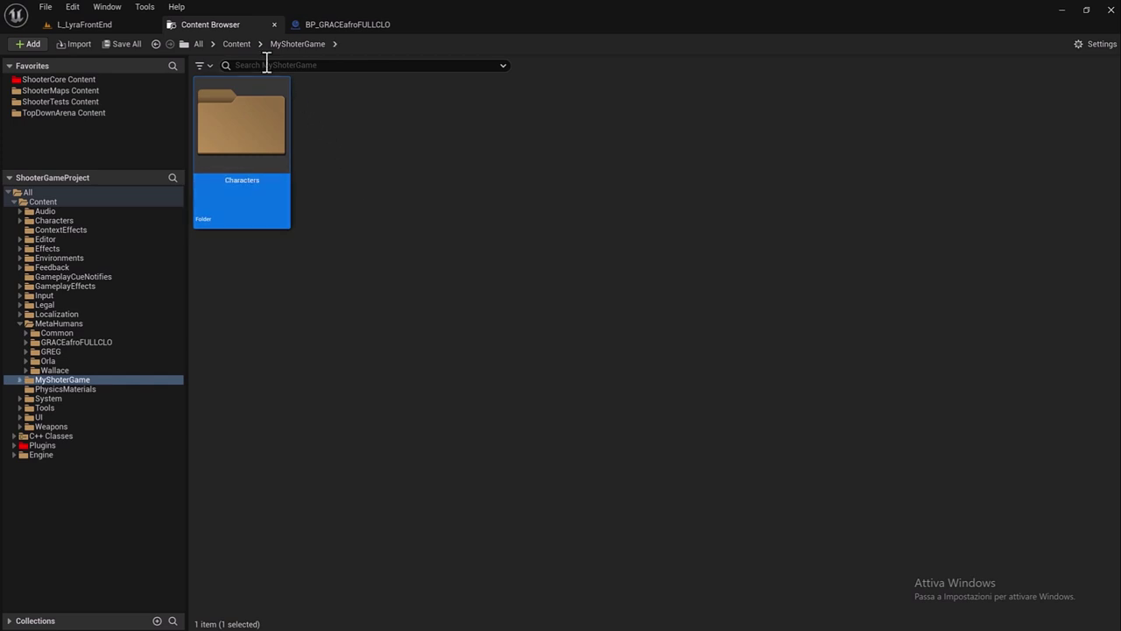
pyautogui.click(236, 43)
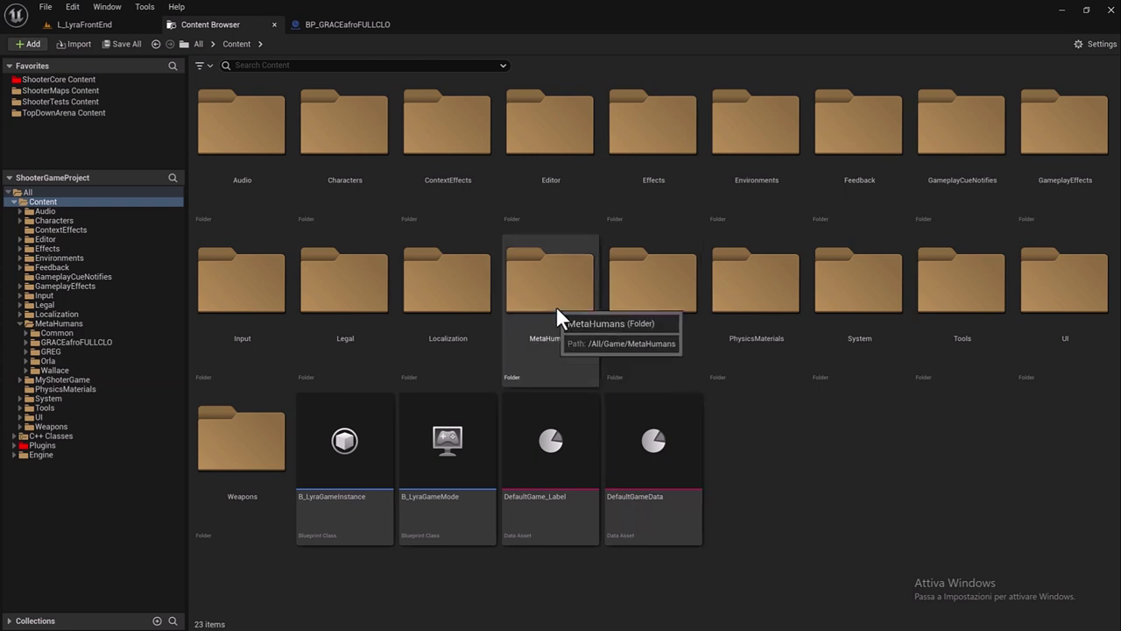
# Set the MyShoterGame folder colour to white.
pyautogui.rightClick(681, 356)
pyautogui.moveTo(801, 440)
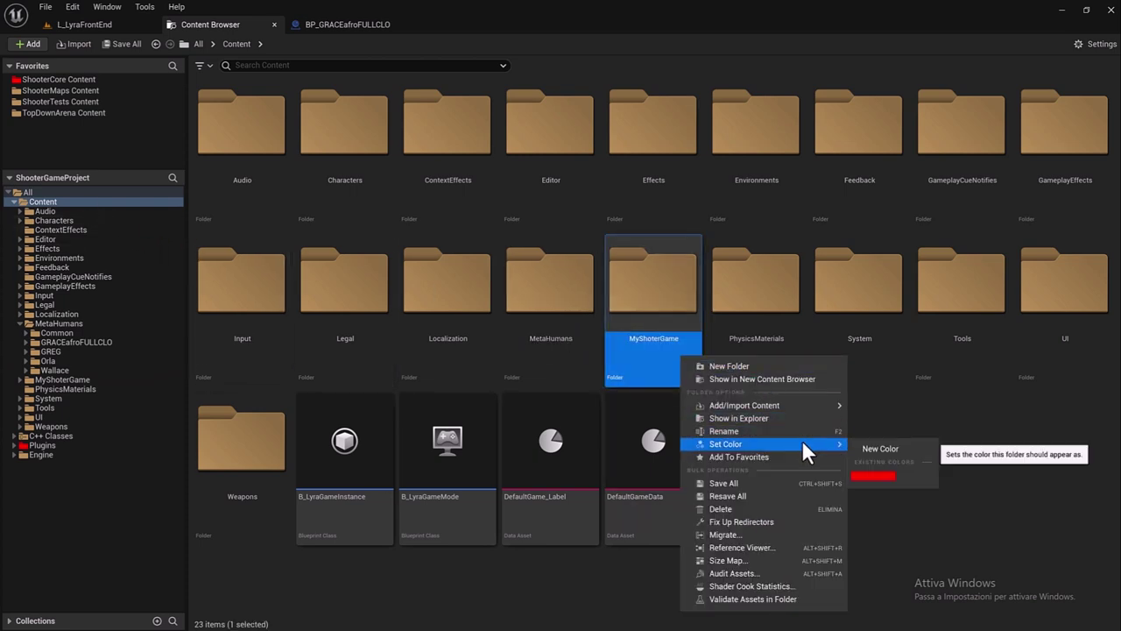
pyautogui.click(867, 447)
pyautogui.moveTo(759, 385); pyautogui.dragTo(778, 478)
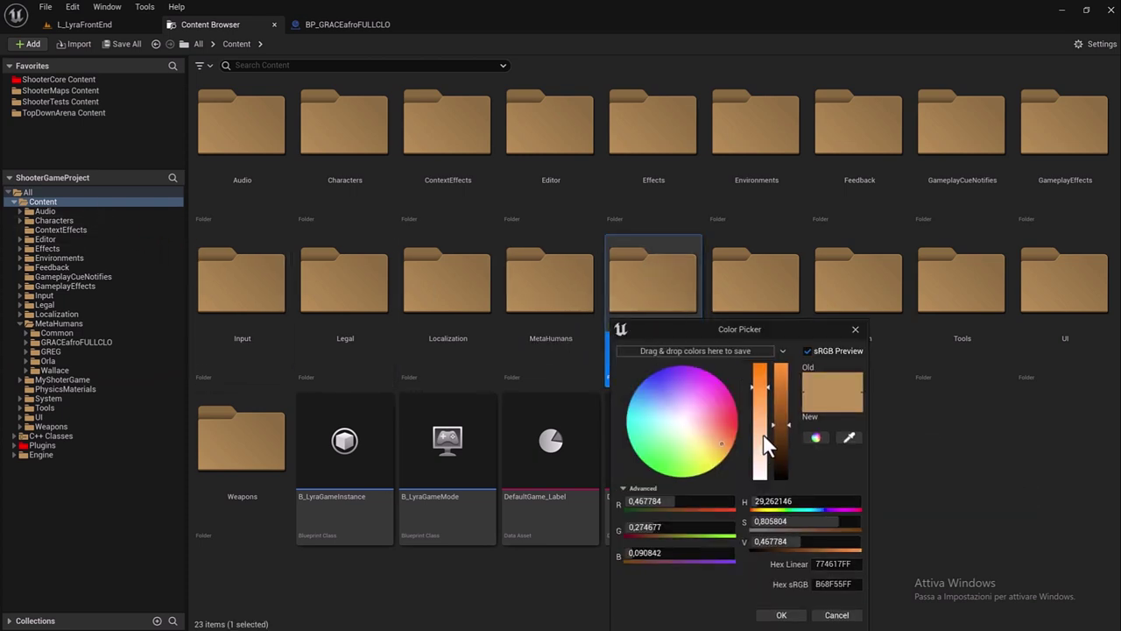
pyautogui.moveTo(776, 401); pyautogui.dragTo(804, 311)
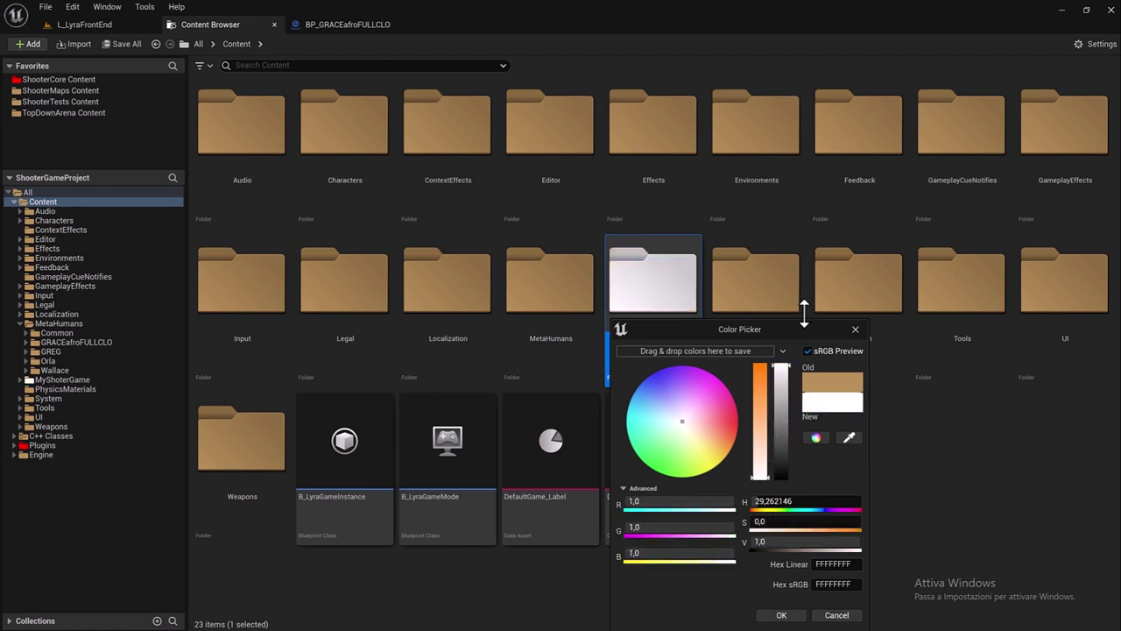
pyautogui.click(778, 615)
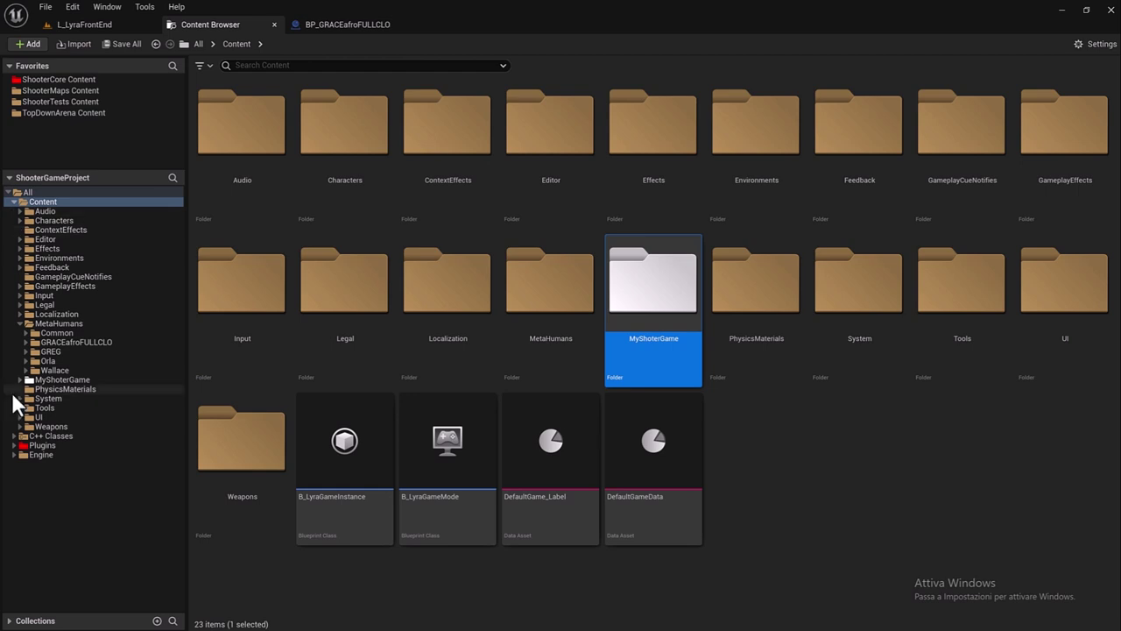
# Move the MetaHumans folder into MyShoterGame > Characters.
pyautogui.click(13, 376)
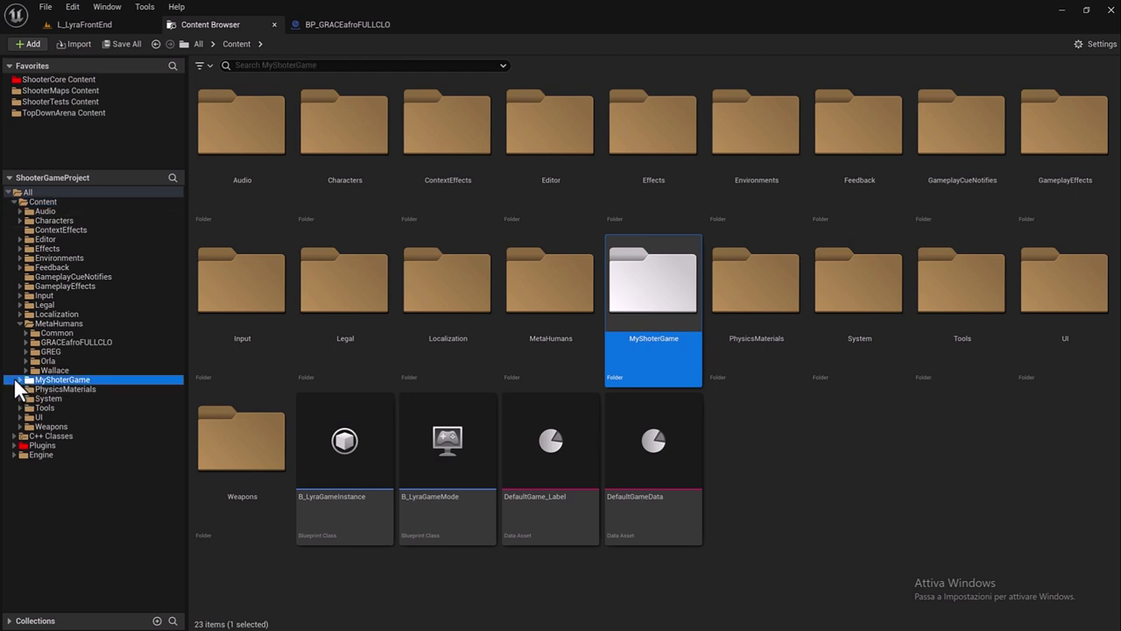
pyautogui.click(15, 378)
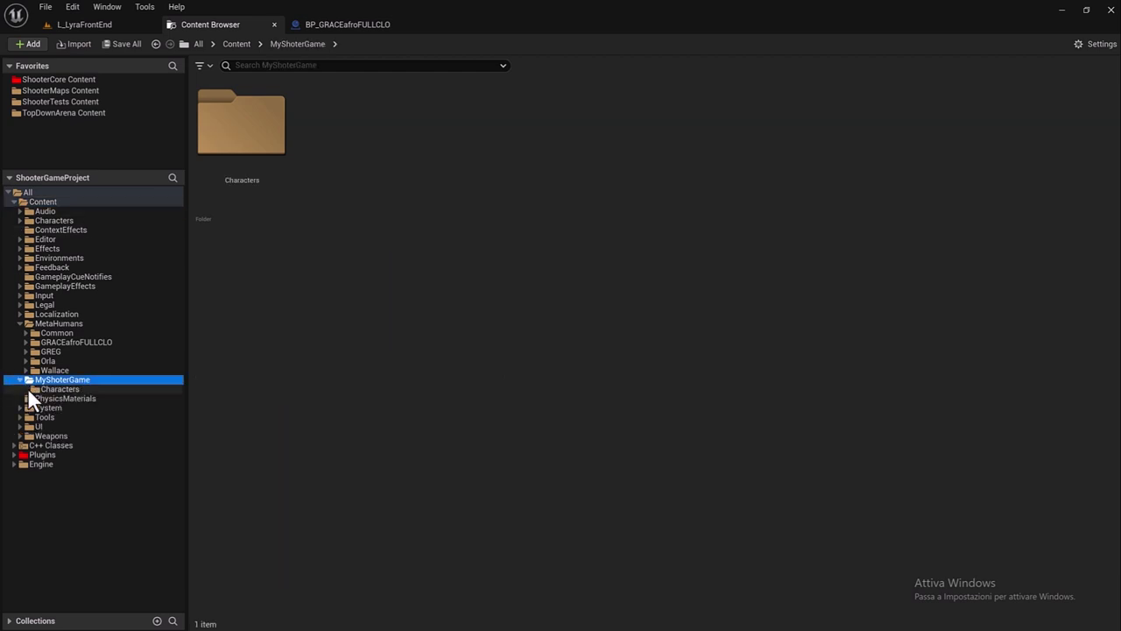
pyautogui.click(237, 43)
pyautogui.moveTo(556, 300); pyautogui.dragTo(67, 388)
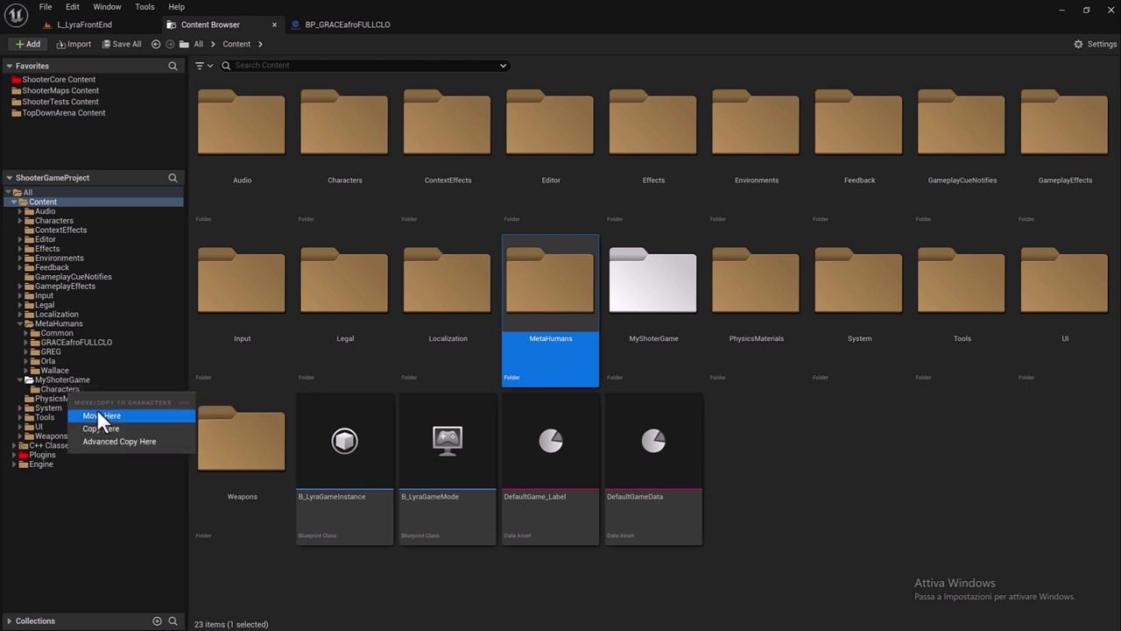
pyautogui.click(96, 414)
pyautogui.write('A_')
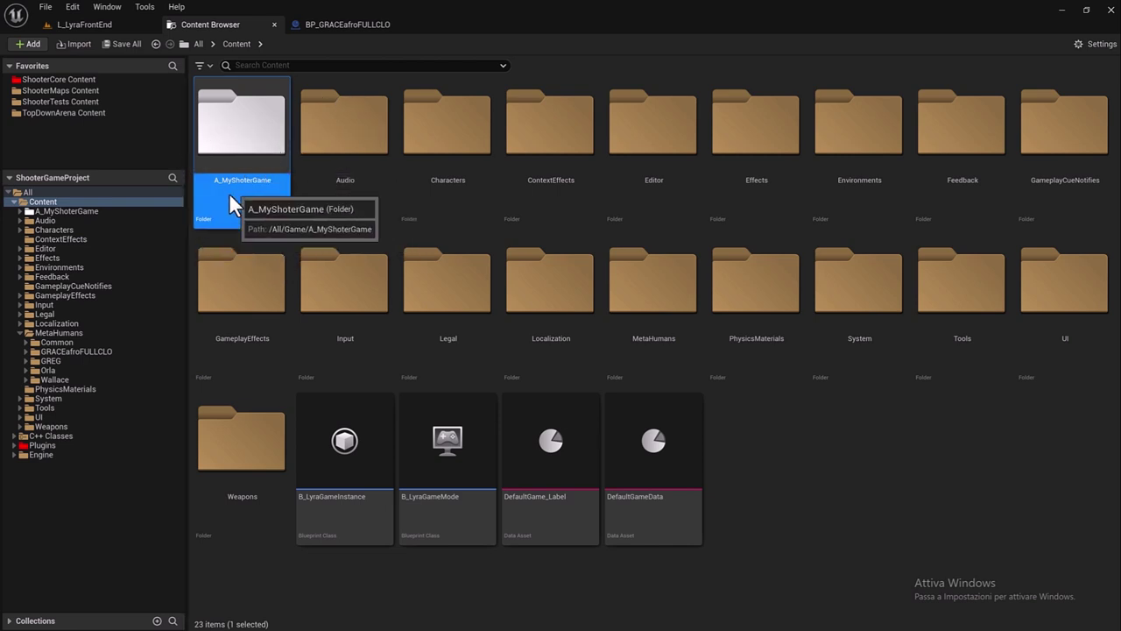
# Fix up redirectors on Content, then delete the leftover MetaHumans folder and confirm.
pyautogui.rightClick(78, 199)
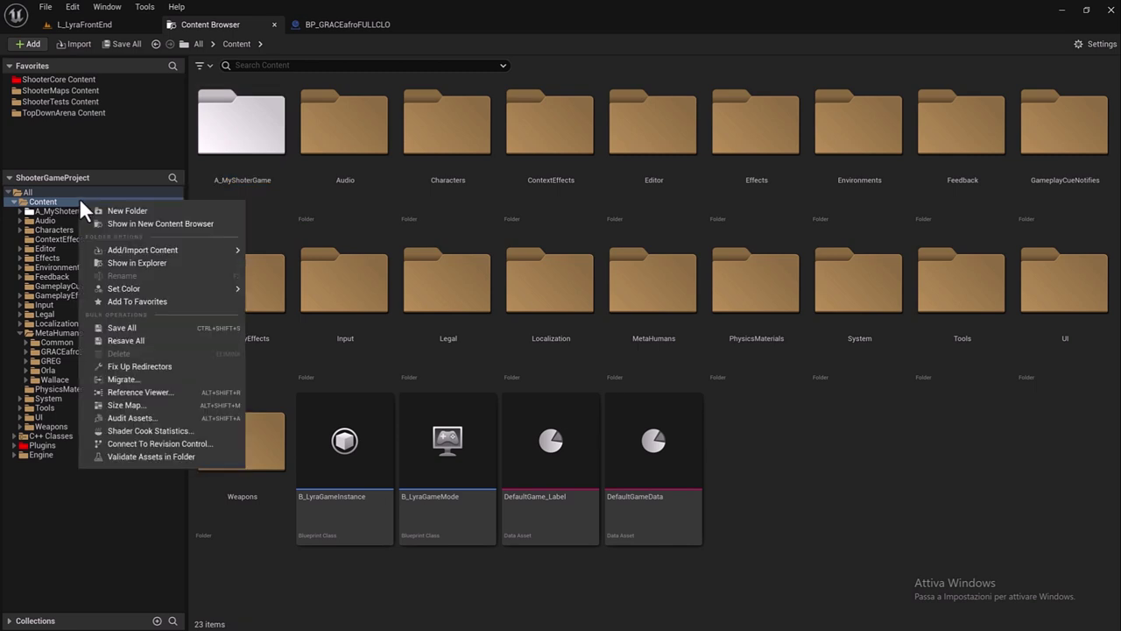
pyautogui.click(168, 366)
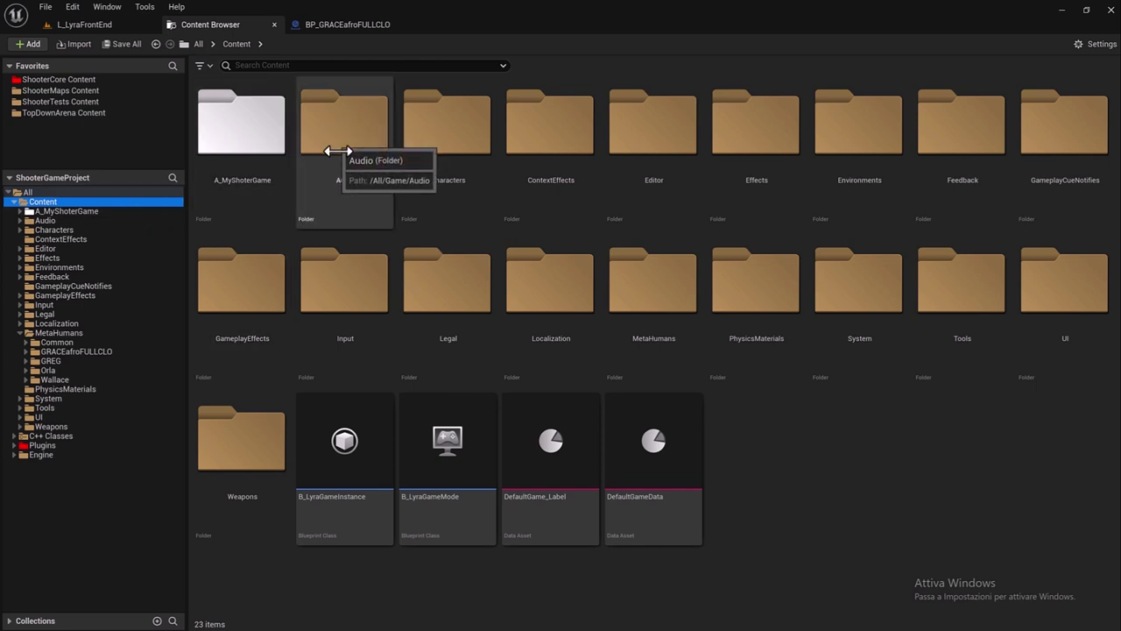
pyautogui.rightClick(648, 307)
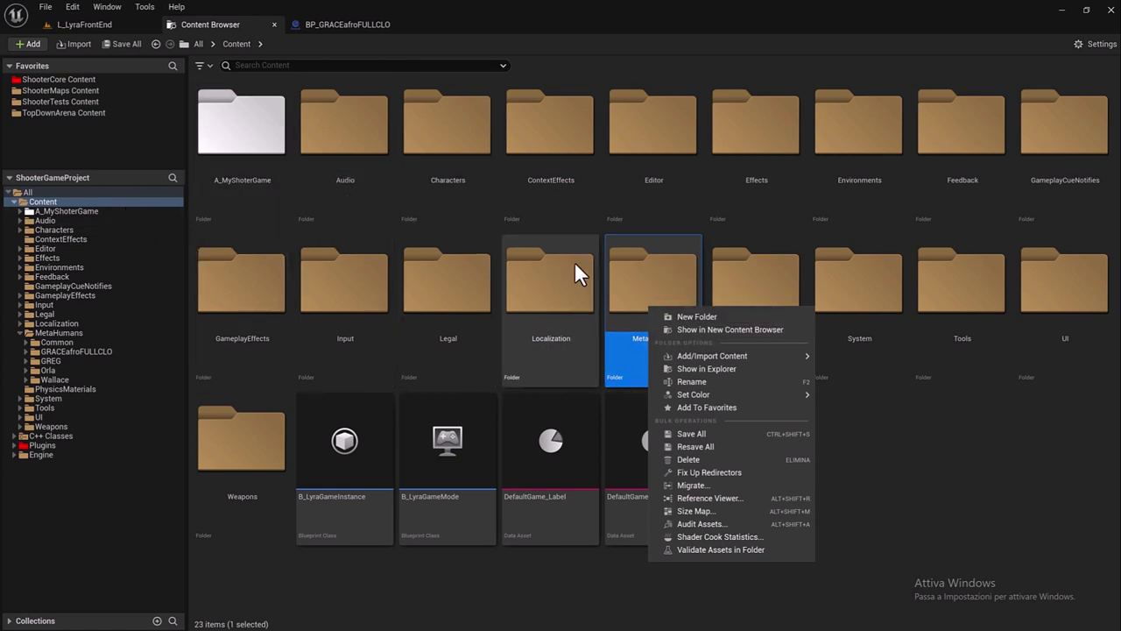
pyautogui.click(692, 459)
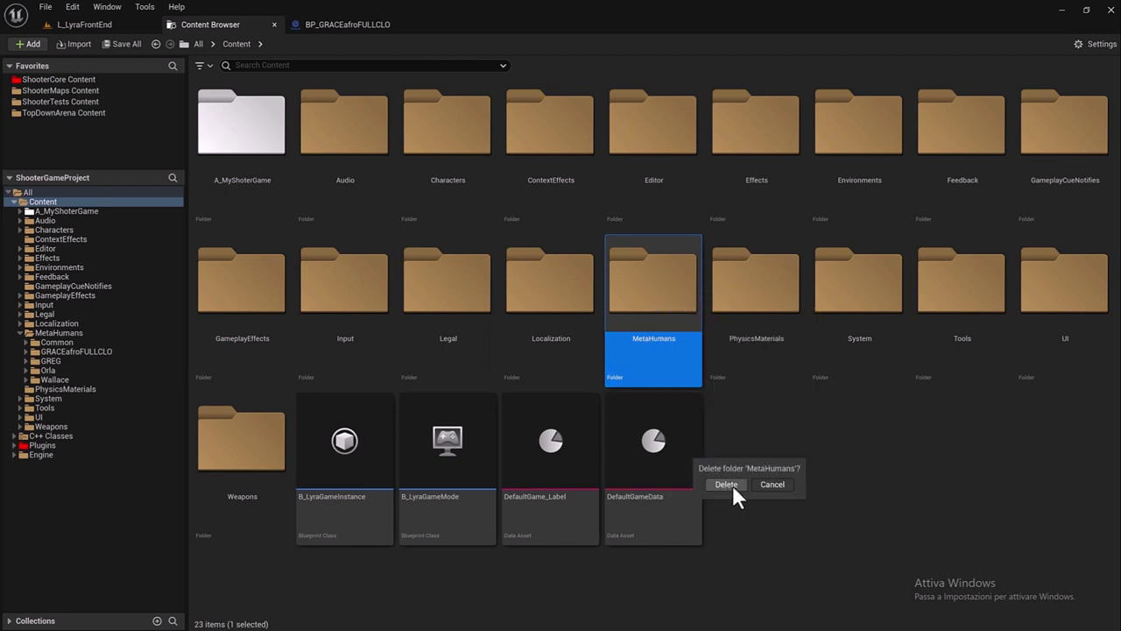
pyautogui.click(729, 484)
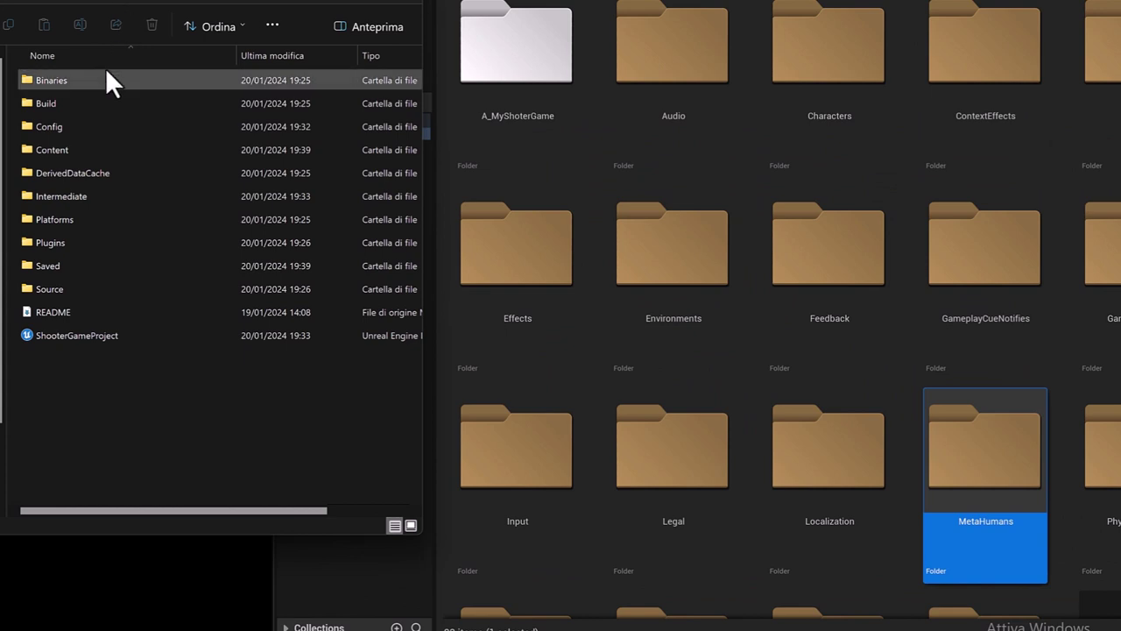
# In Explorer's Content folder, send the MetaHumans folder to the trash and close Explorer with Alt+F4.
pyautogui.doubleClick(69, 149)
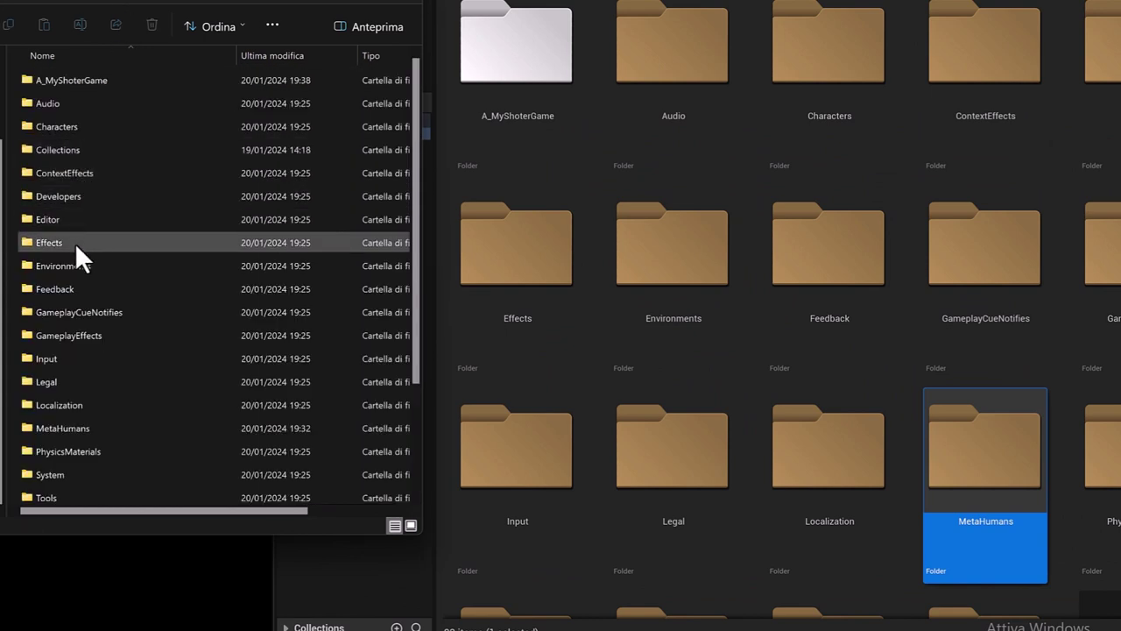
pyautogui.rightClick(70, 430)
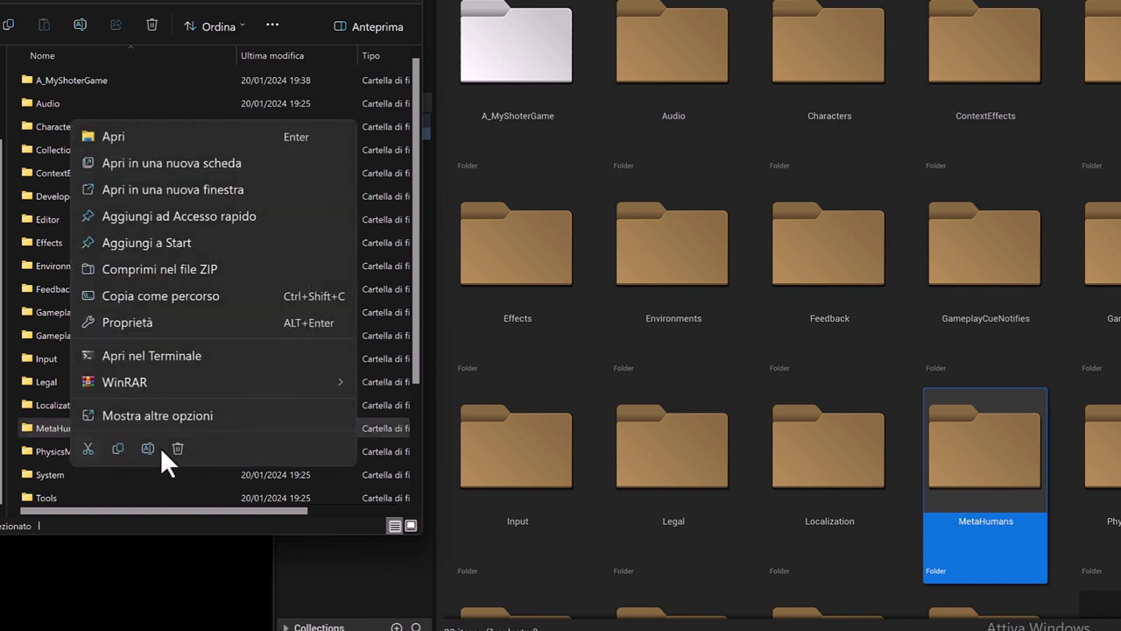
pyautogui.click(176, 448)
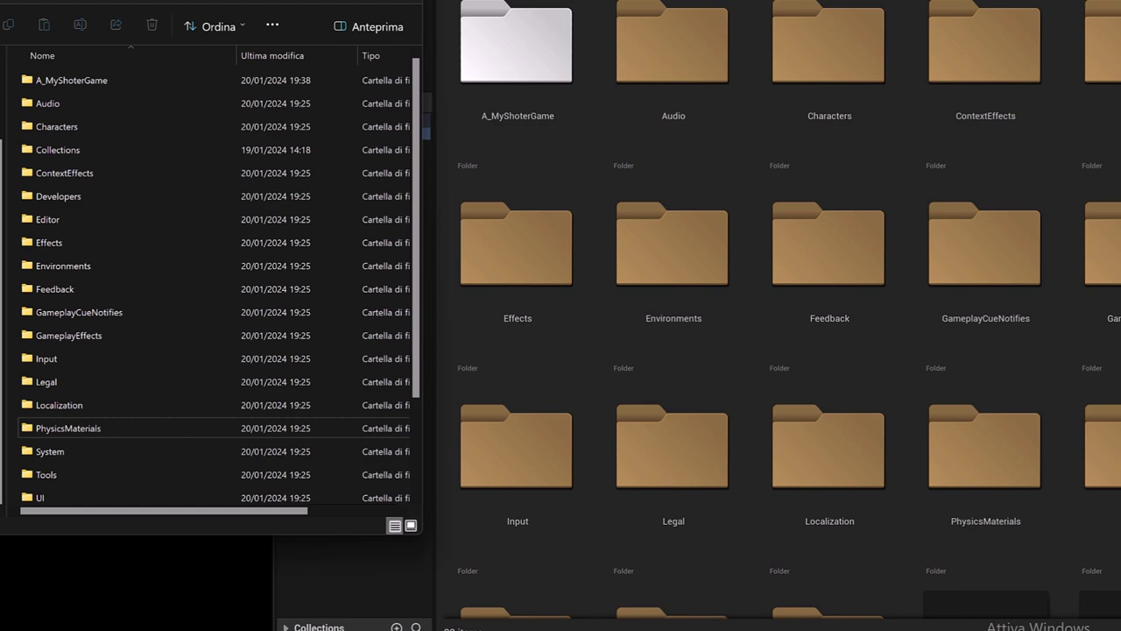
pyautogui.hotkey('alt', 'F4')
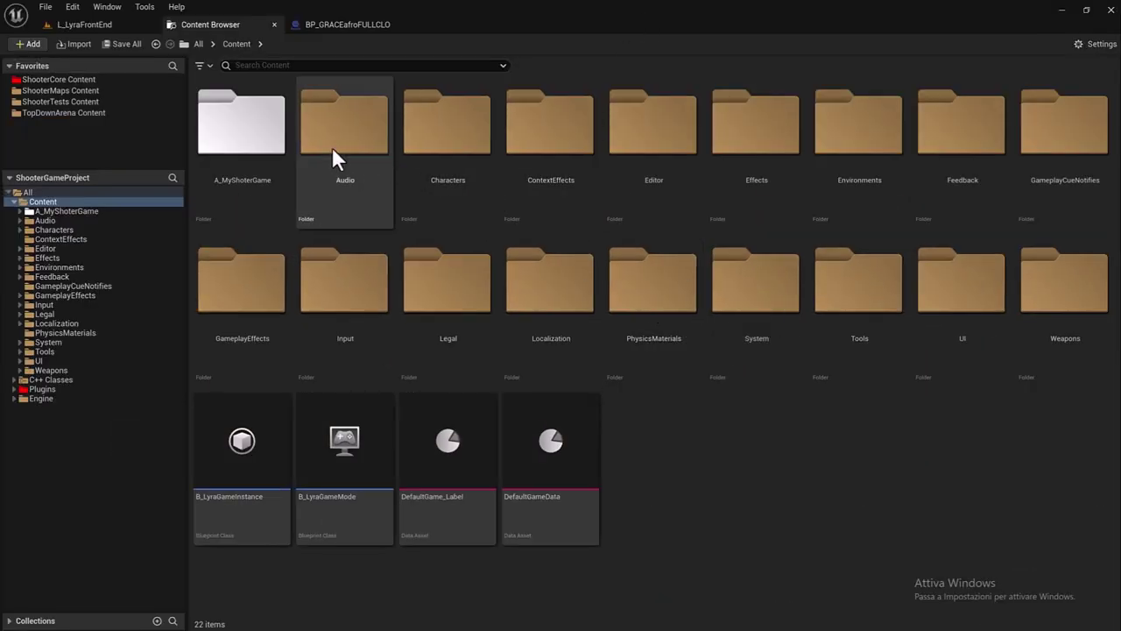
# Browse the Content Browser through A_MyShoterGame > Characters > MetaHumans > GRACEafroFULLCLO.
pyautogui.doubleClick(257, 150)
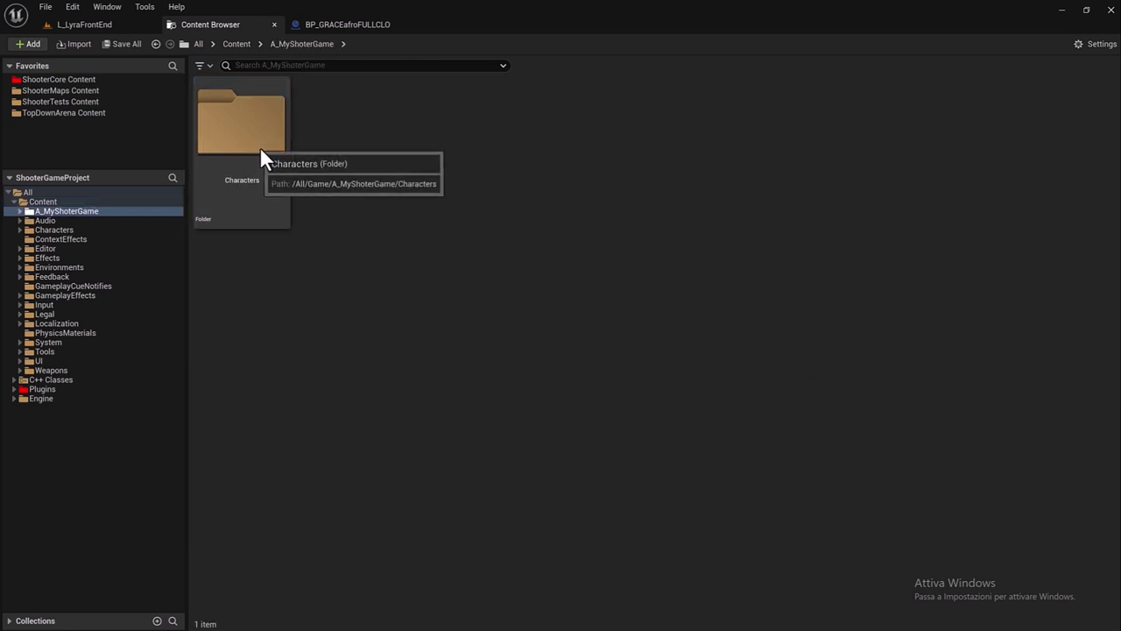
pyautogui.doubleClick(260, 149)
pyautogui.doubleClick(268, 154)
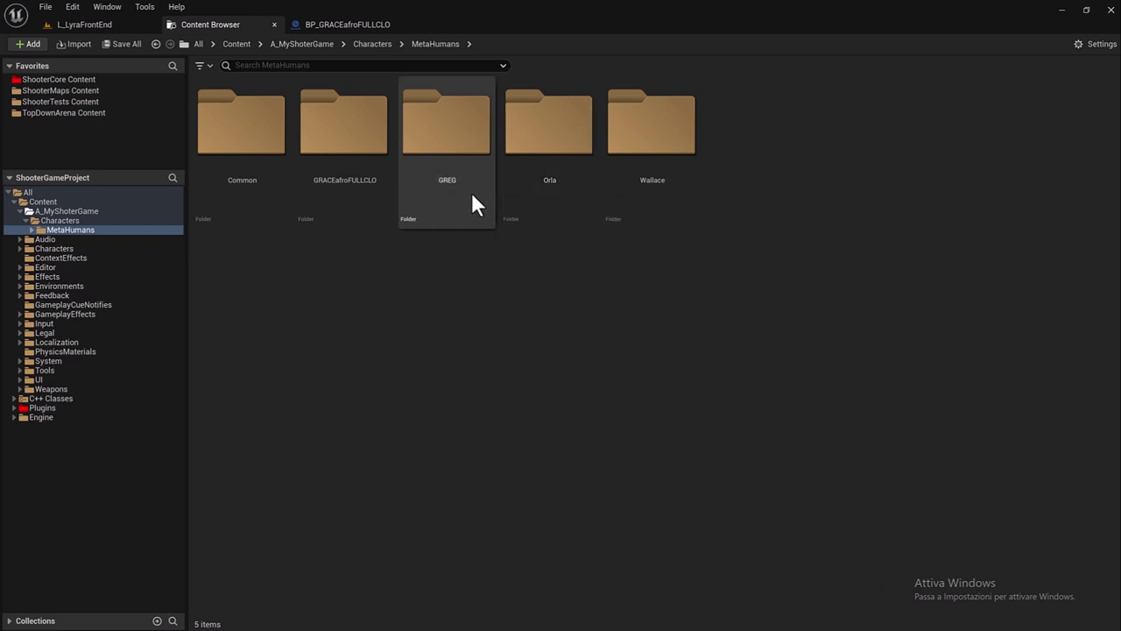
pyautogui.doubleClick(368, 163)
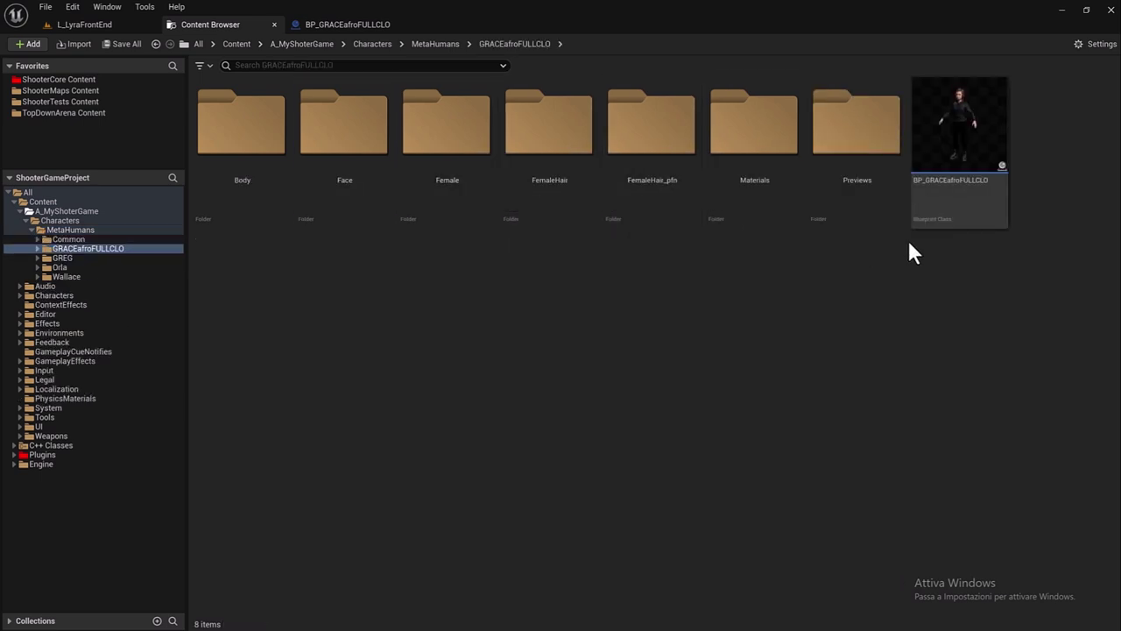
# Open BP_GRACEafroFULLCLO and set the LODSync component's Forced LOD to 1.
pyautogui.doubleClick(947, 206)
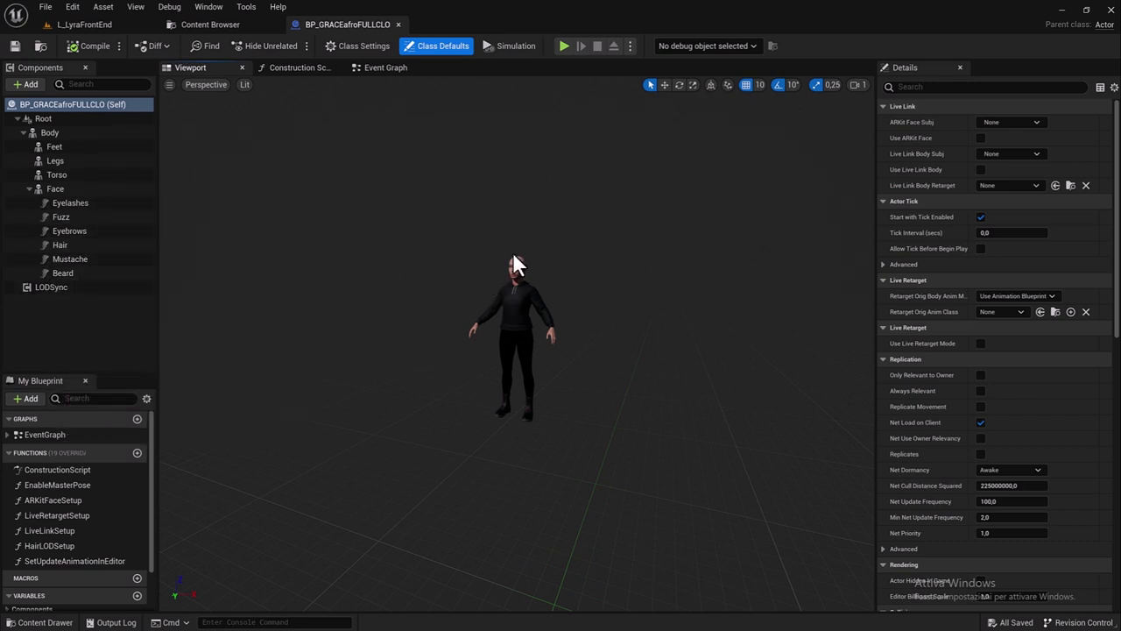
pyautogui.scroll(2, 515, 260)
pyautogui.scroll(2, 528, 177)
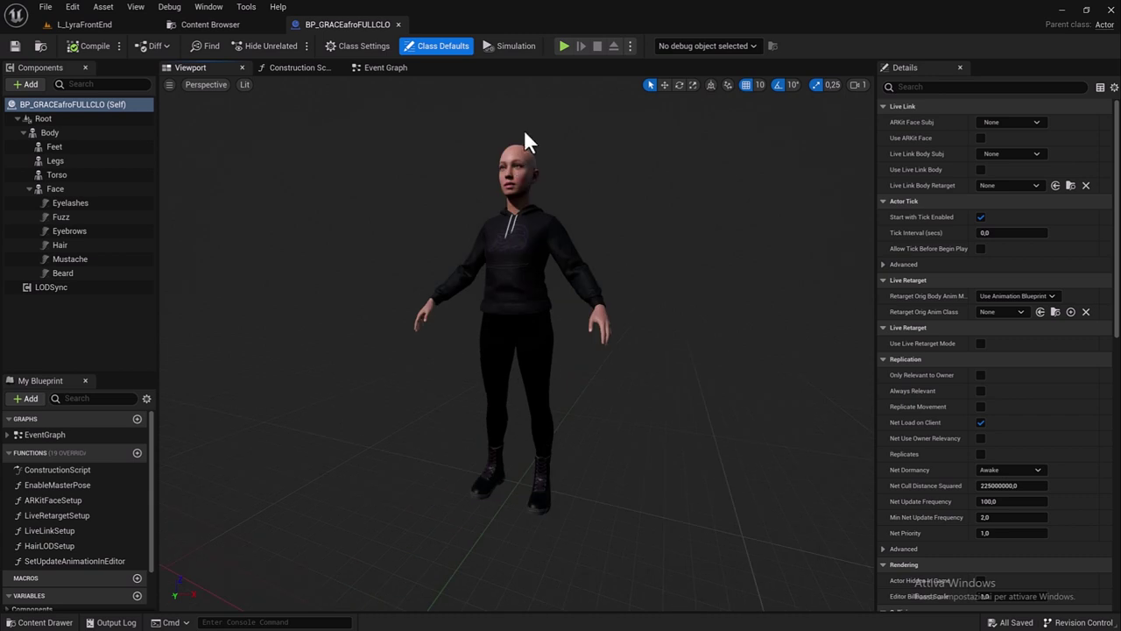
pyautogui.moveTo(57, 292)
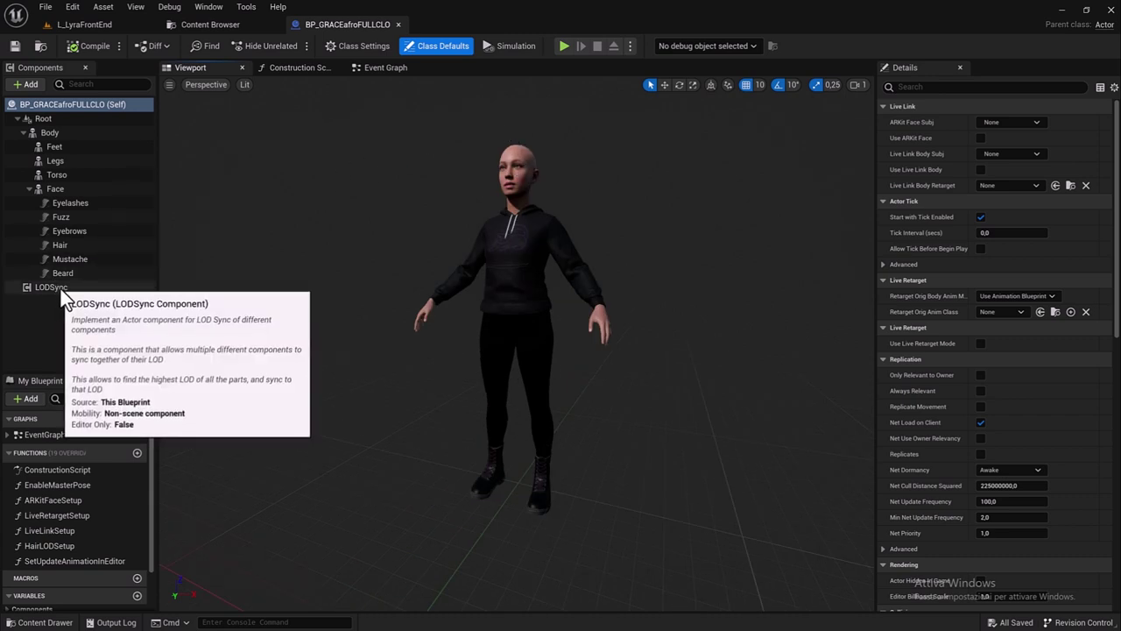
pyautogui.click(61, 289)
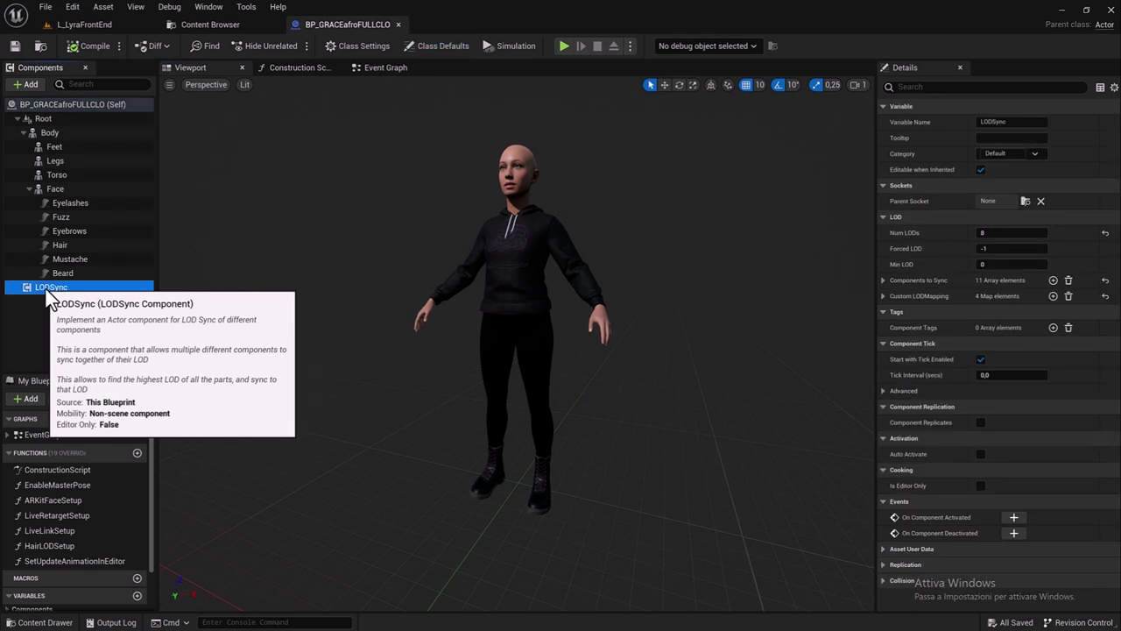
pyautogui.click(1005, 248)
pyautogui.write('1')
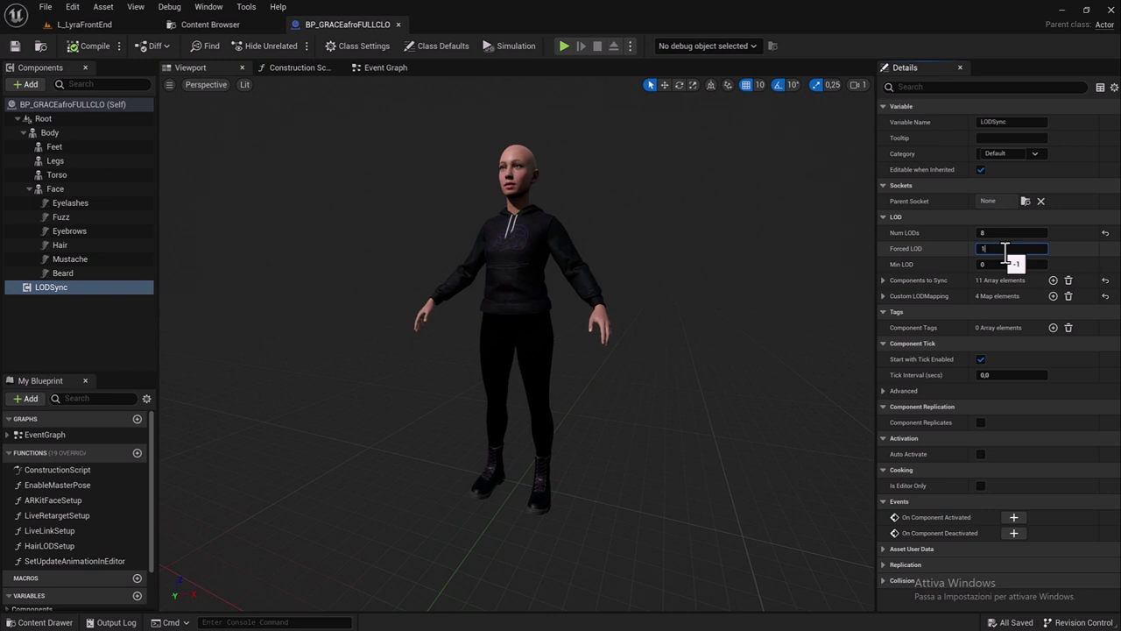
pyautogui.press('Return')
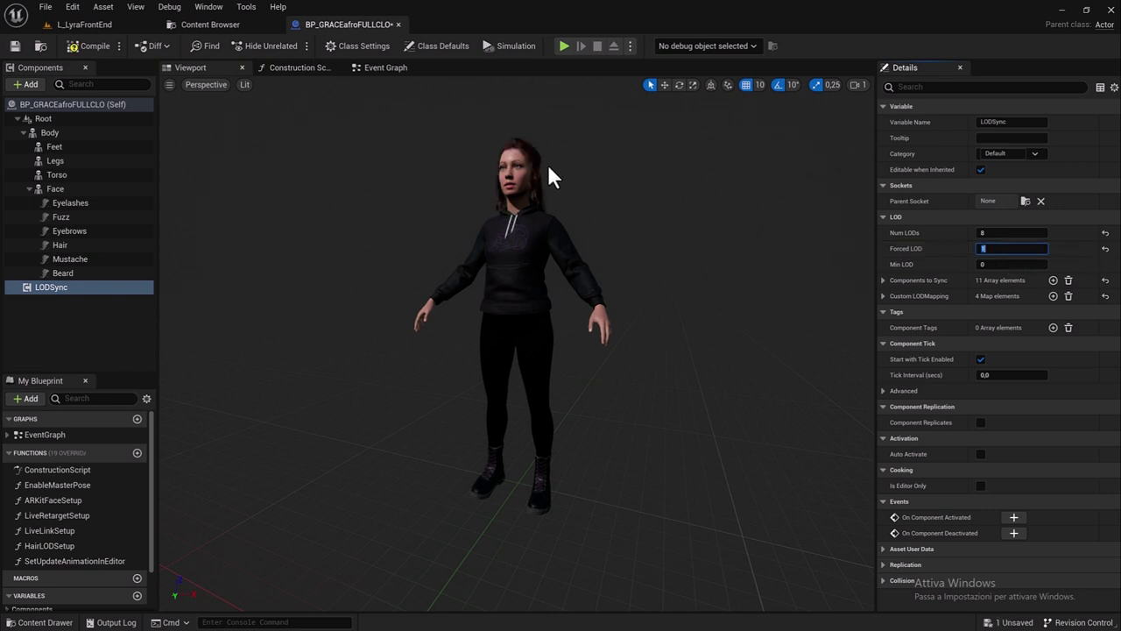
# Lower the preview camera speed to 0.1, frame Grace in the viewport, and select the Body component.
pyautogui.scroll(-3, 550, 175)
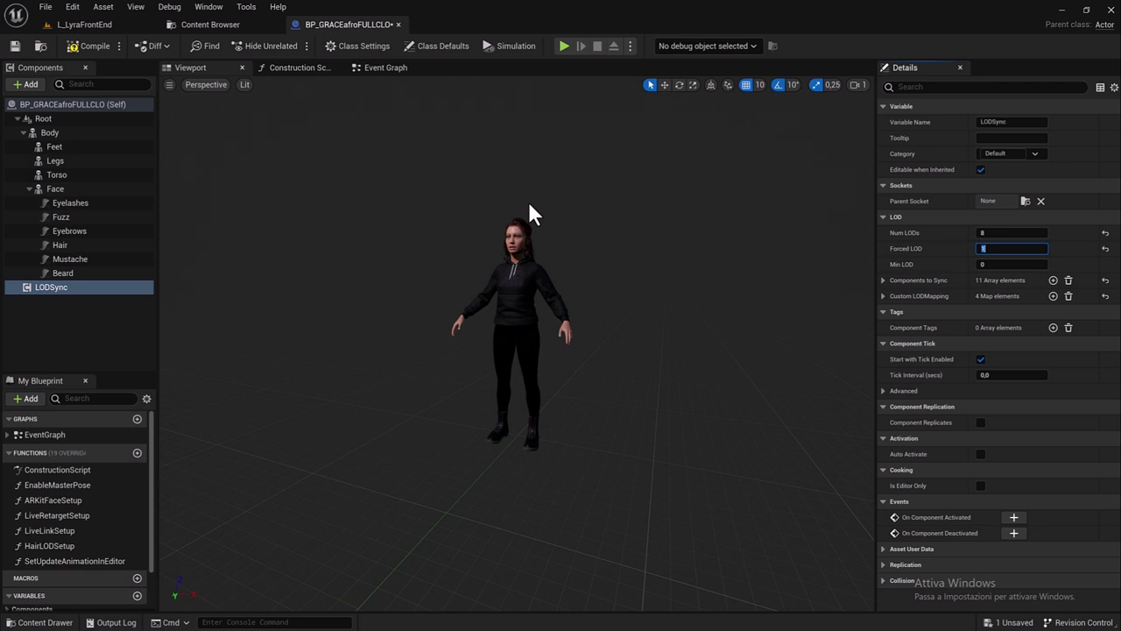
pyautogui.scroll(-3, 529, 210)
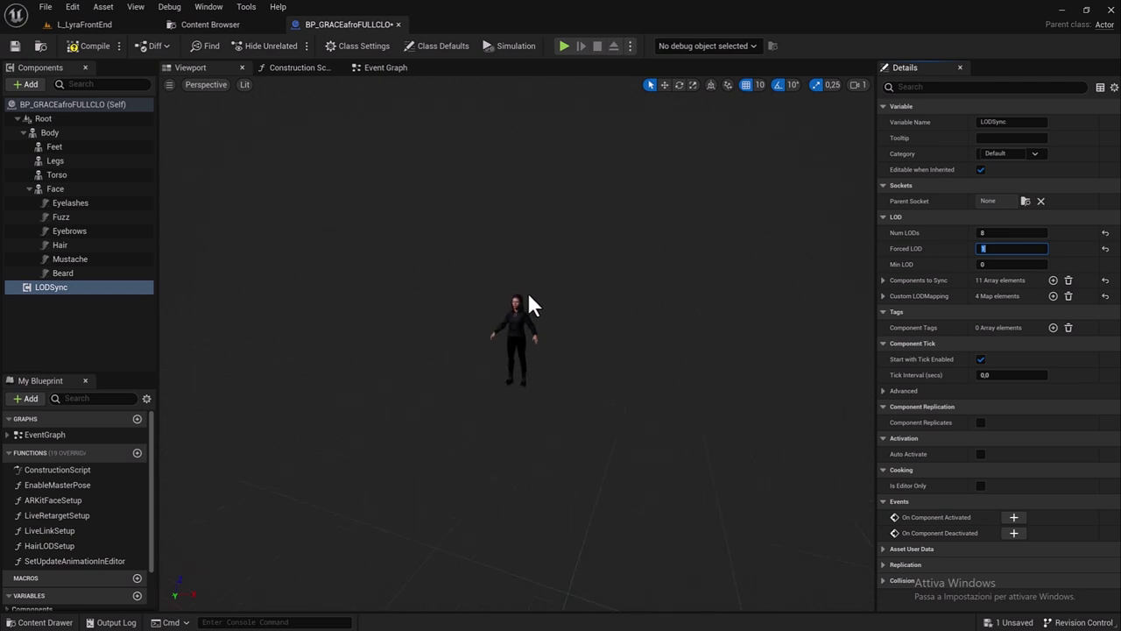
pyautogui.scroll(2, 517, 303)
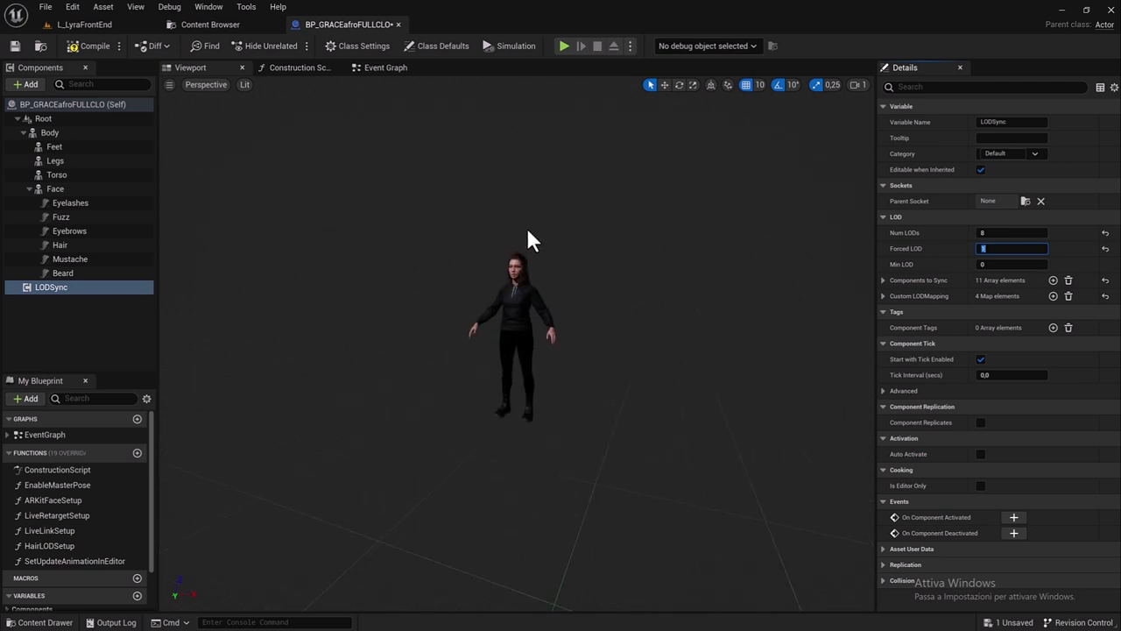
pyautogui.scroll(-1, 526, 240)
pyautogui.scroll(-1, 520, 263)
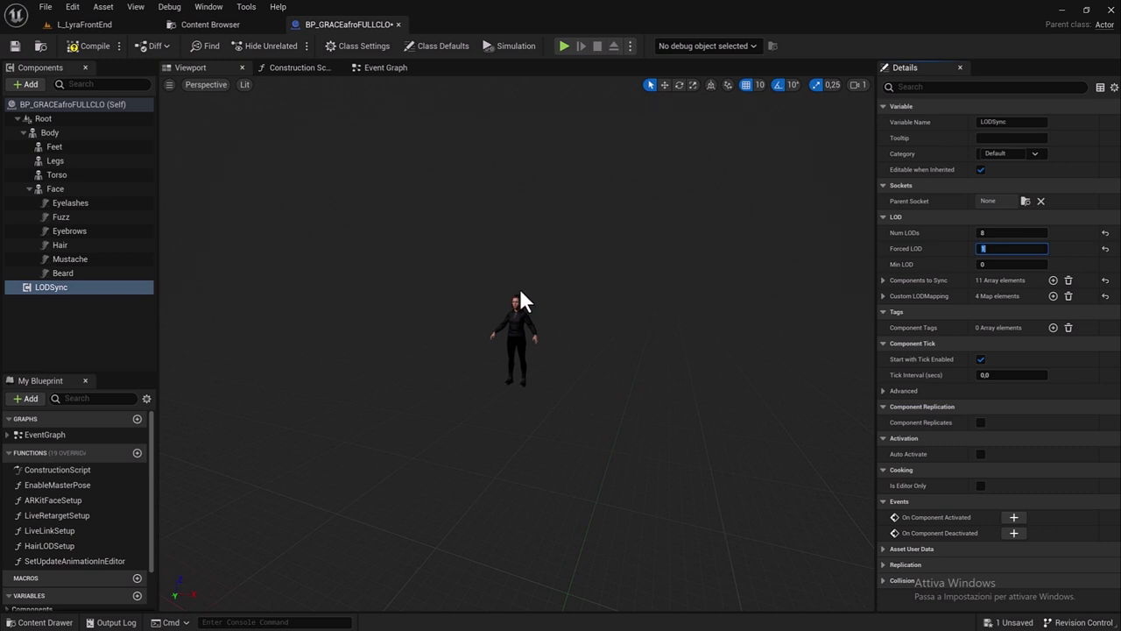
pyautogui.scroll(1, 520, 299)
pyautogui.scroll(1, 528, 254)
pyautogui.scroll(3, 526, 227)
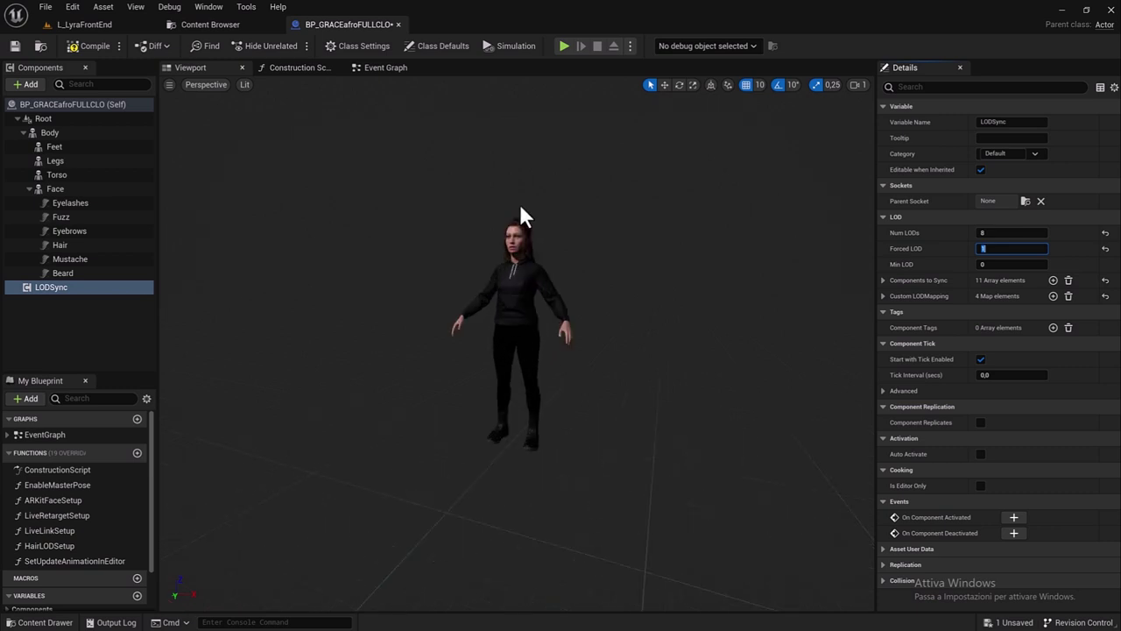
pyautogui.scroll(2, 522, 192)
pyautogui.moveTo(561, 193); pyautogui.dragTo(560, 132, button='right')
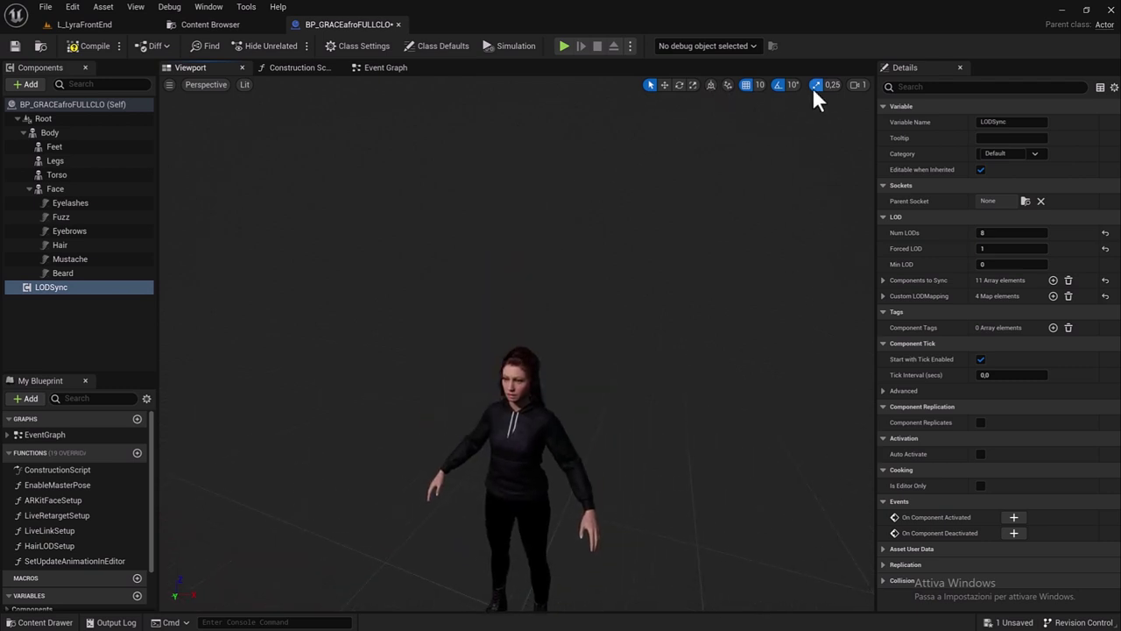
pyautogui.click(858, 81)
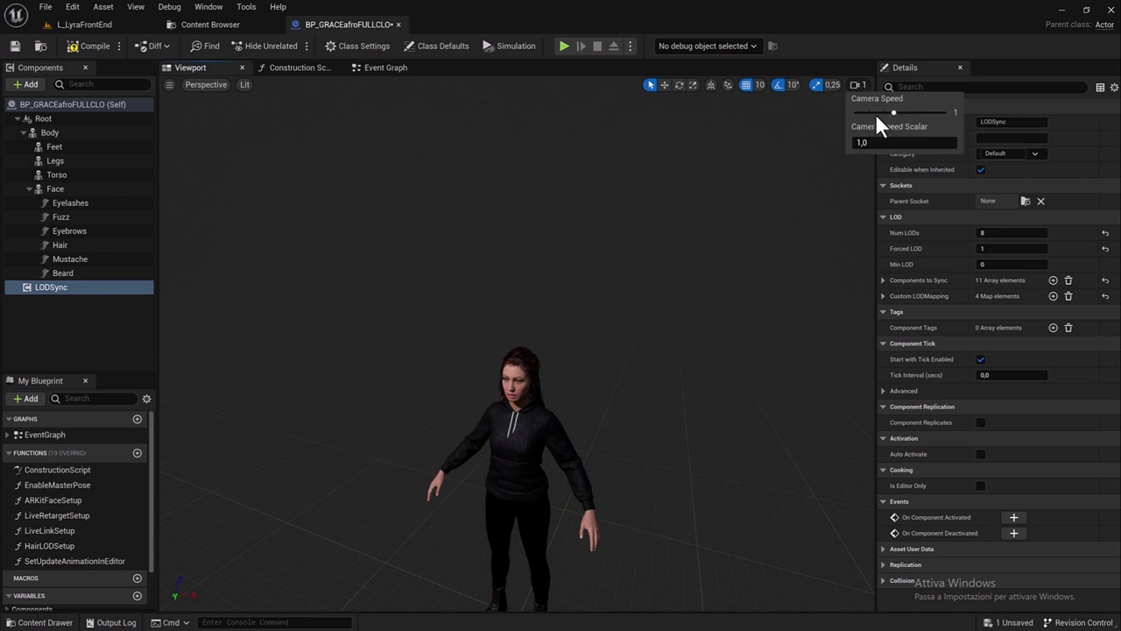
pyautogui.moveTo(883, 112); pyautogui.dragTo(867, 115)
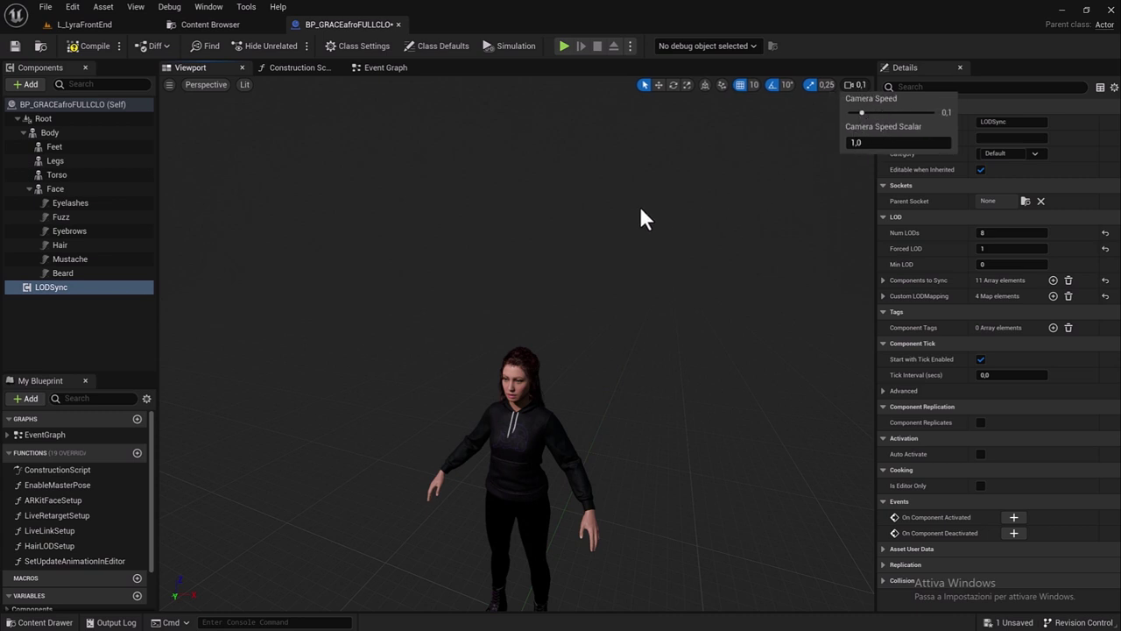
pyautogui.moveTo(642, 218); pyautogui.dragTo(658, 203, button='right')
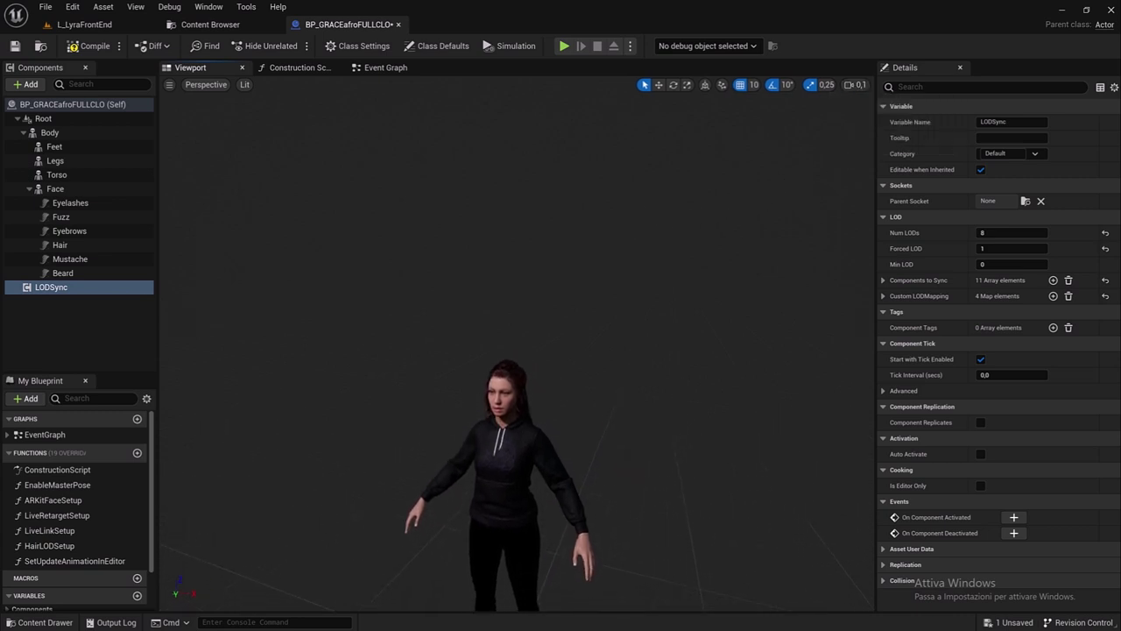
pyautogui.moveTo(601, 231); pyautogui.dragTo(601, 231, button='right')
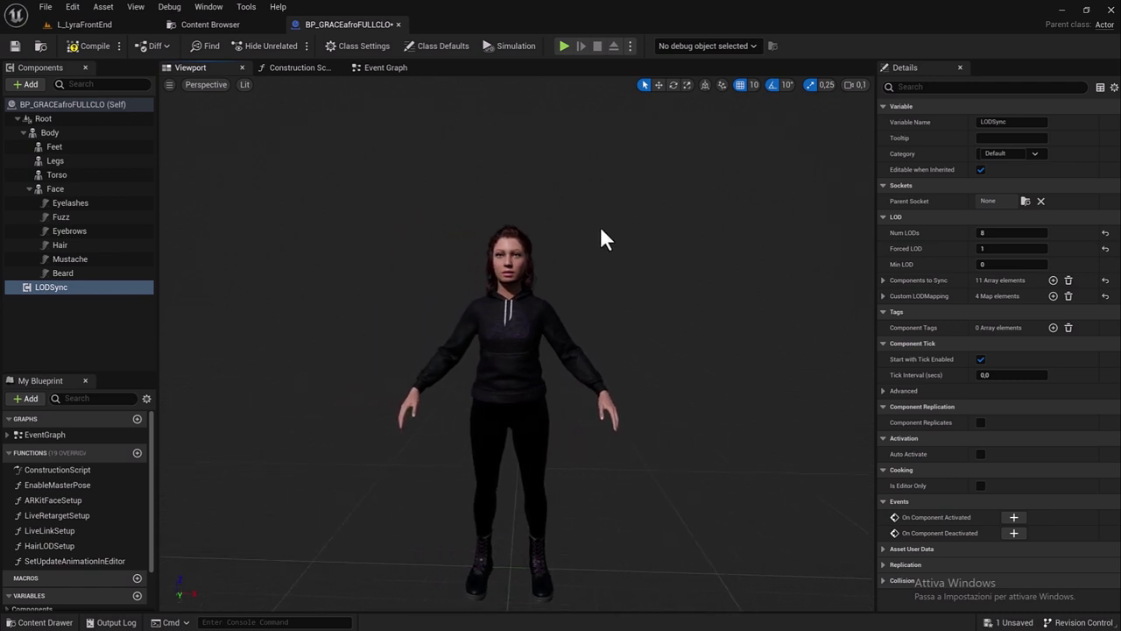
pyautogui.scroll(5, 533, 228)
pyautogui.scroll(-10, 533, 228)
pyautogui.scroll(1, 533, 228)
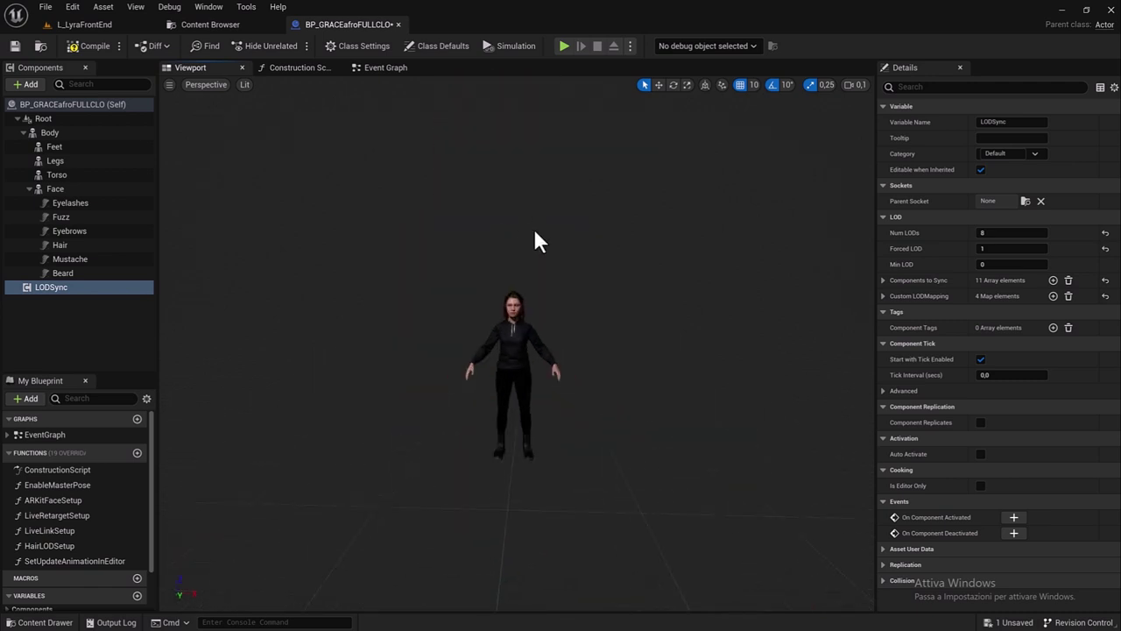
pyautogui.scroll(2, 533, 228)
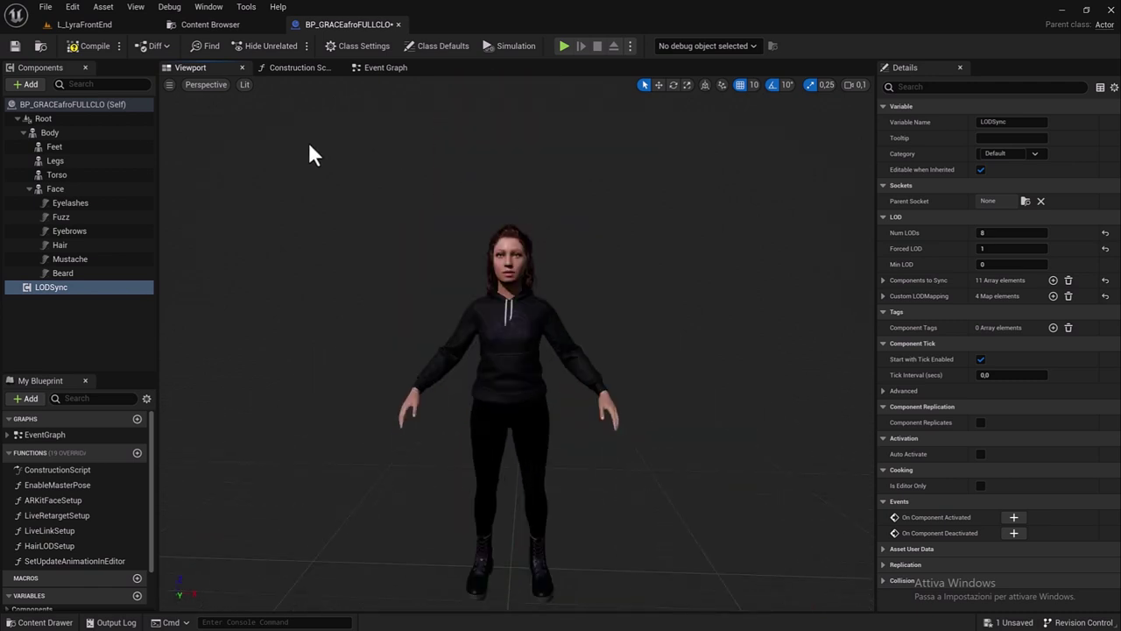
pyautogui.click(51, 131)
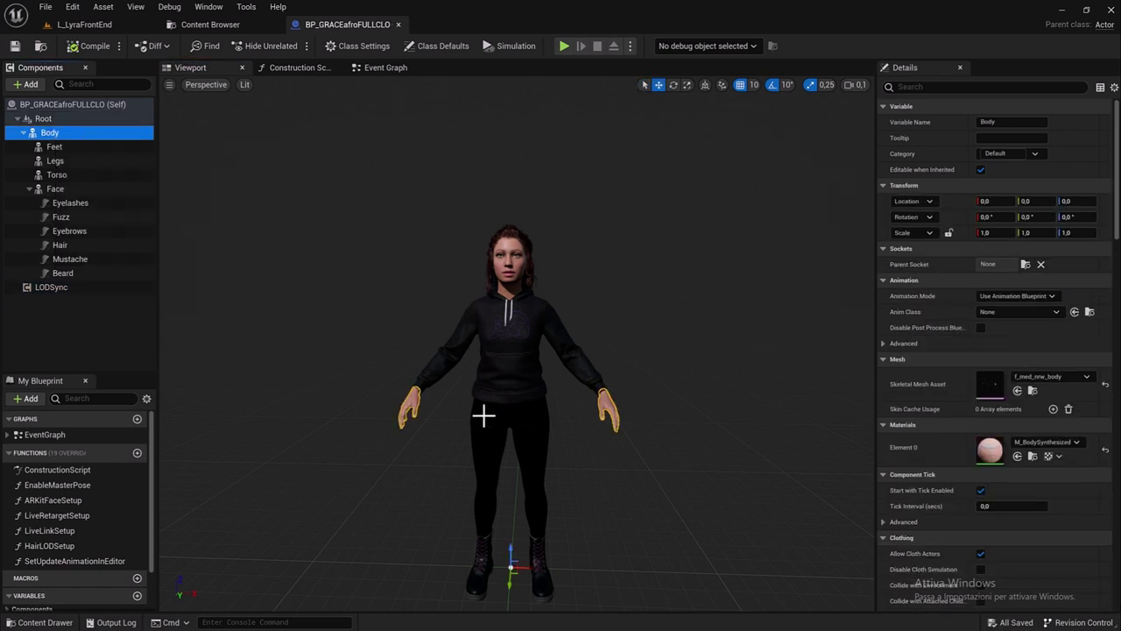
# From the f_med_nrw_body mesh, create an Anim Blueprint for its base skeleton named ABP_MetaHumans.
pyautogui.click(1033, 391)
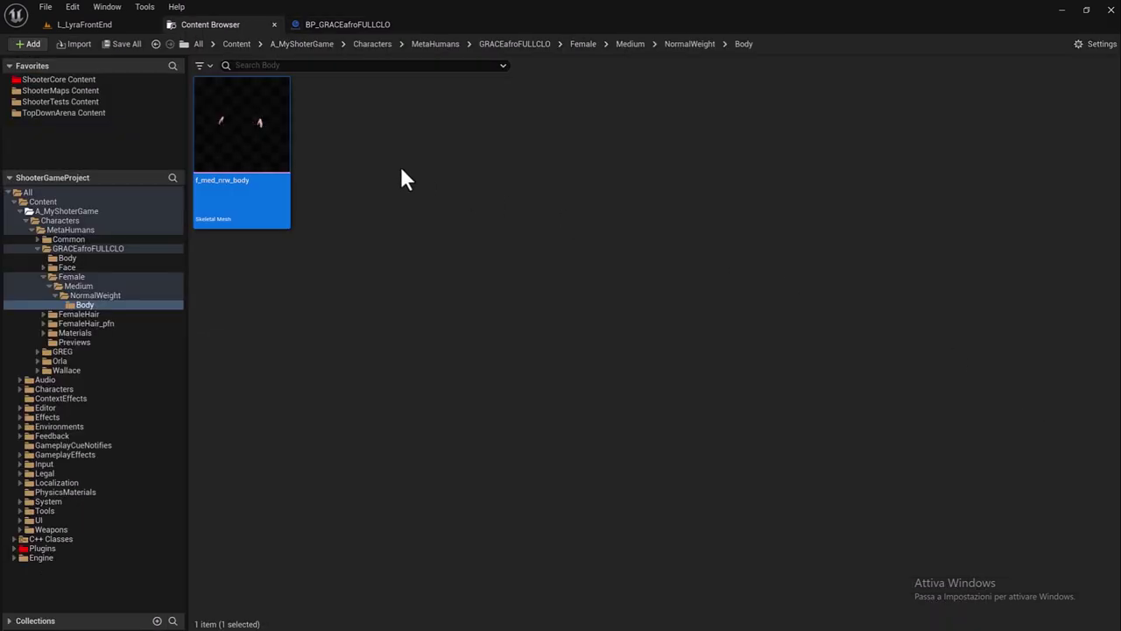
pyautogui.rightClick(230, 133)
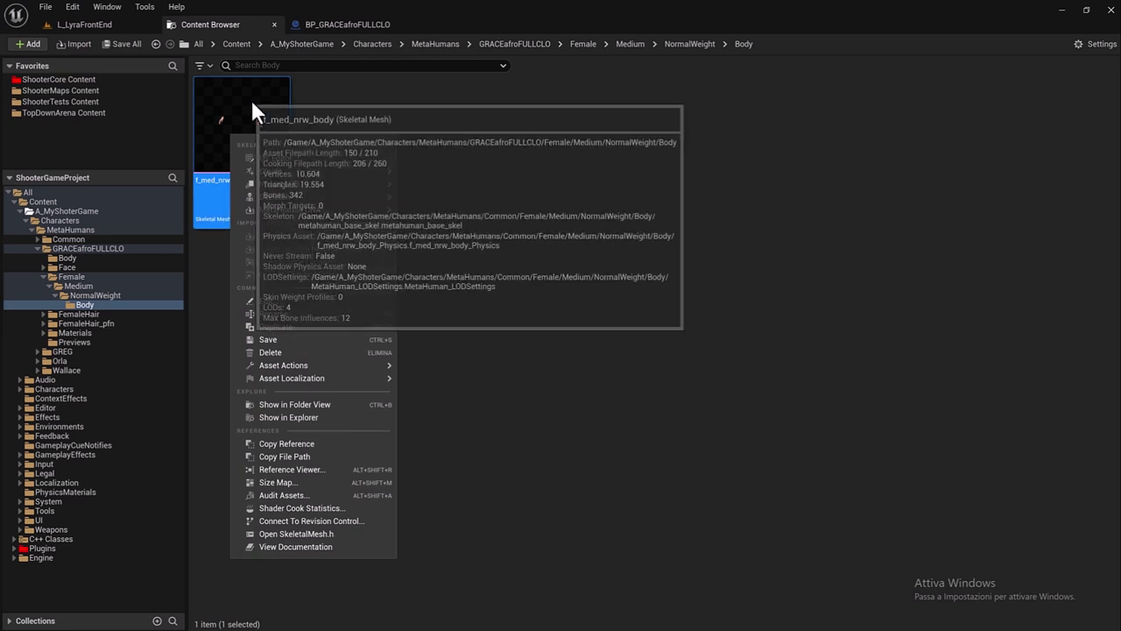
pyautogui.rightClick(251, 98)
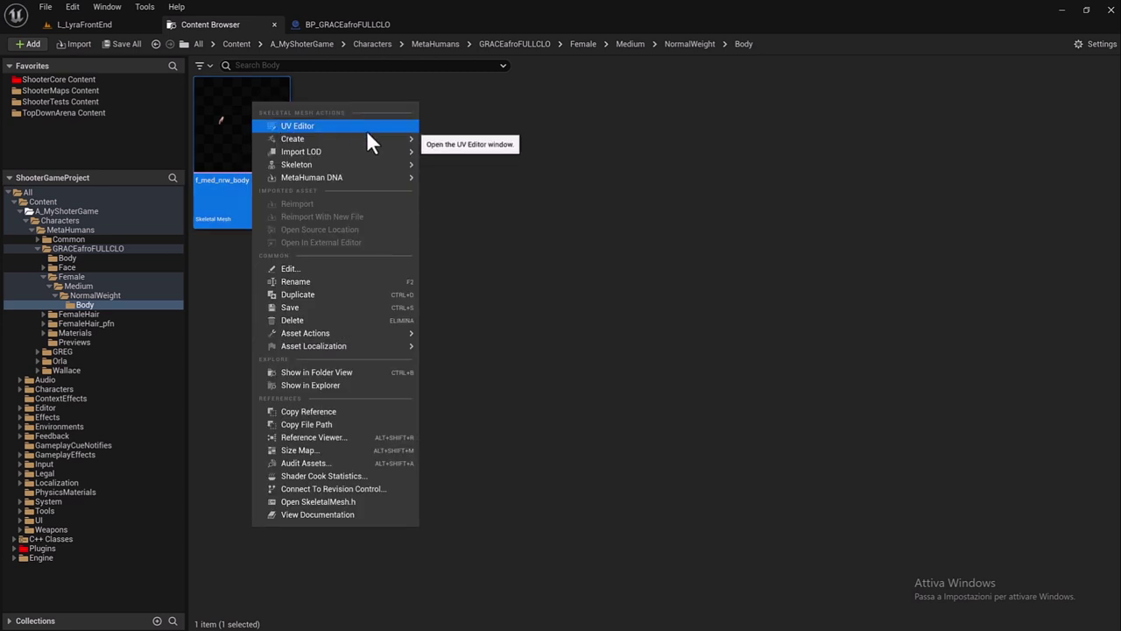
pyautogui.moveTo(374, 136)
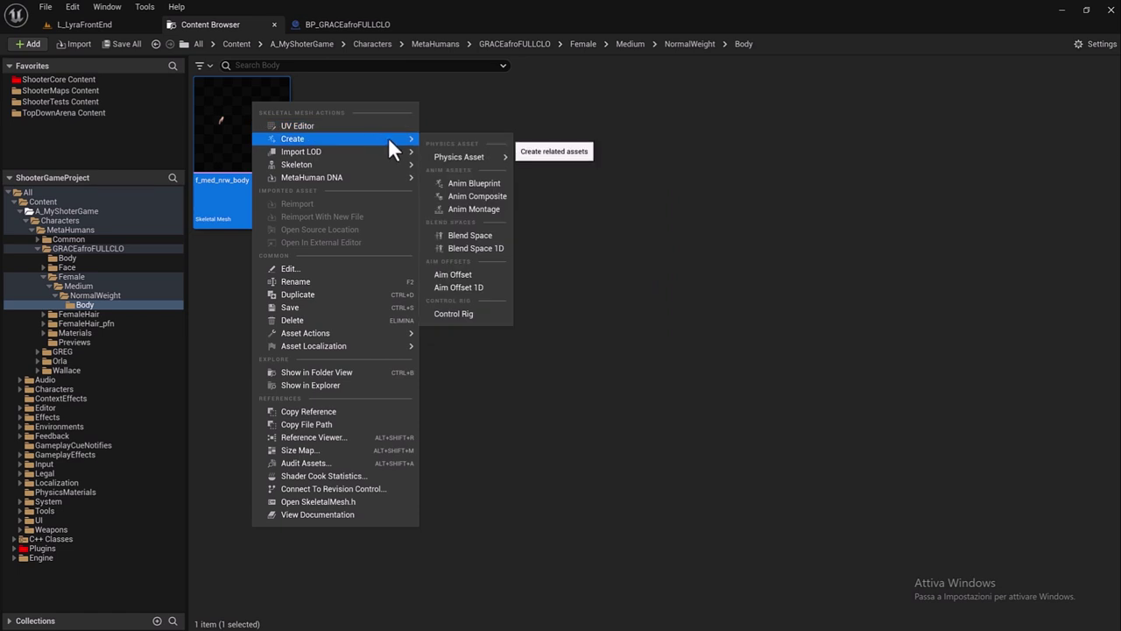
pyautogui.click(494, 181)
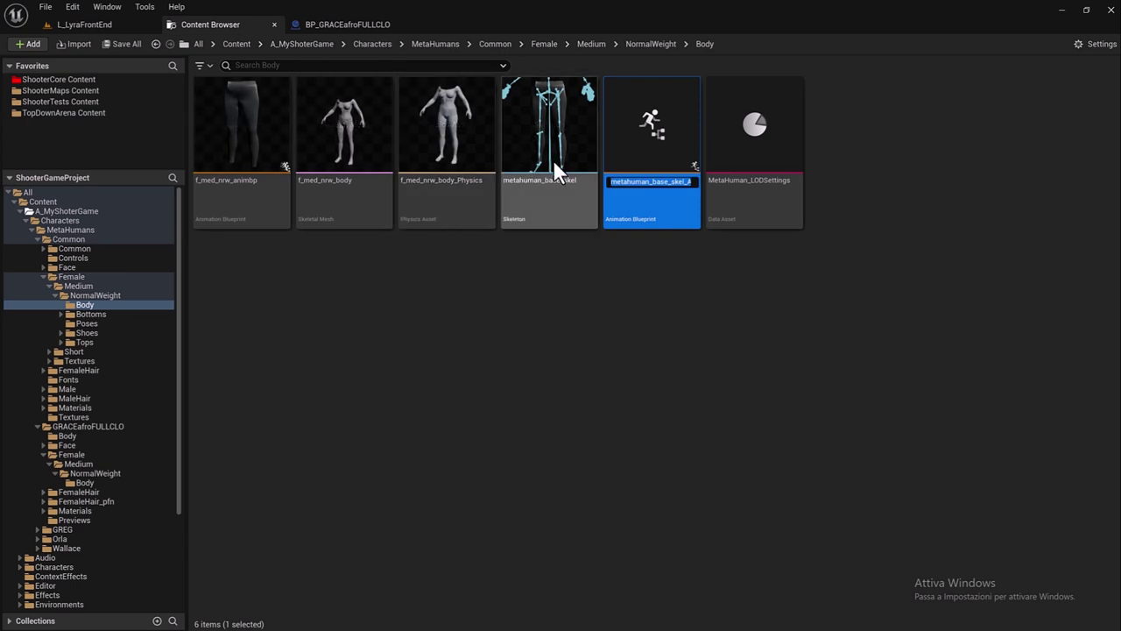
pyautogui.click(624, 184)
pyautogui.moveTo(610, 182); pyautogui.dragTo(713, 181)
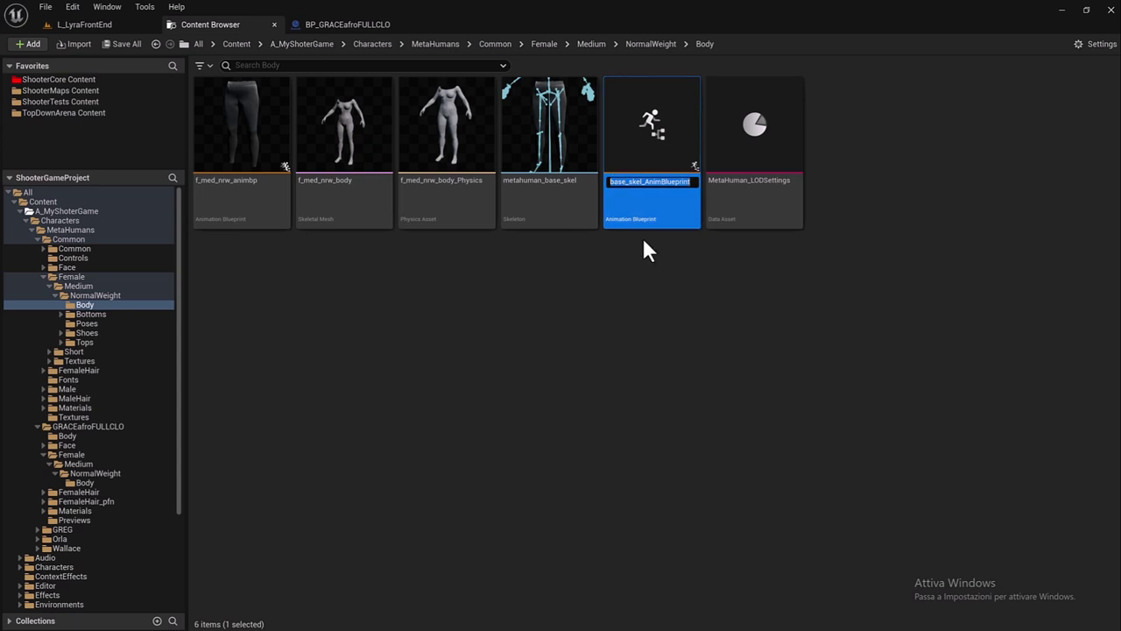
pyautogui.write('ABP_')
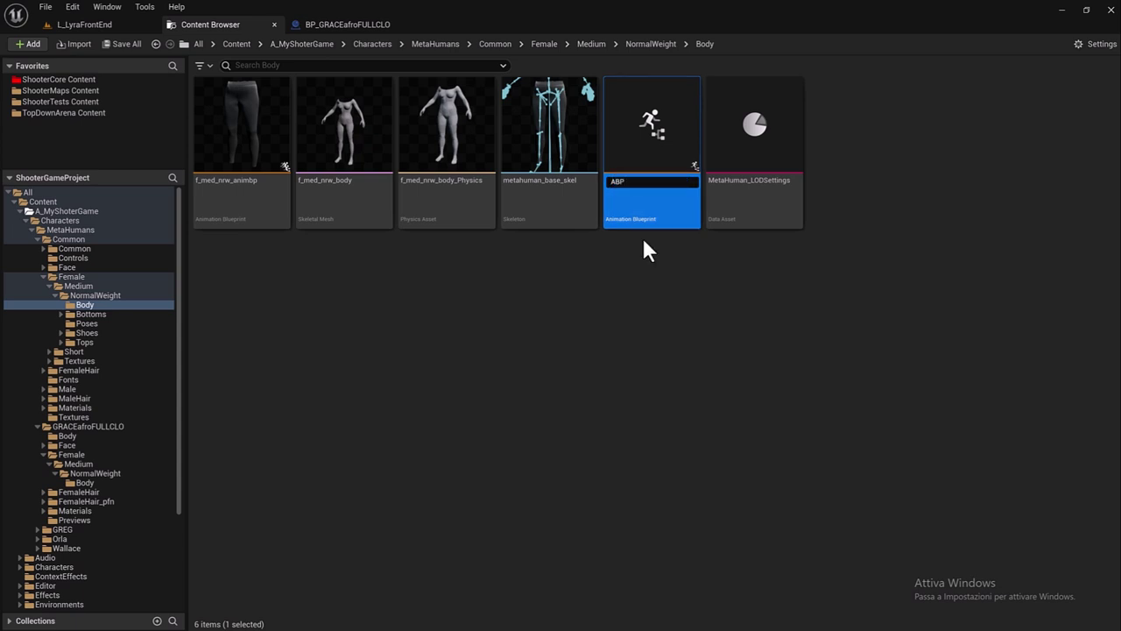
pyautogui.write('M')
pyautogui.write('etagh')
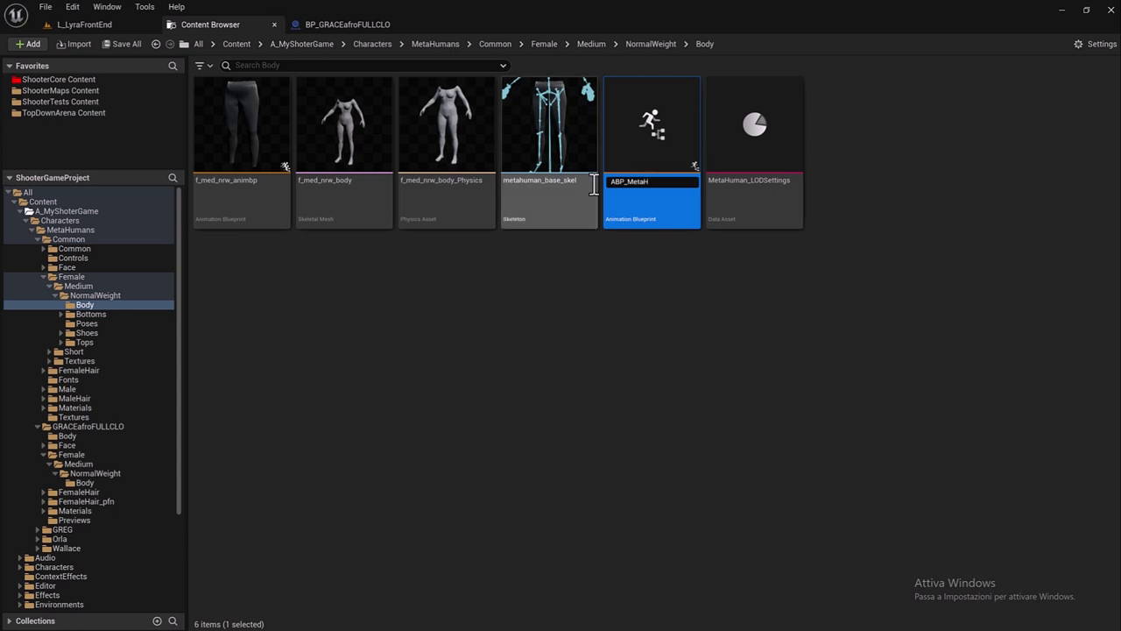
pyautogui.press('BackSpace')
pyautogui.press('BackSpace')
pyautogui.write('Humans')
pyautogui.press('Return')
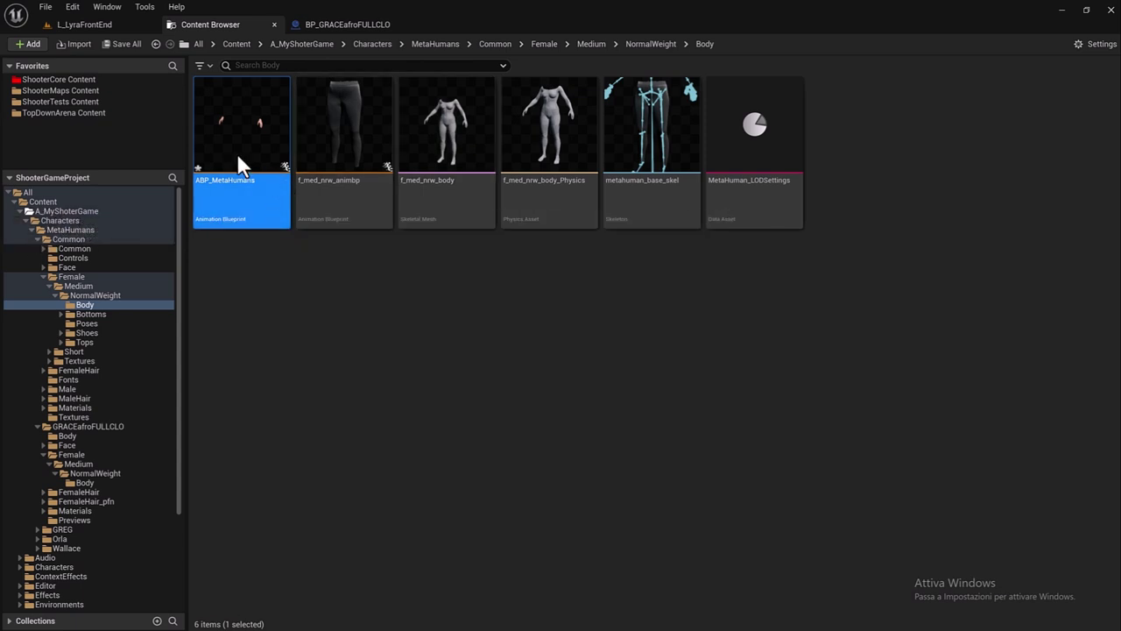
# Drag ABP_MetaHumans onto the MetaHumans folder, choose Move Here, and view that folder's contents.
pyautogui.moveTo(237, 152); pyautogui.dragTo(92, 231)
pyautogui.click(123, 247)
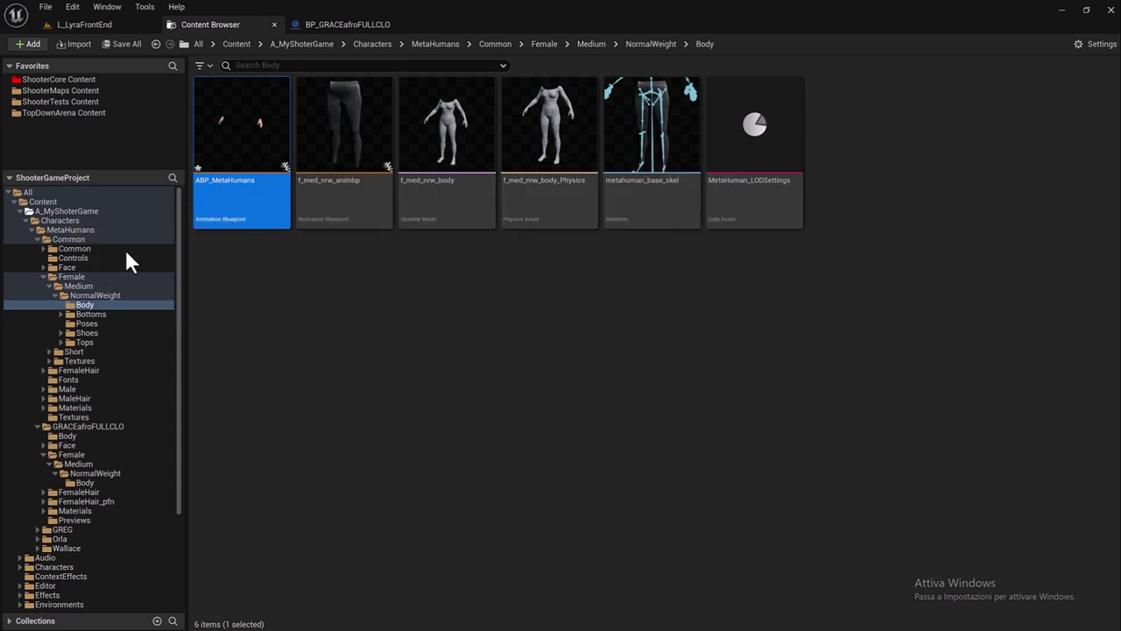
pyautogui.click(74, 229)
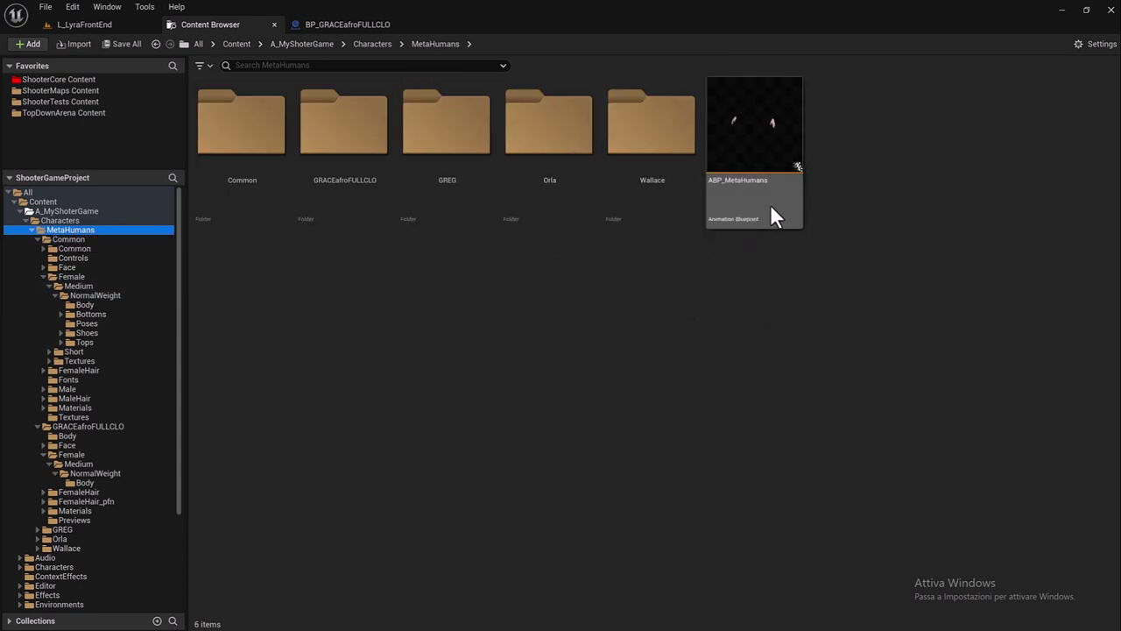
pyautogui.moveTo(706, 180)
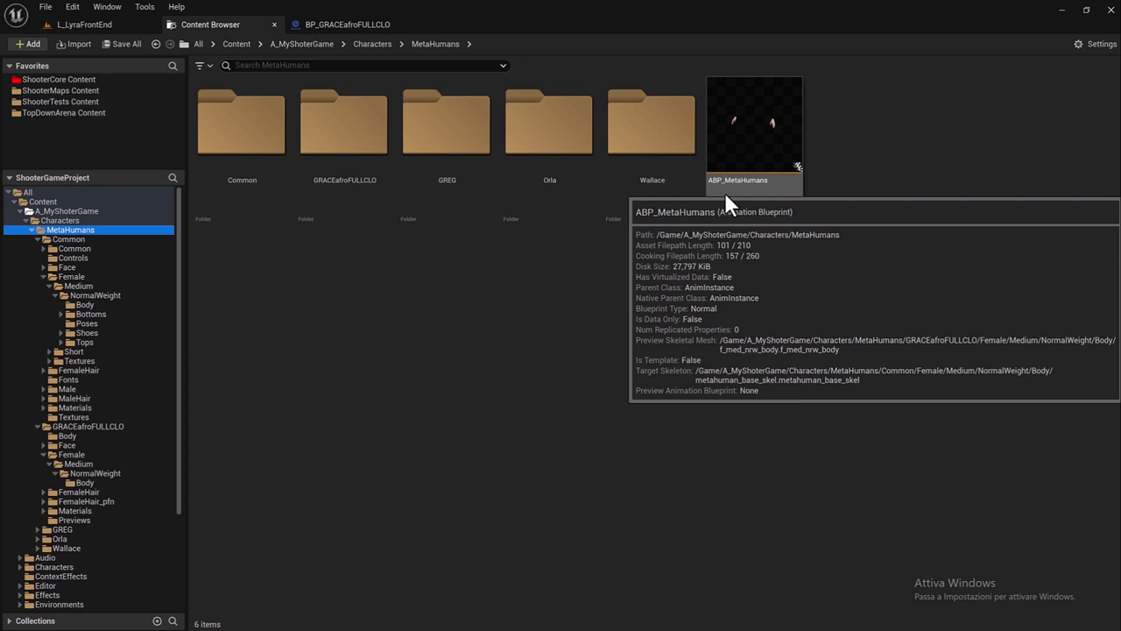
# Open ABP_MetaHumans, dock its editor, and wire a new Retarget Pose From Mesh node into Output Pose.
pyautogui.doubleClick(768, 148)
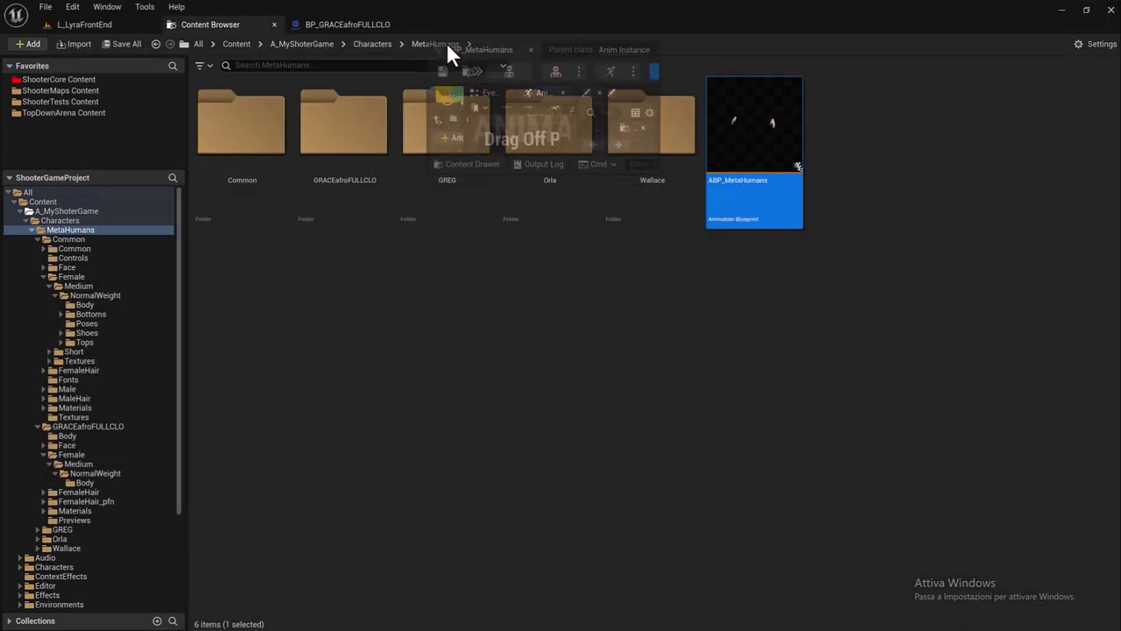
pyautogui.moveTo(132, 27); pyautogui.dragTo(447, 32)
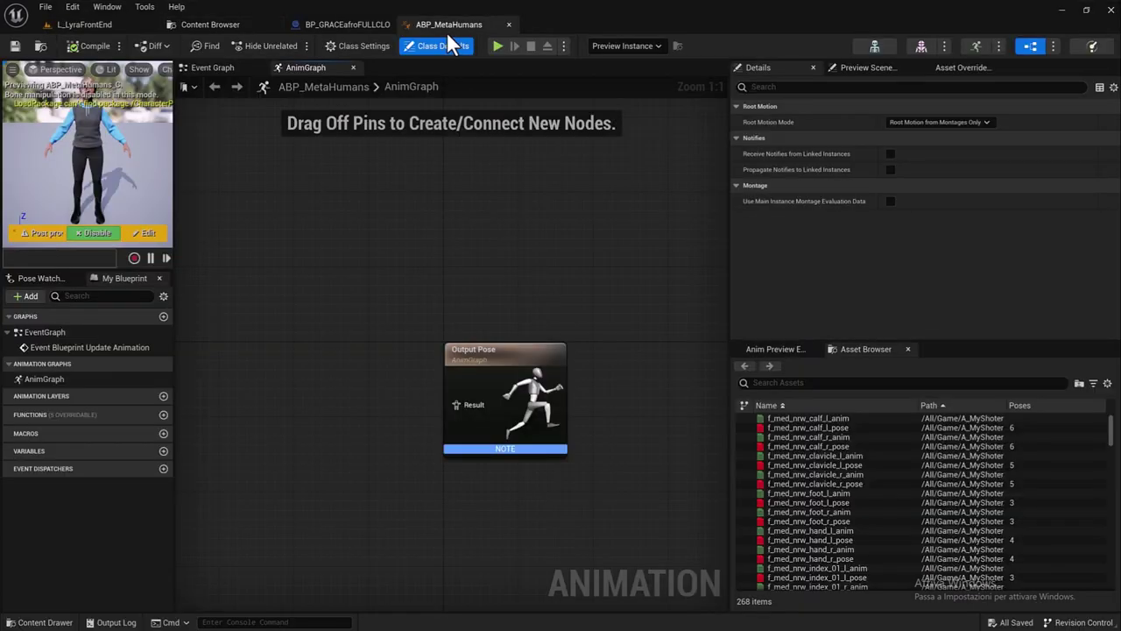
pyautogui.moveTo(456, 404); pyautogui.dragTo(322, 408)
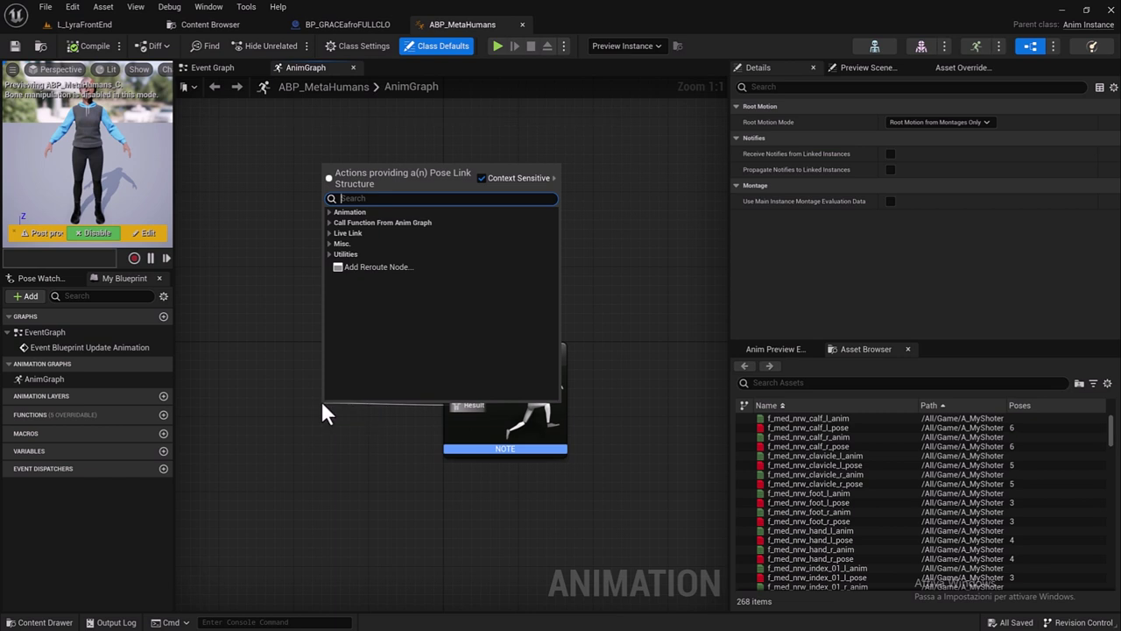
pyautogui.write('reta')
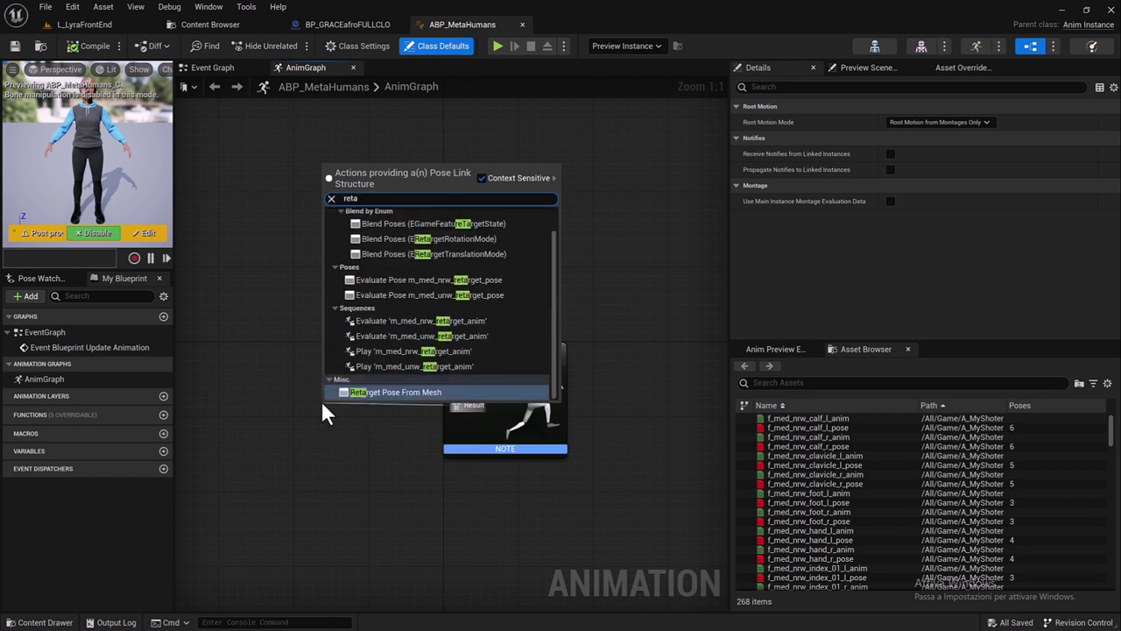
pyautogui.write('rget pose')
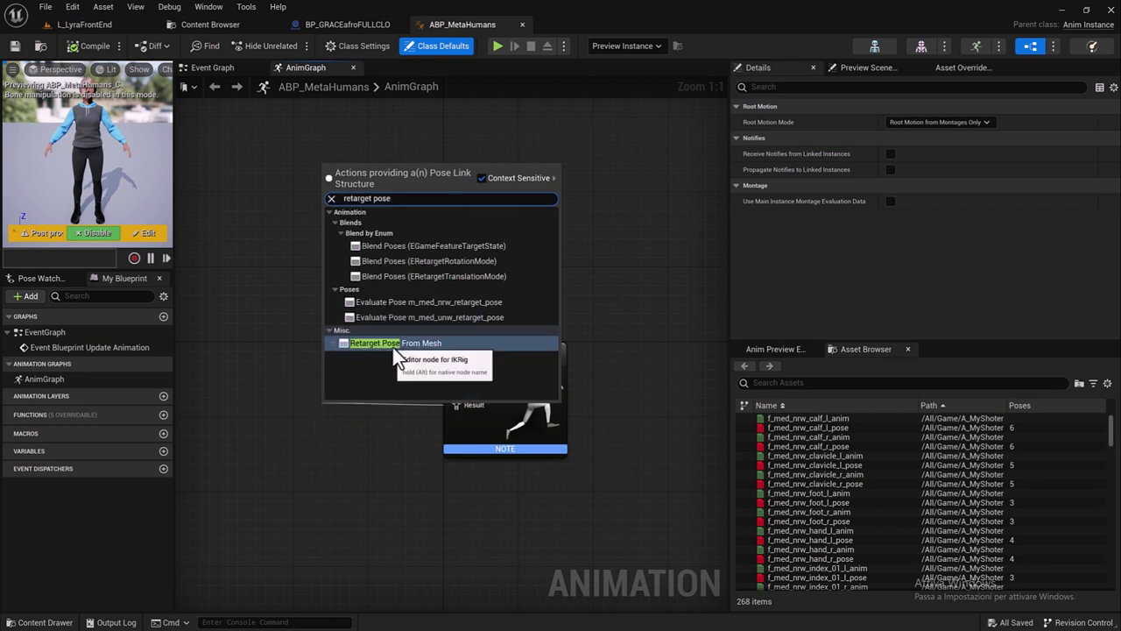
pyautogui.click(404, 345)
pyautogui.moveTo(376, 420)
pyautogui.mouseDown()
pyautogui.moveTo(326, 394)
pyautogui.moveTo(349, 398)
pyautogui.mouseUp()
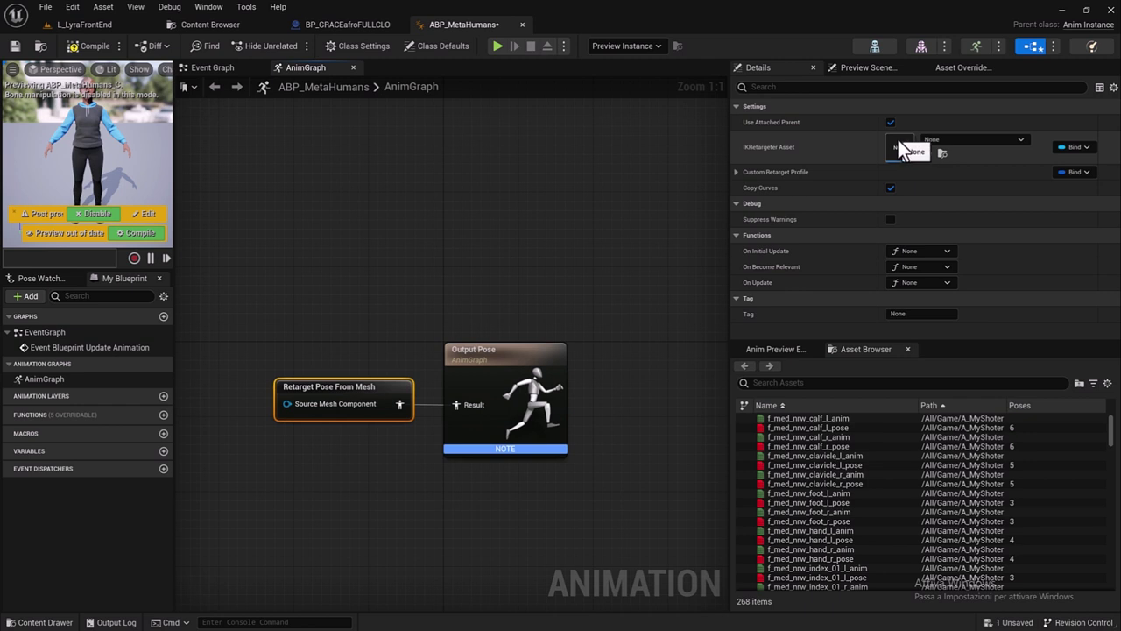
# Set the retarget node's IKRetargeter Asset to RTG_metahuman, then compile and save ABP_MetaHumans.
pyautogui.click(967, 143)
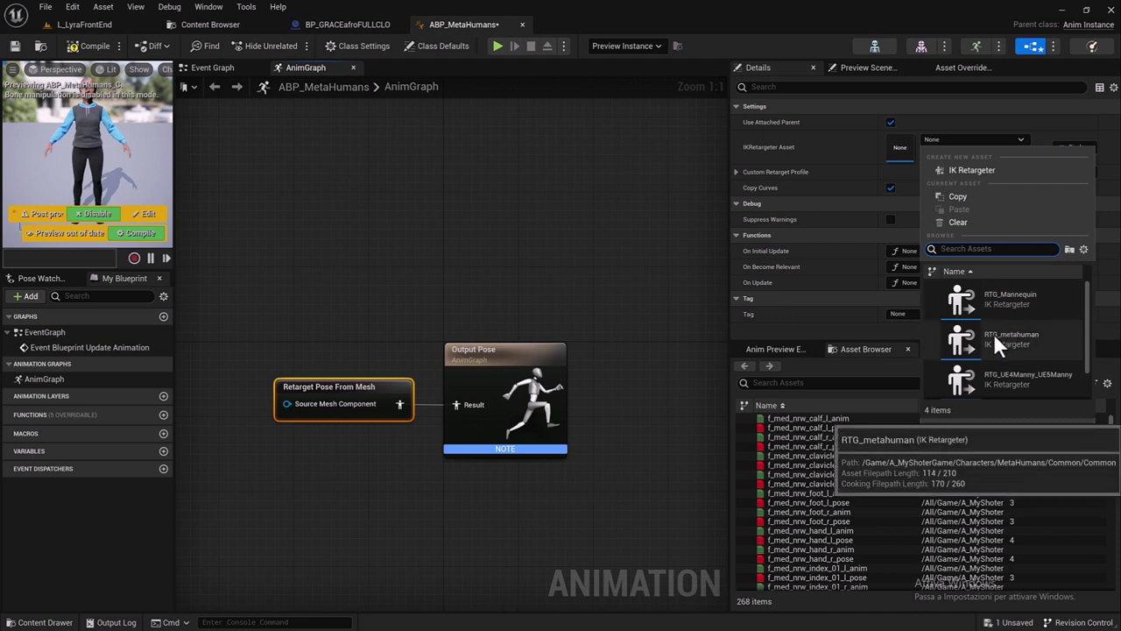
pyautogui.click(1003, 336)
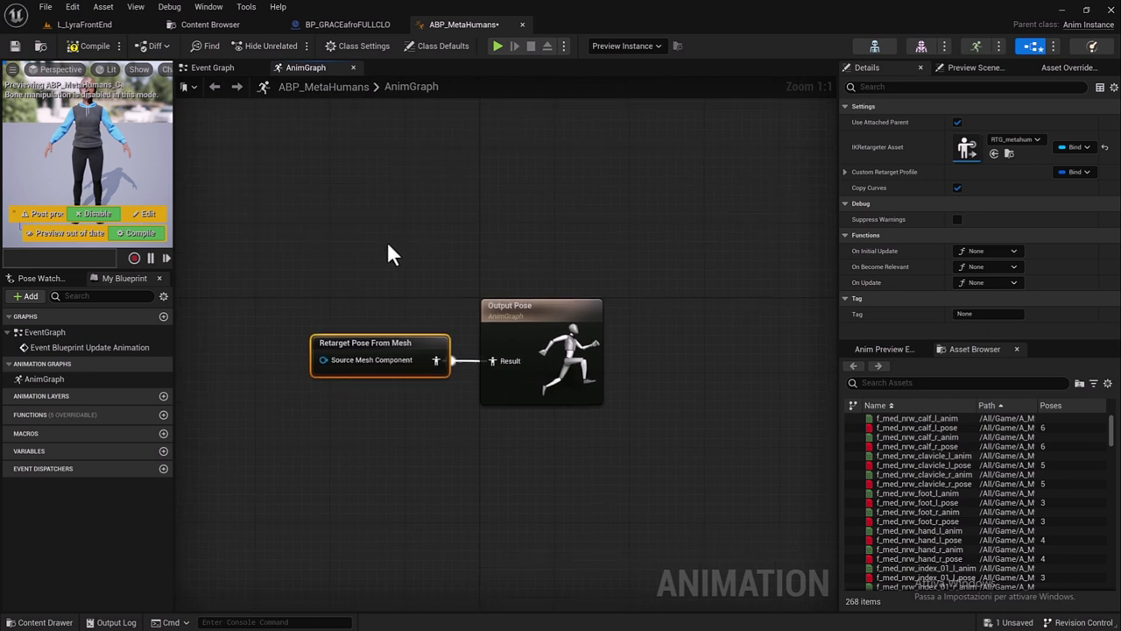
pyautogui.click(85, 47)
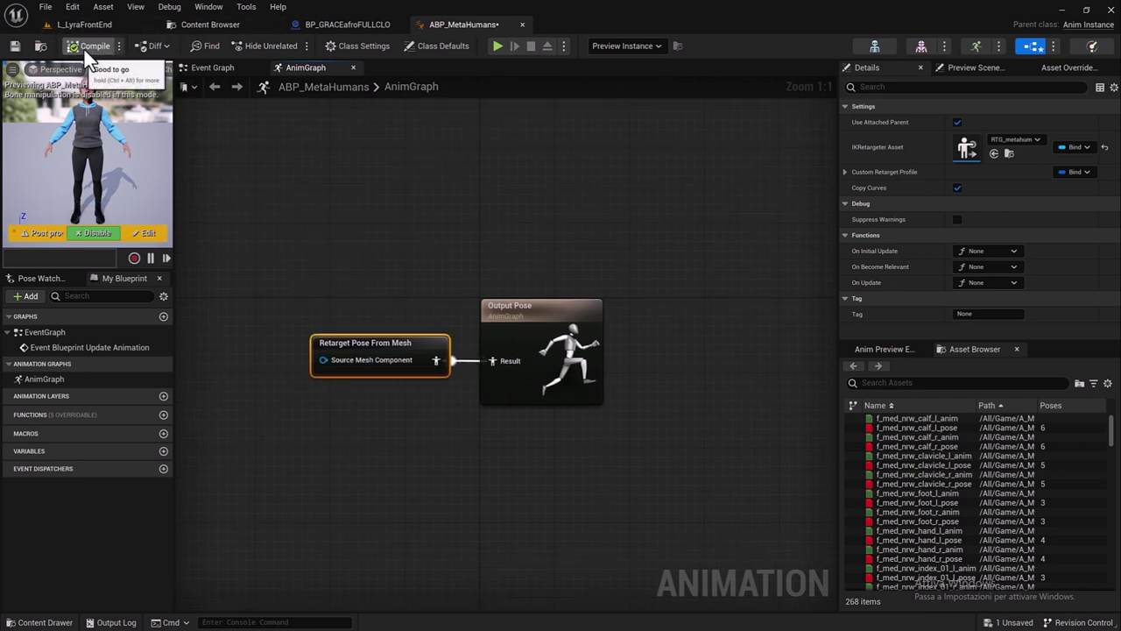
pyautogui.click(14, 48)
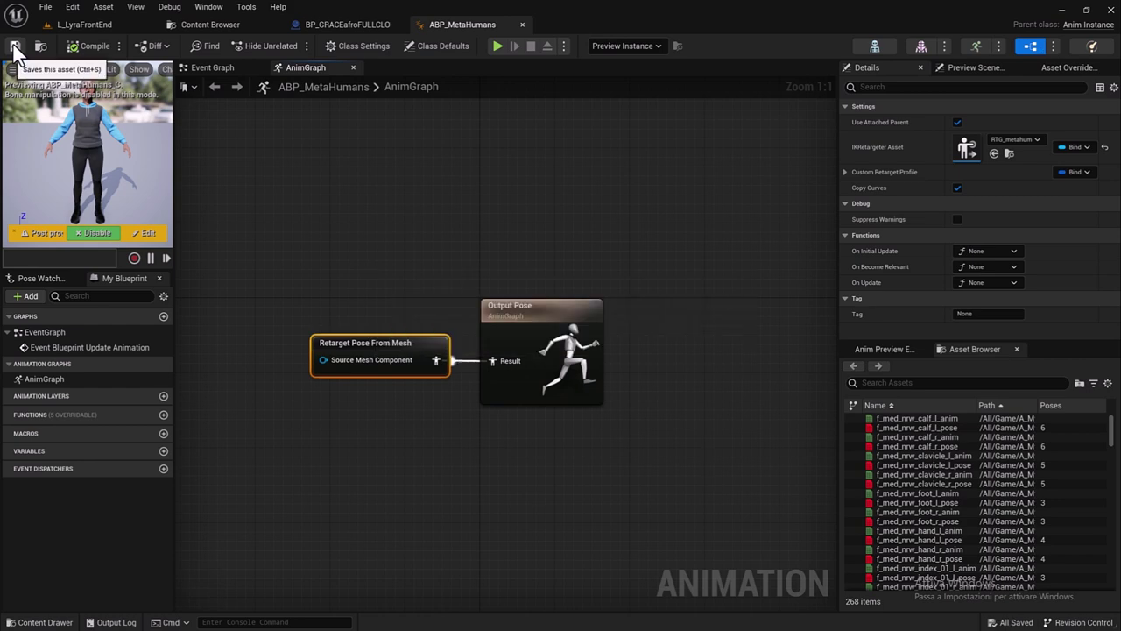
pyautogui.click(337, 26)
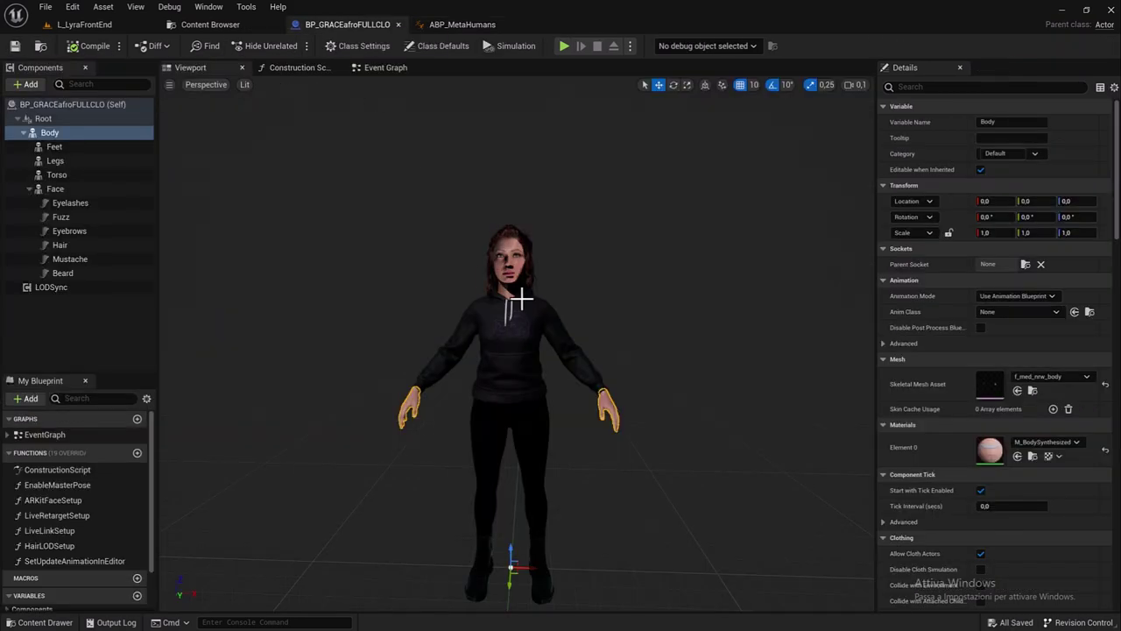
# Keep Grace's Body on Use Animation Blueprint, set its Anim Class to ABP_MetaHumans, and compile and save.
pyautogui.click(50, 134)
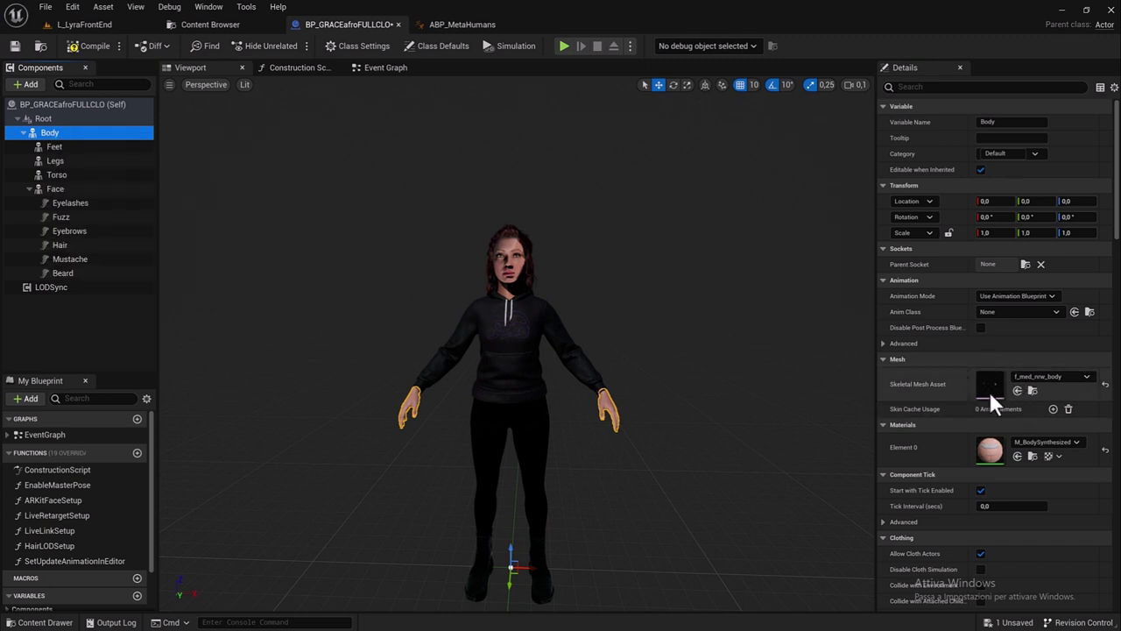
pyautogui.click(989, 296)
pyautogui.click(1007, 307)
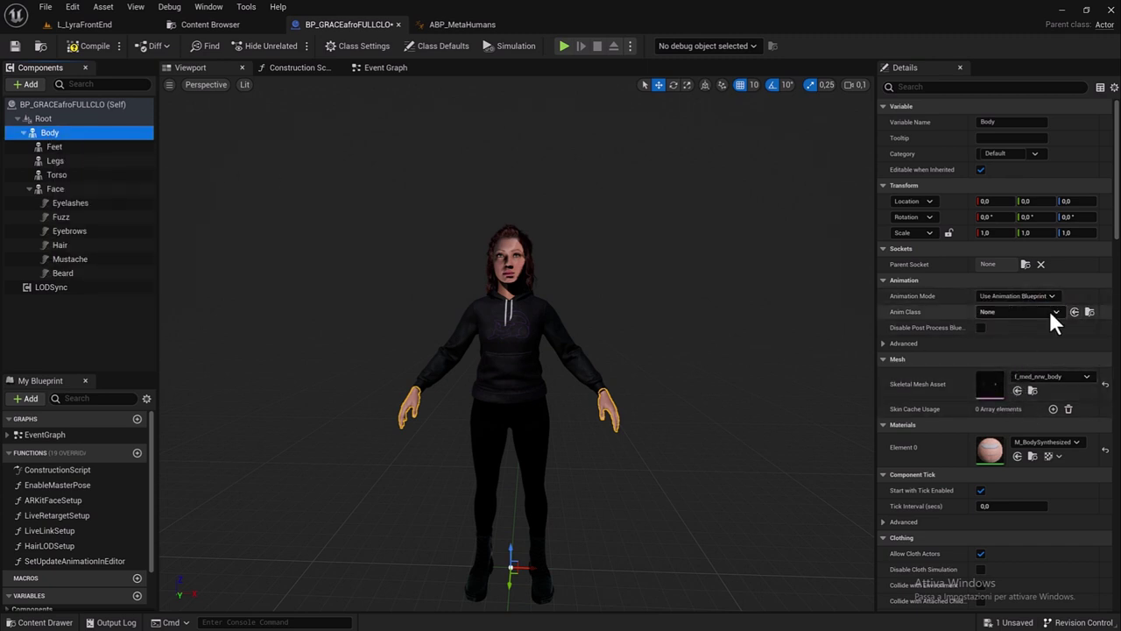
pyautogui.click(1042, 312)
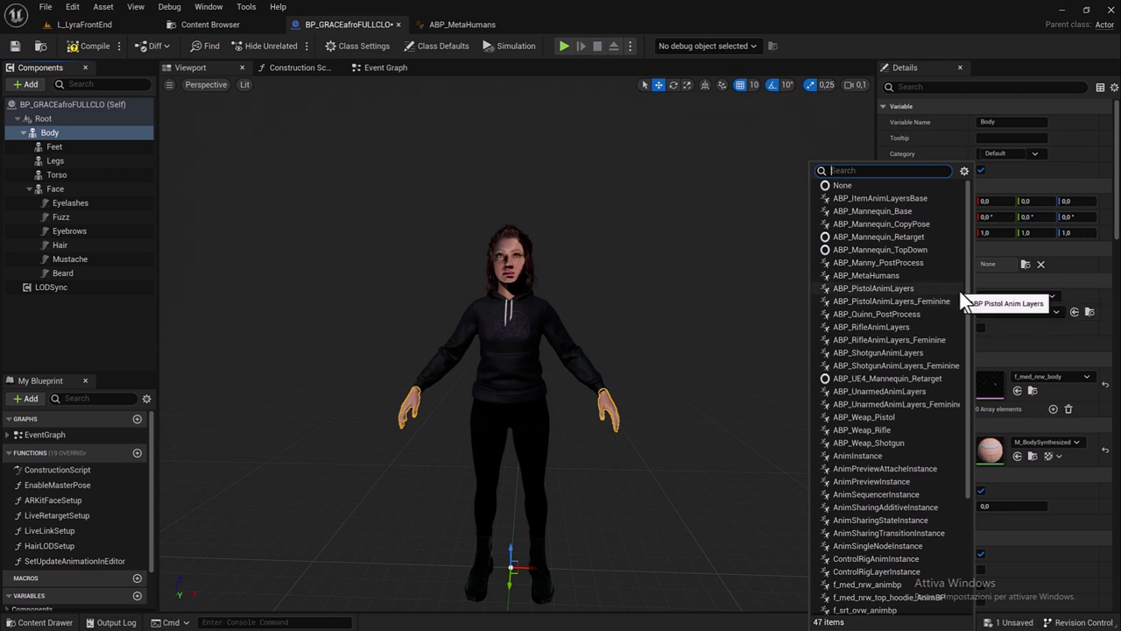
pyautogui.click(857, 277)
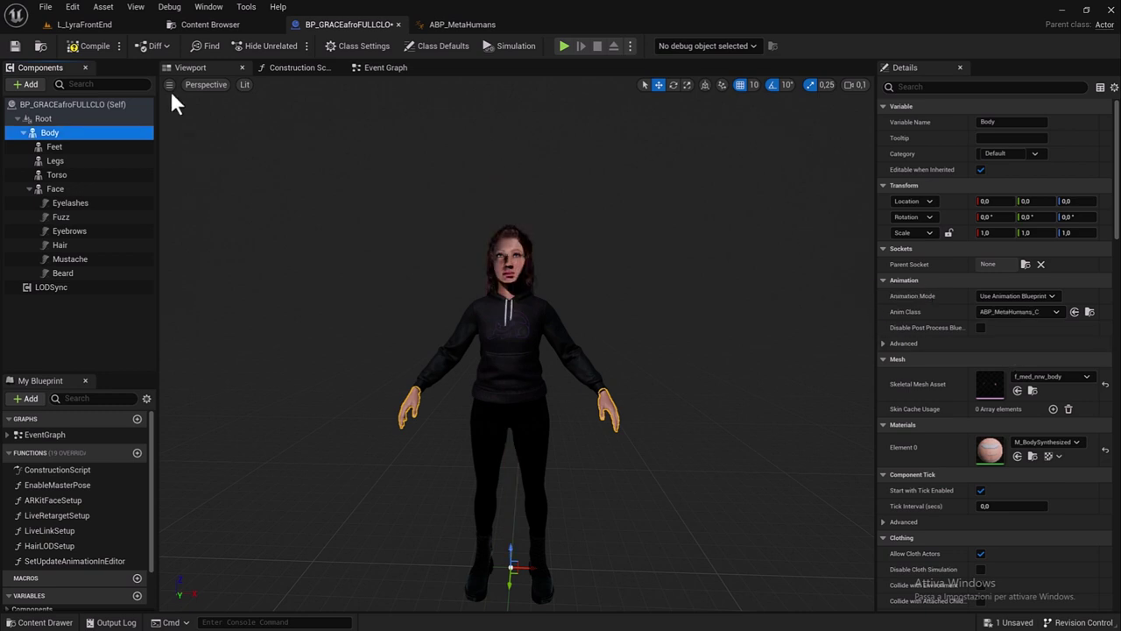
pyautogui.click(12, 42)
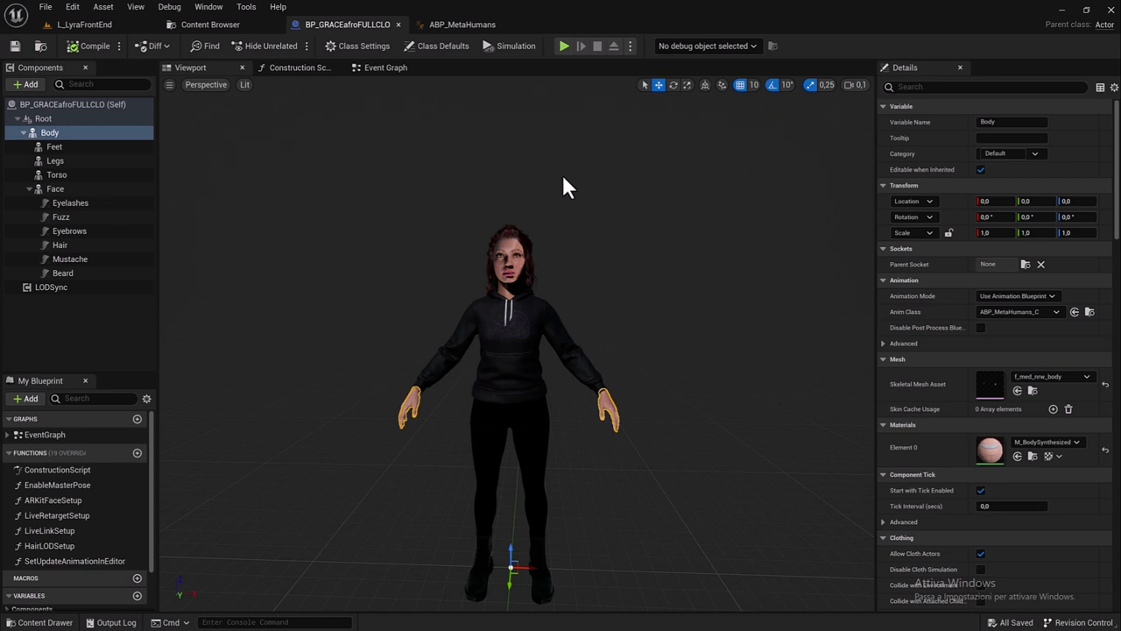
pyautogui.click(208, 33)
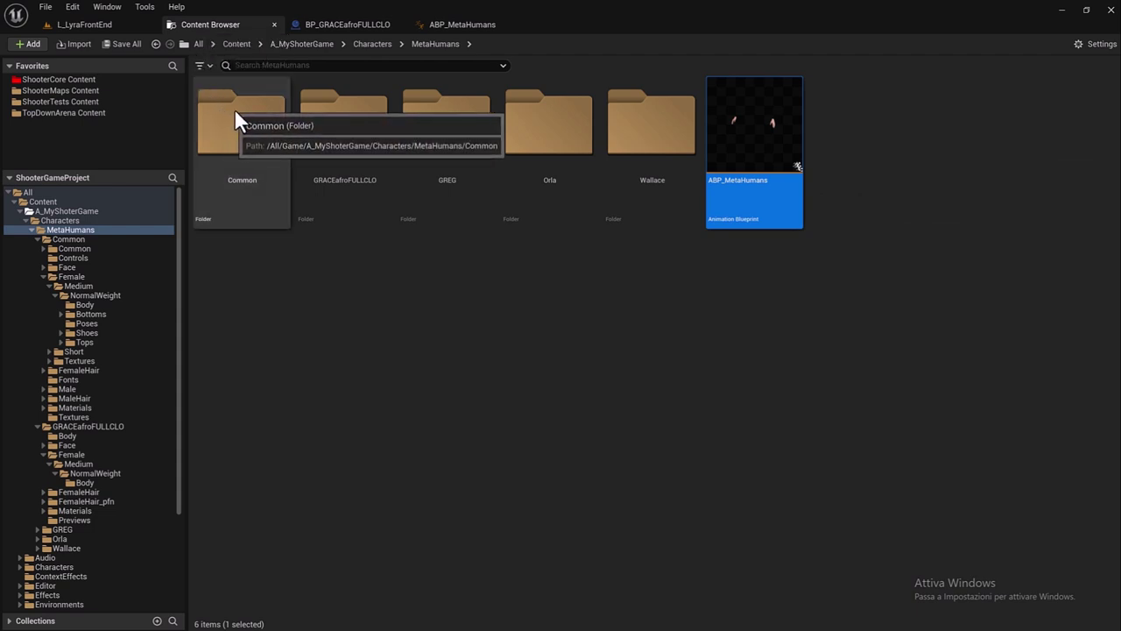
# Collapse the MetaHumans folder tree and navigate from Content to Characters > Cosmetics.
pyautogui.click(176, 229)
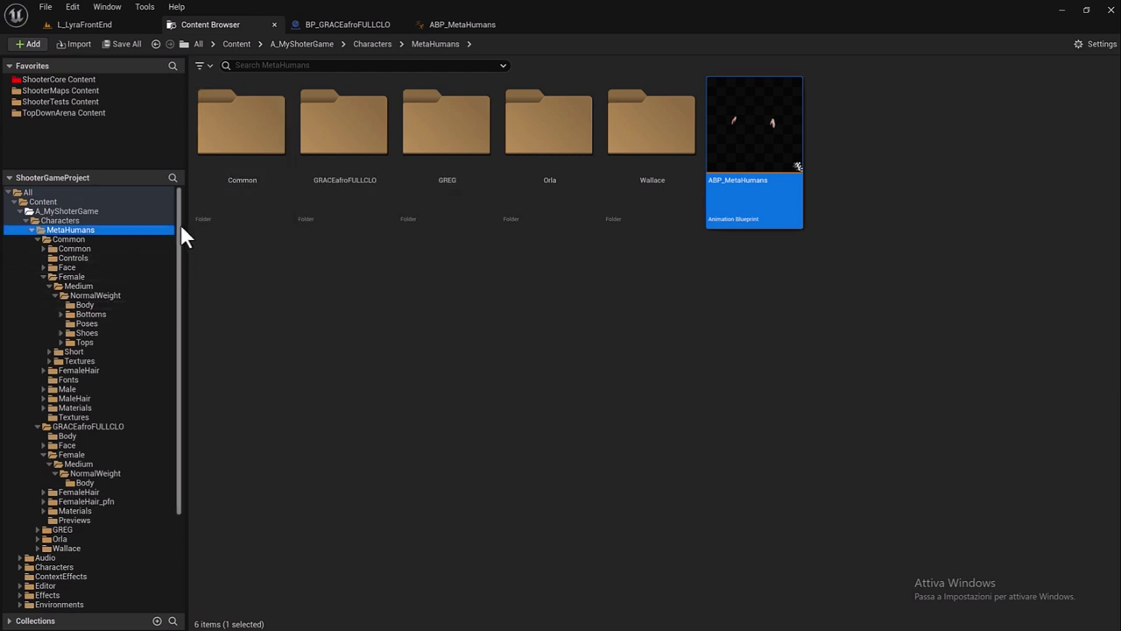
pyautogui.click(43, 277)
pyautogui.click(25, 220)
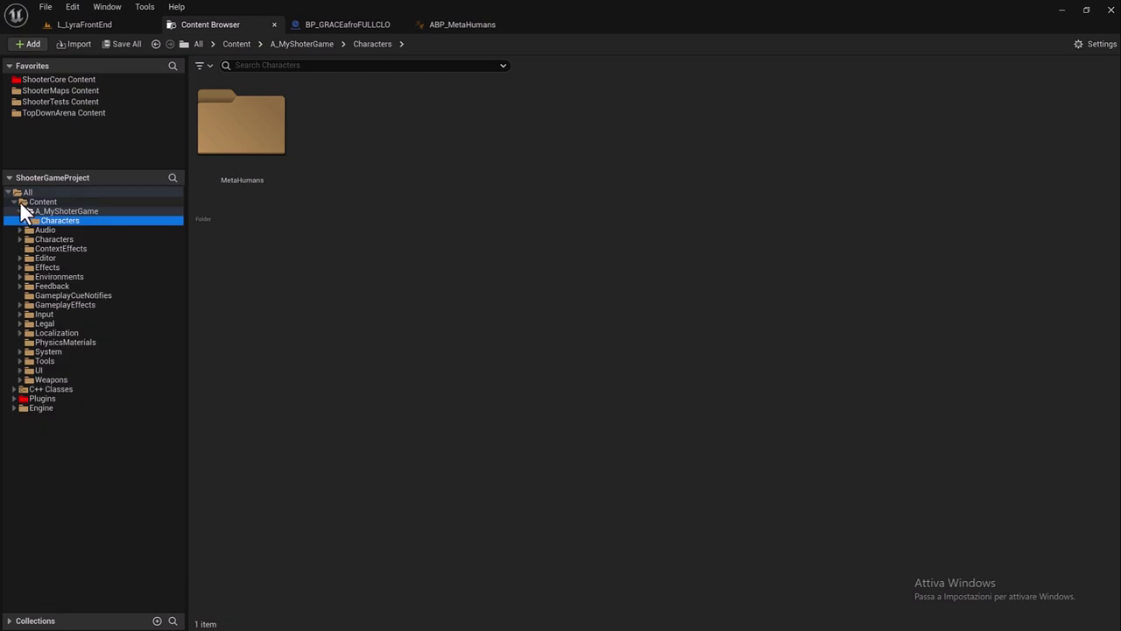
pyautogui.click(21, 202)
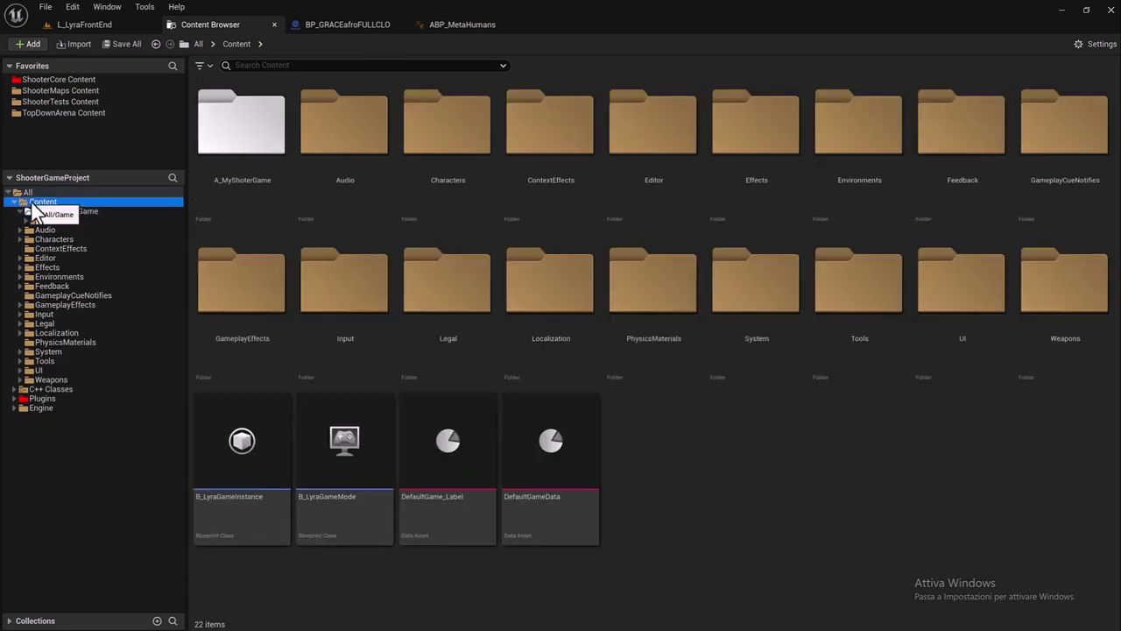
pyautogui.doubleClick(472, 140)
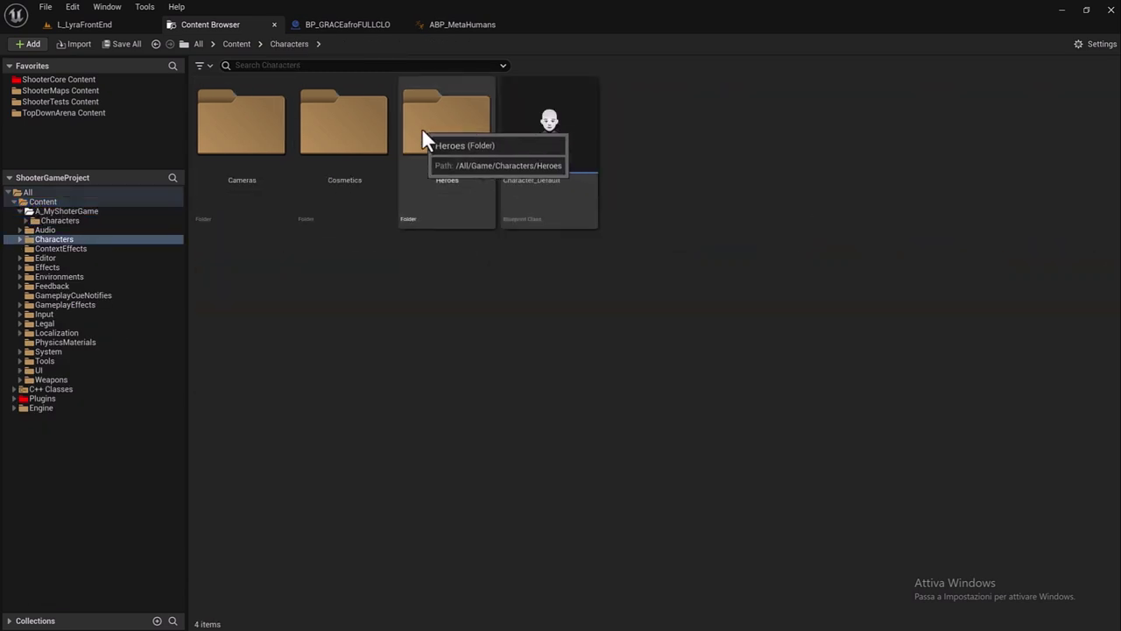
pyautogui.doubleClick(320, 131)
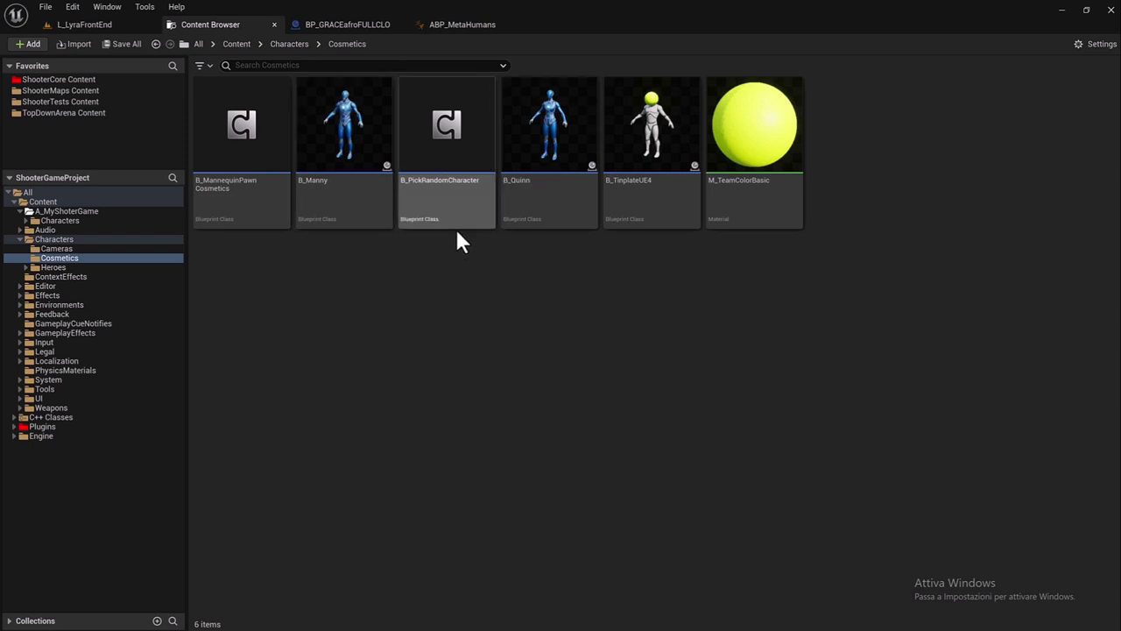
pyautogui.moveTo(451, 217)
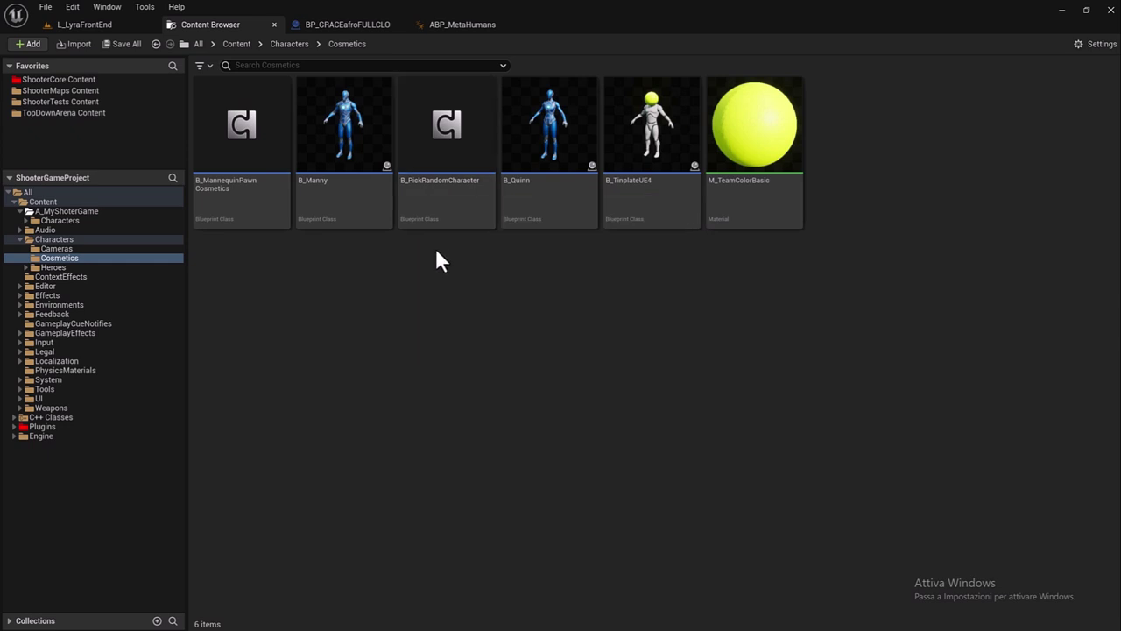
# Open B_PickRandomCharacter, widen its graph, and unlink Select's output from New Part Part Class.
pyautogui.doubleClick(447, 195)
pyautogui.scroll(-2, 438, 377)
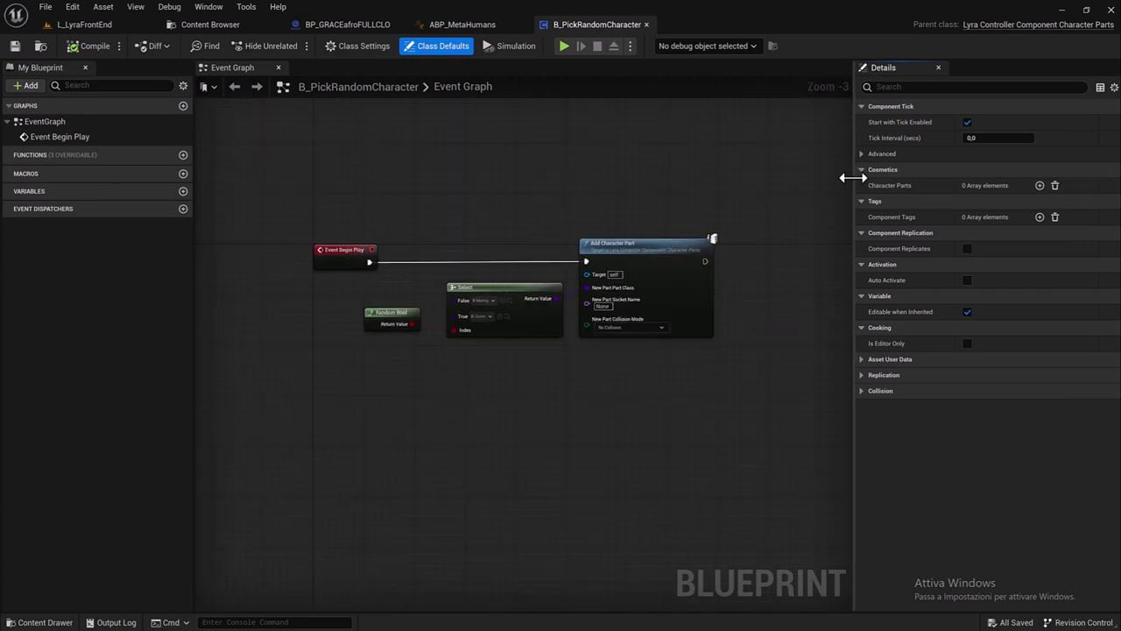
pyautogui.moveTo(855, 175); pyautogui.dragTo(915, 172)
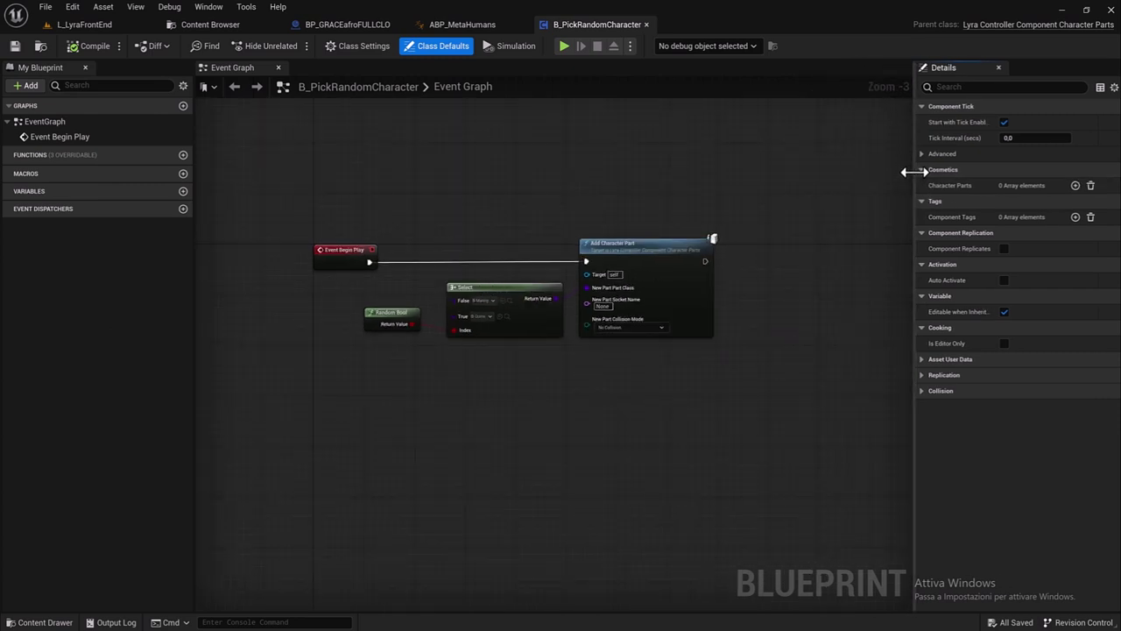
pyautogui.scroll(1, 445, 227)
pyautogui.scroll(2, 462, 228)
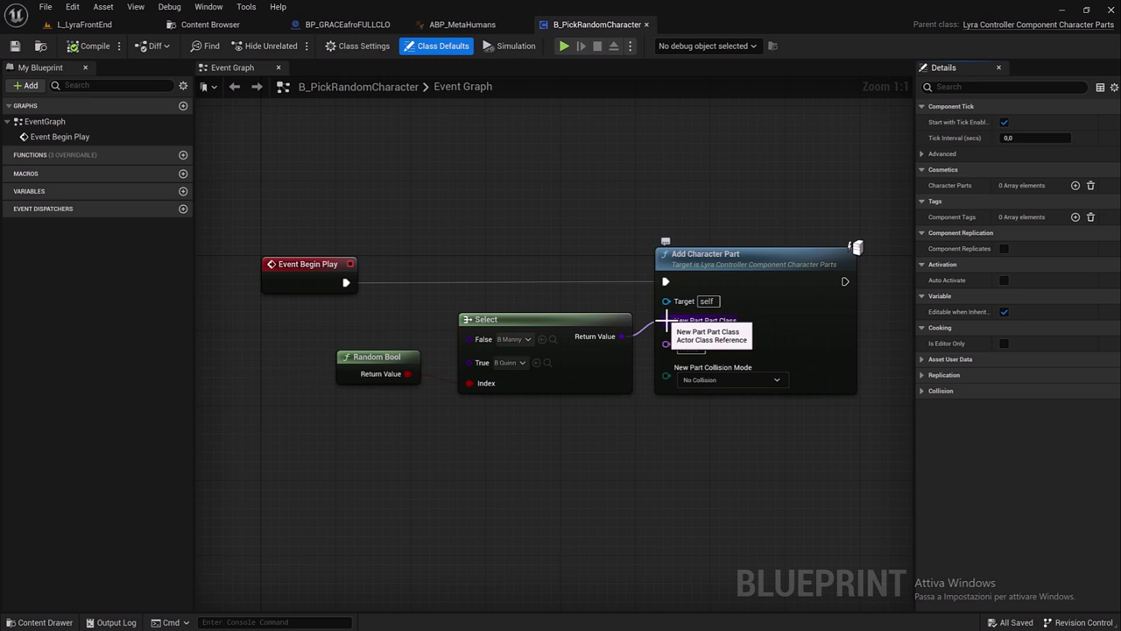
pyautogui.keyDown('alt'); pyautogui.click(668, 320); pyautogui.keyUp('alt')
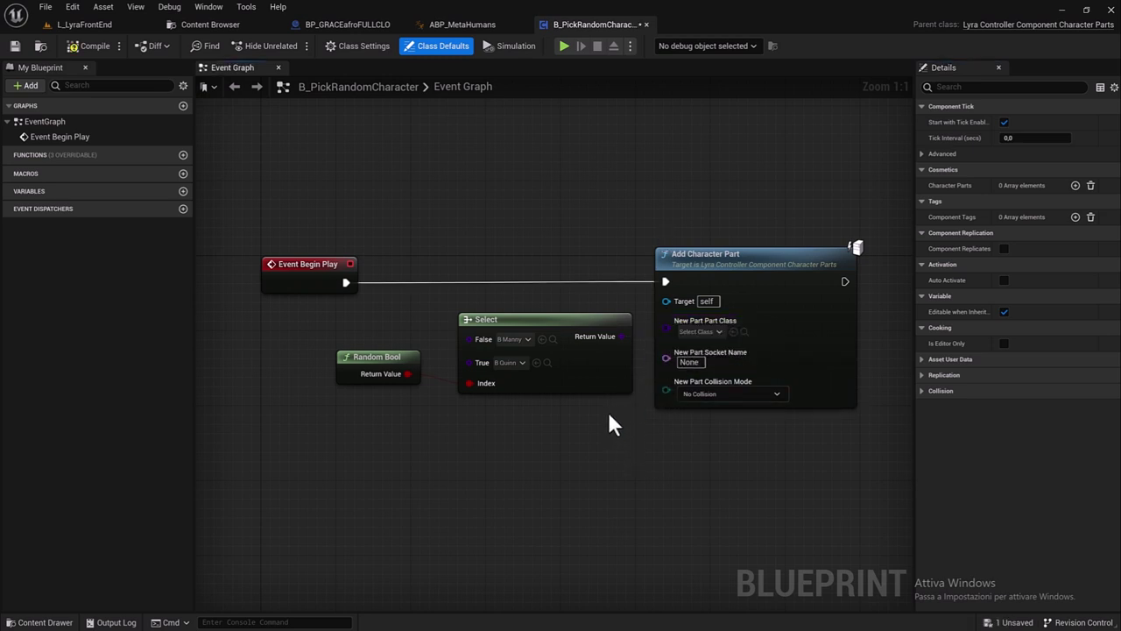
# Move the Random Bool and Select nodes to the graph's top-left and straighten their wire.
pyautogui.moveTo(549, 430); pyautogui.dragTo(396, 370)
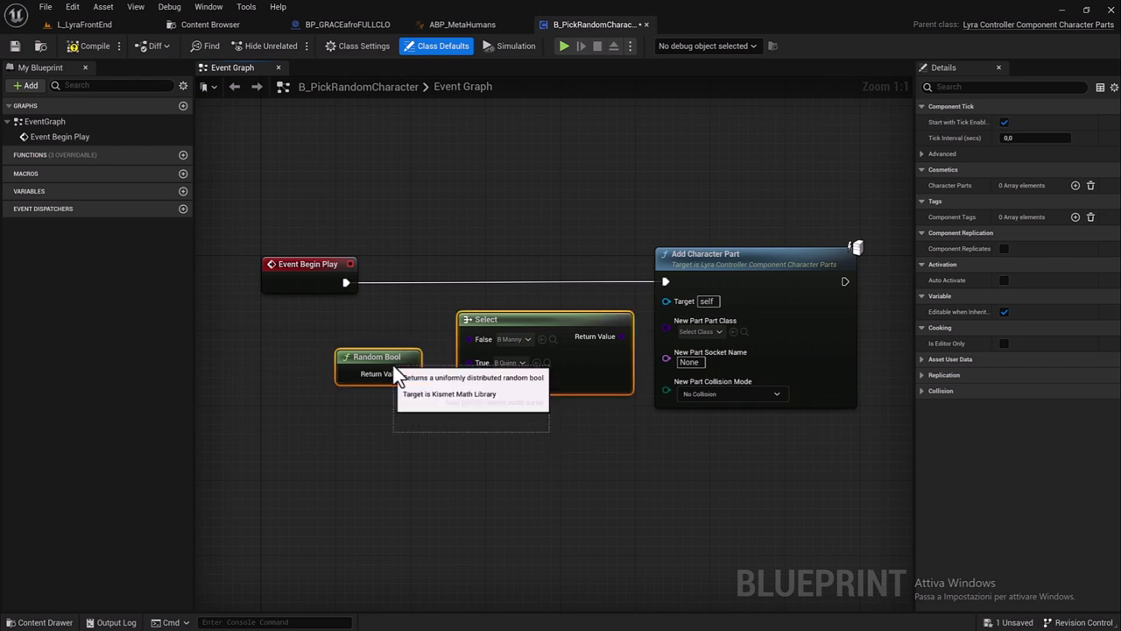
pyautogui.rightClick(666, 331)
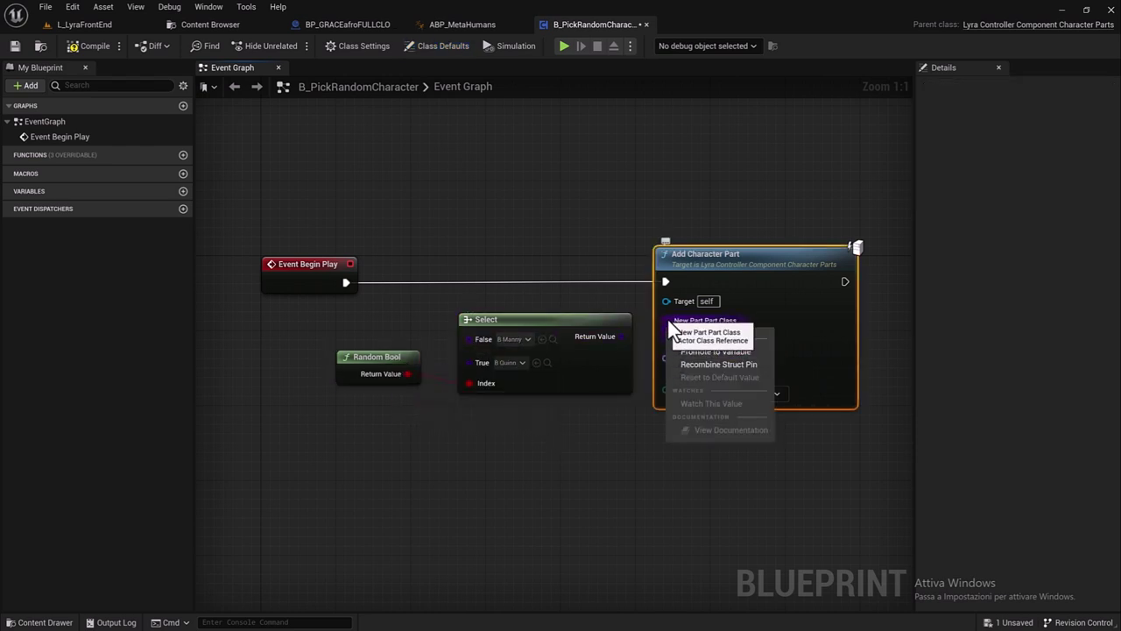
pyautogui.scroll(-2, 542, 450)
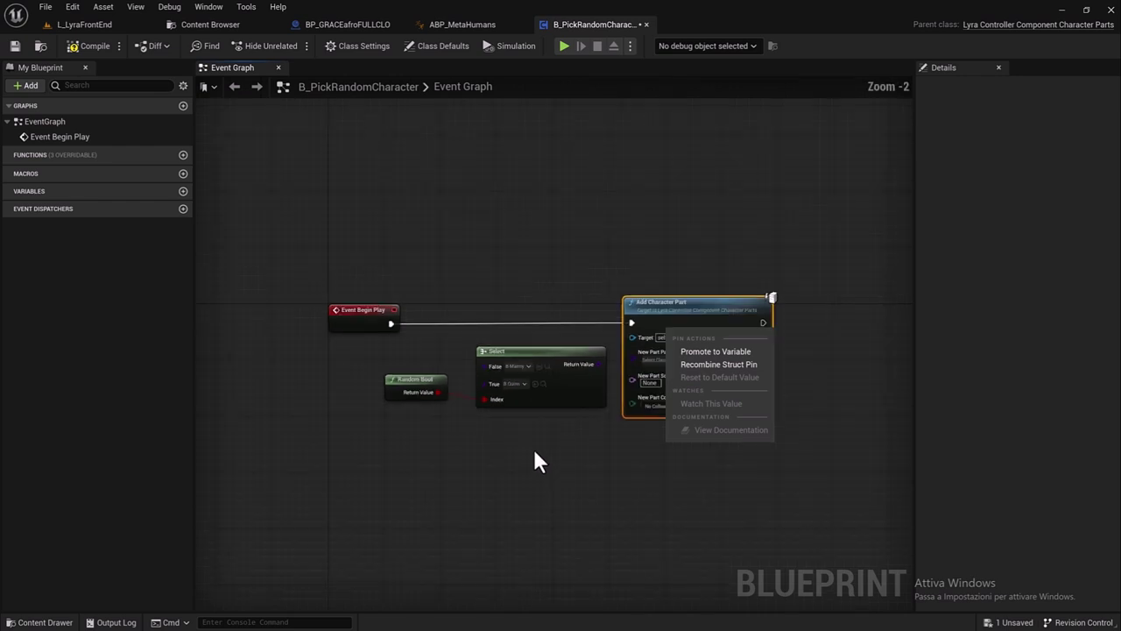
pyautogui.moveTo(529, 460); pyautogui.dragTo(405, 379)
pyautogui.moveTo(517, 358); pyautogui.dragTo(342, 145)
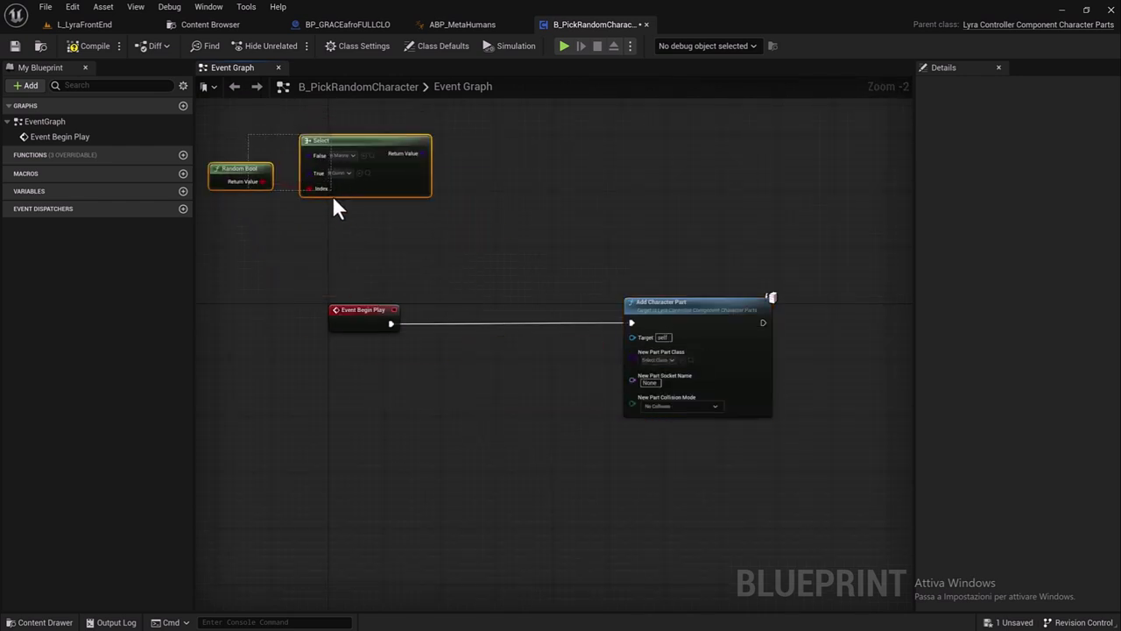
pyautogui.press('q')
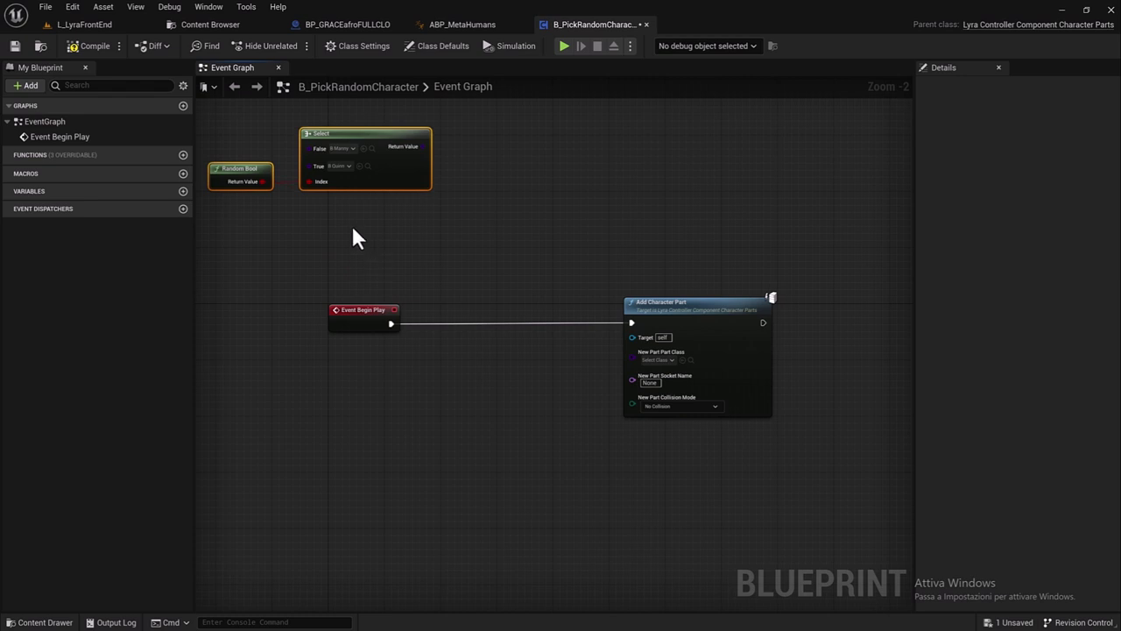
pyautogui.click(267, 244)
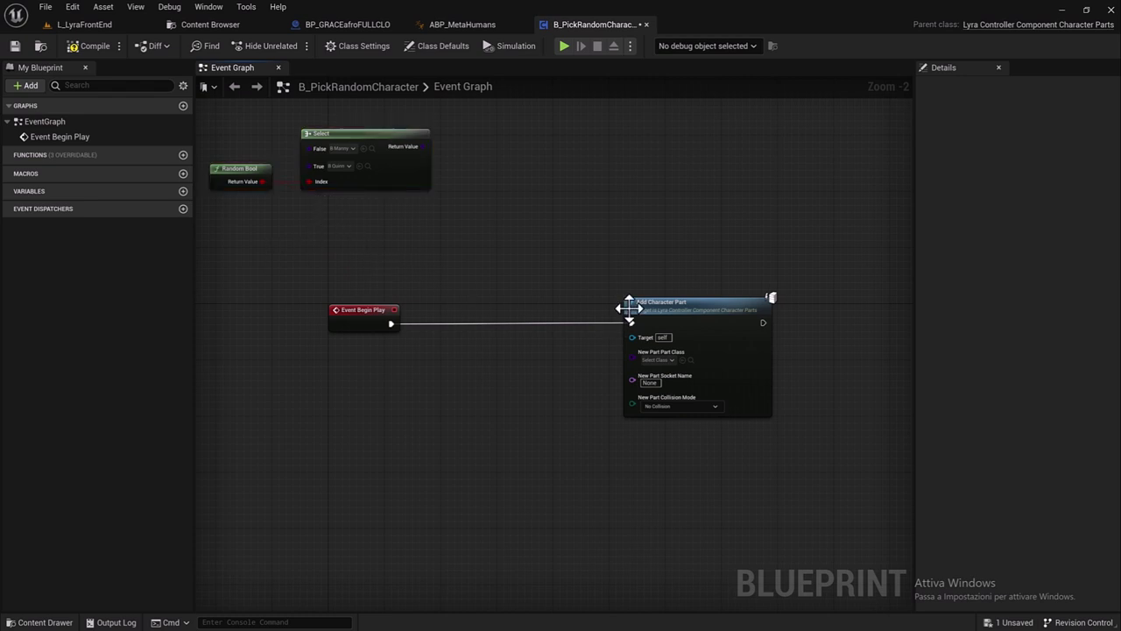
# Shift Add Character Part left and set its New Part Part Class to BP_GRACEafroFULLCLO.
pyautogui.moveTo(668, 315); pyautogui.dragTo(541, 323)
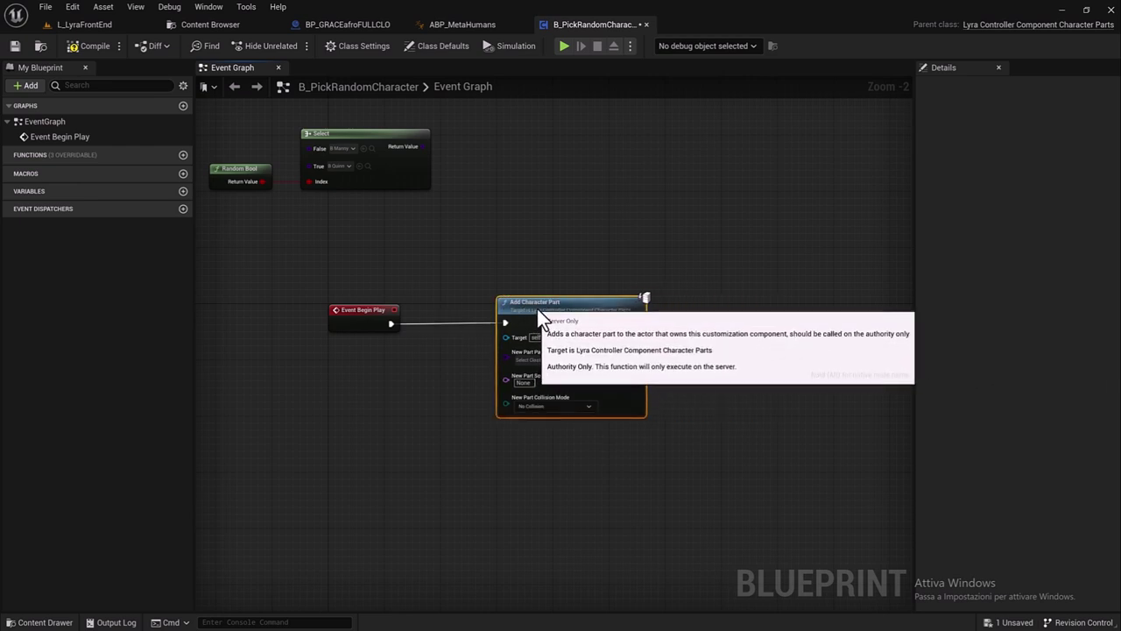
pyautogui.scroll(2, 378, 377)
pyautogui.click(637, 344)
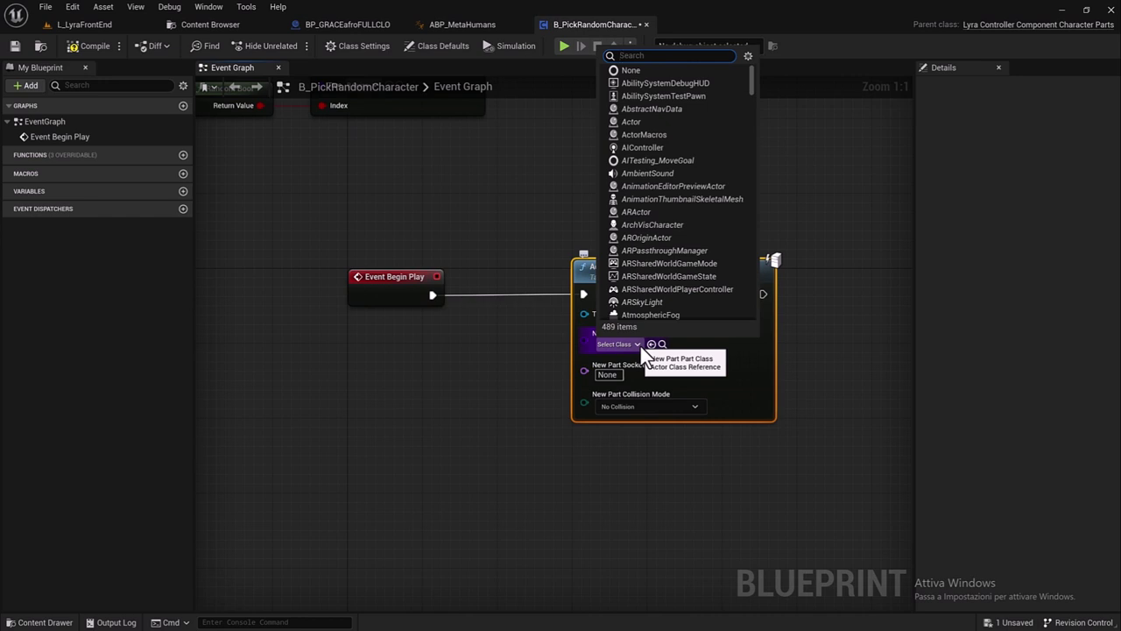
pyautogui.write('grace')
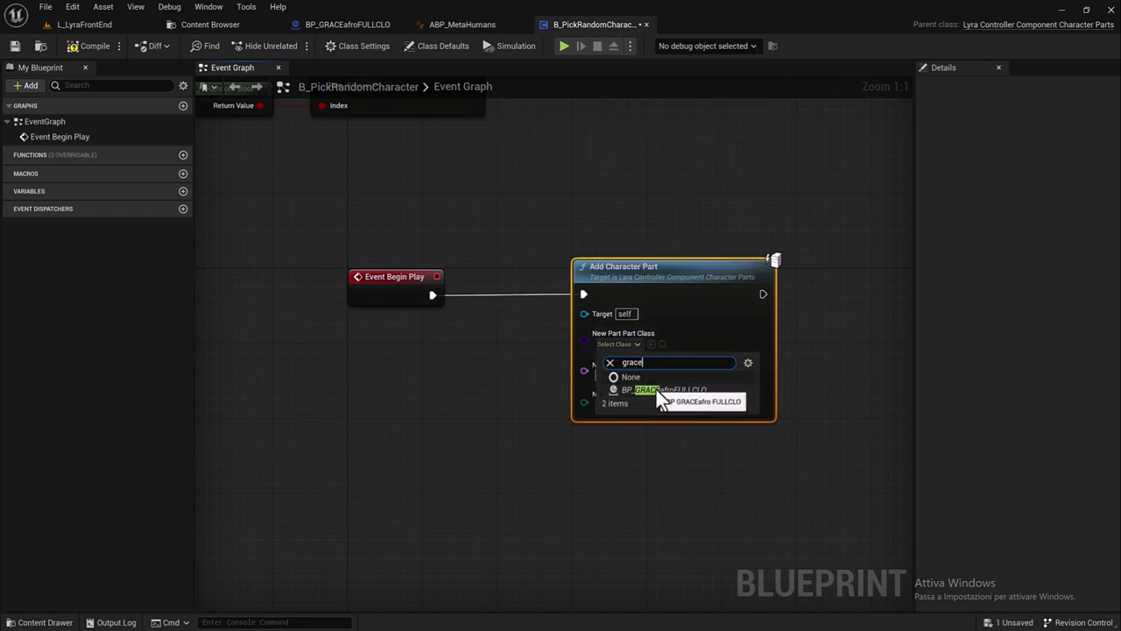
pyautogui.click(657, 390)
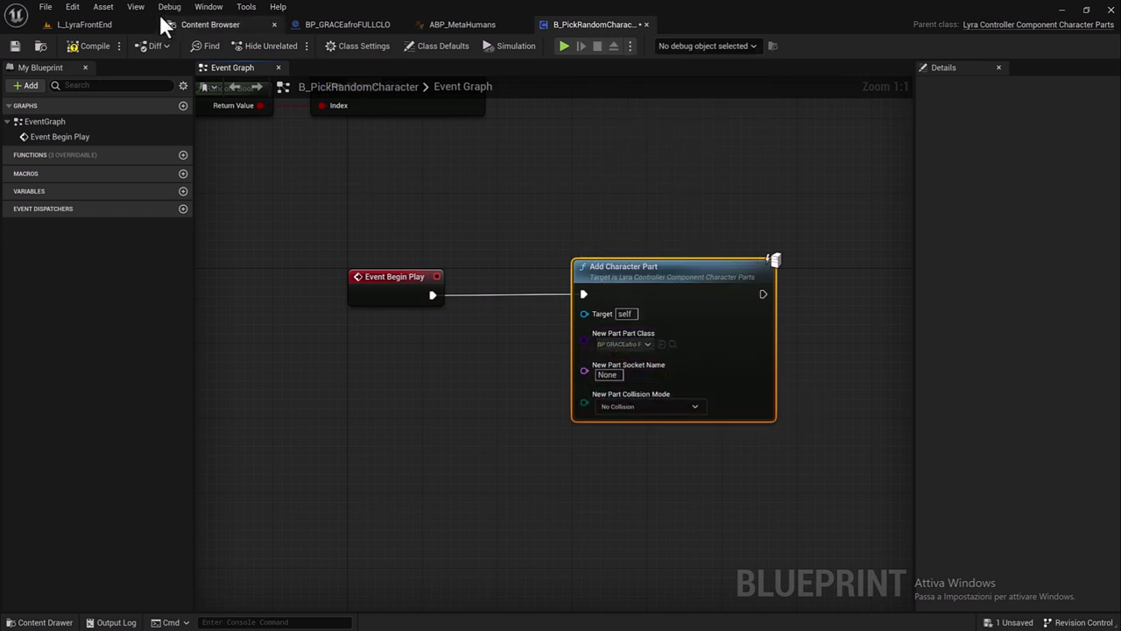
# Compile the blueprint and launch play-in-editor in an enlarged preview window.
pyautogui.click(97, 42)
pyautogui.click(565, 47)
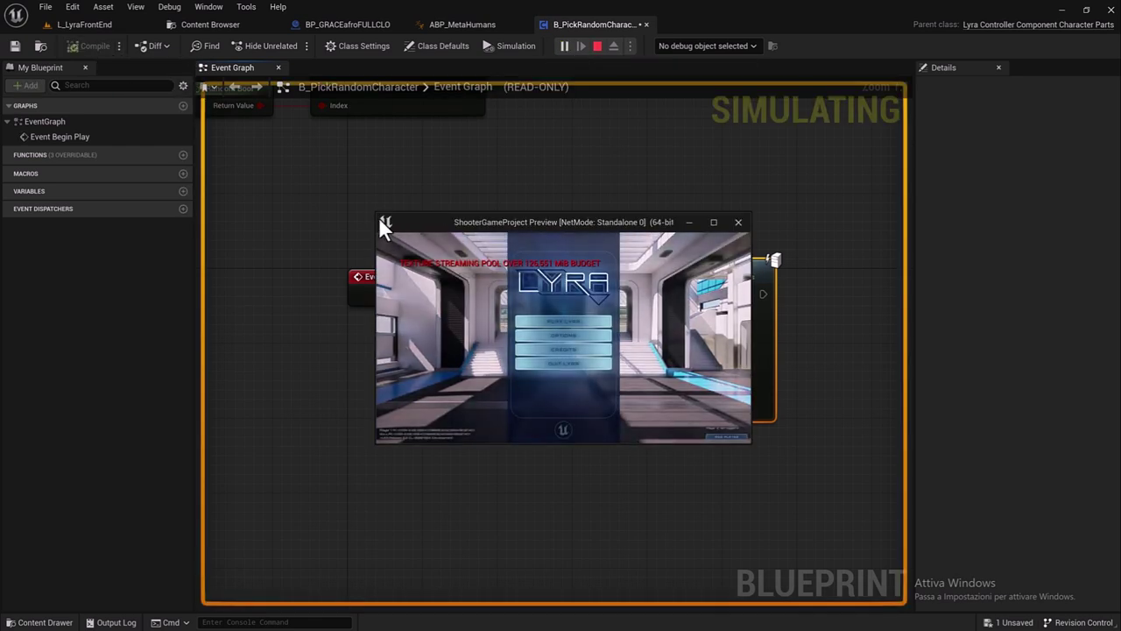
pyautogui.moveTo(375, 215)
pyautogui.mouseDown()
pyautogui.moveTo(137, 62)
pyautogui.moveTo(95, 52)
pyautogui.mouseUp()
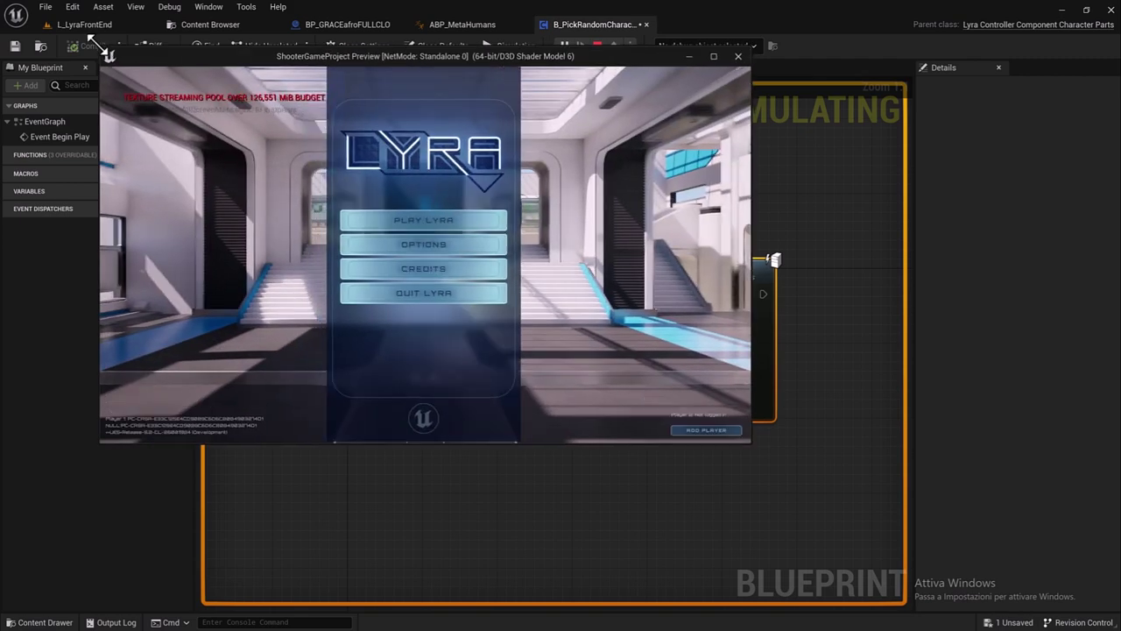
pyautogui.moveTo(386, 108); pyautogui.dragTo(544, 108)
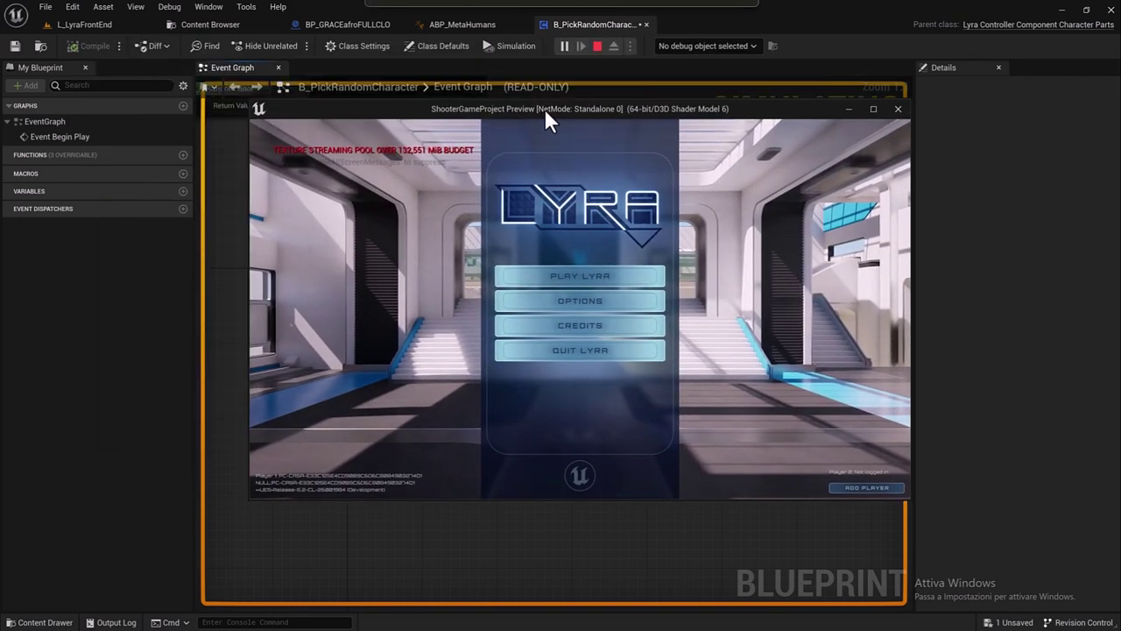
# Start a Lyra Quickplay match to check the Grace character, then stop play-in-editor.
pyautogui.click(584, 272)
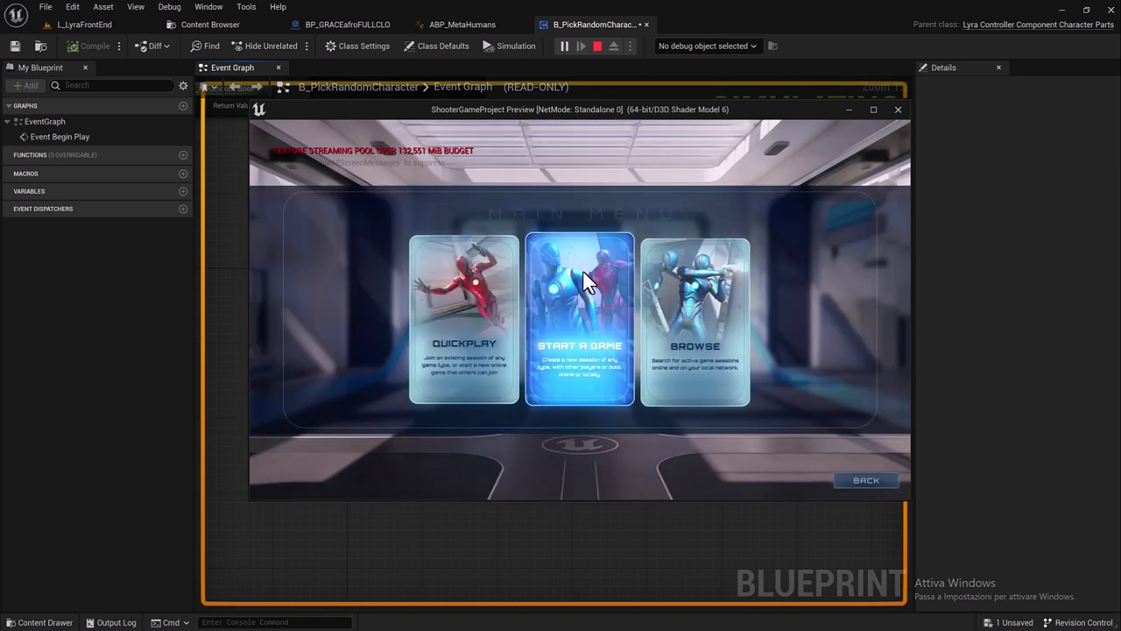
pyautogui.click(470, 296)
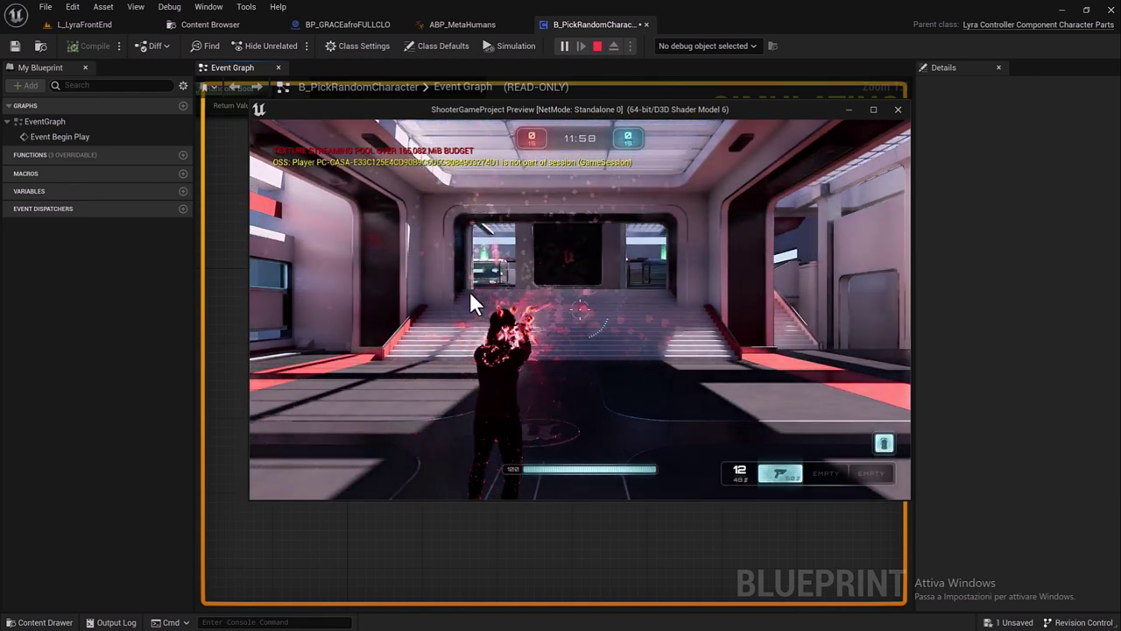
pyautogui.click(469, 293)
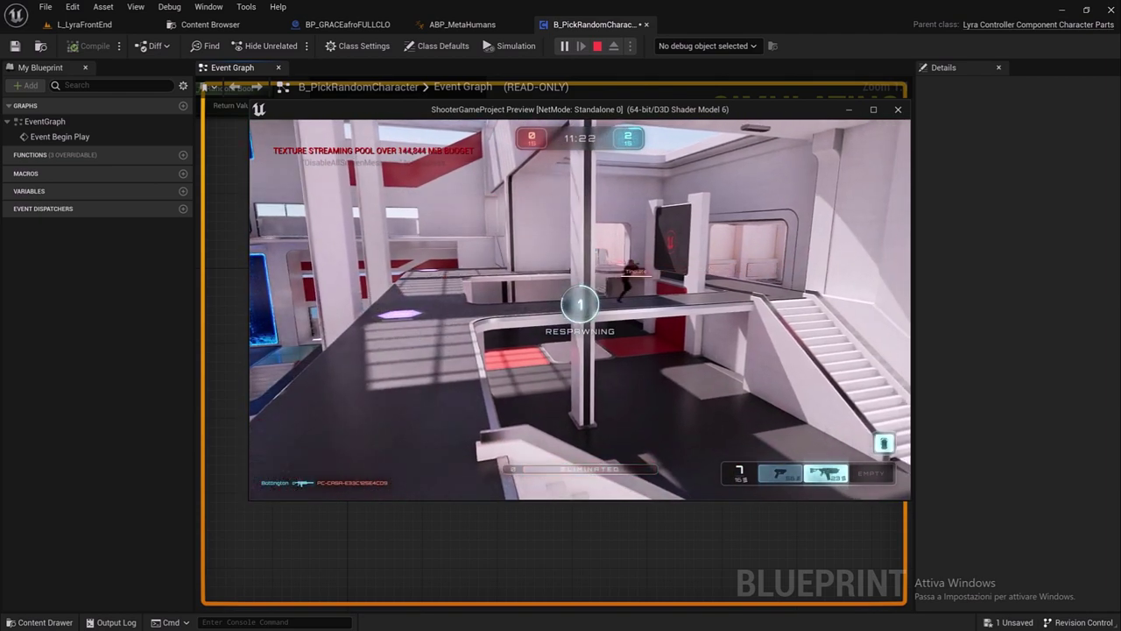
pyautogui.press('Escape')
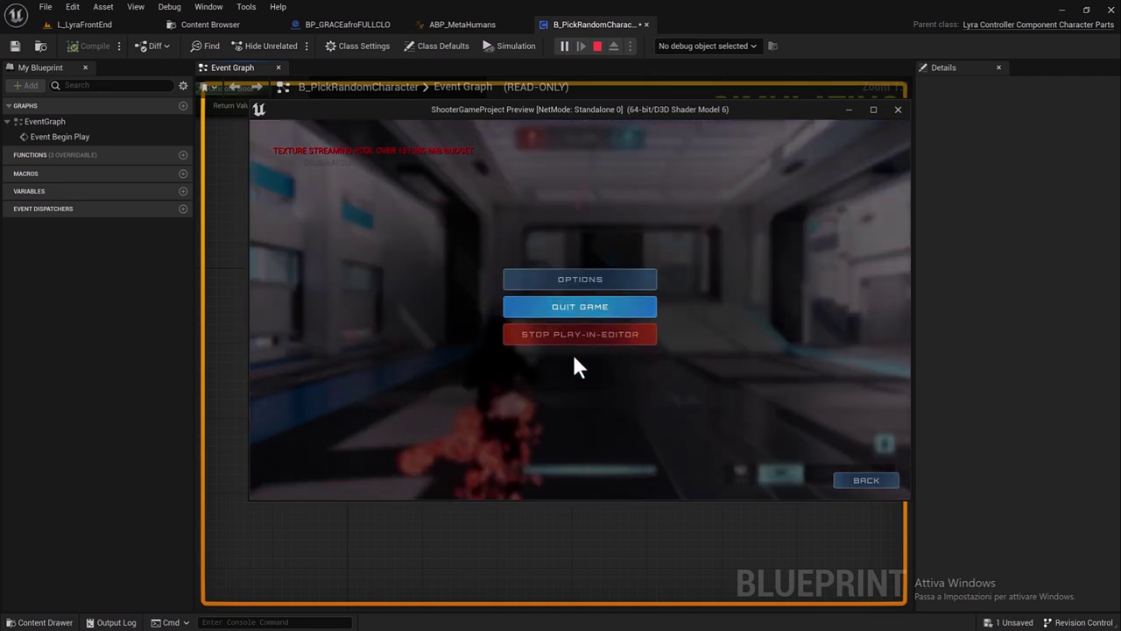
pyautogui.click(564, 337)
# Move Random Bool and Select below Event Begin Play and wire Select's Return Value into New Part Part Class.
pyautogui.moveTo(553, 346); pyautogui.dragTo(531, 301, button='right')
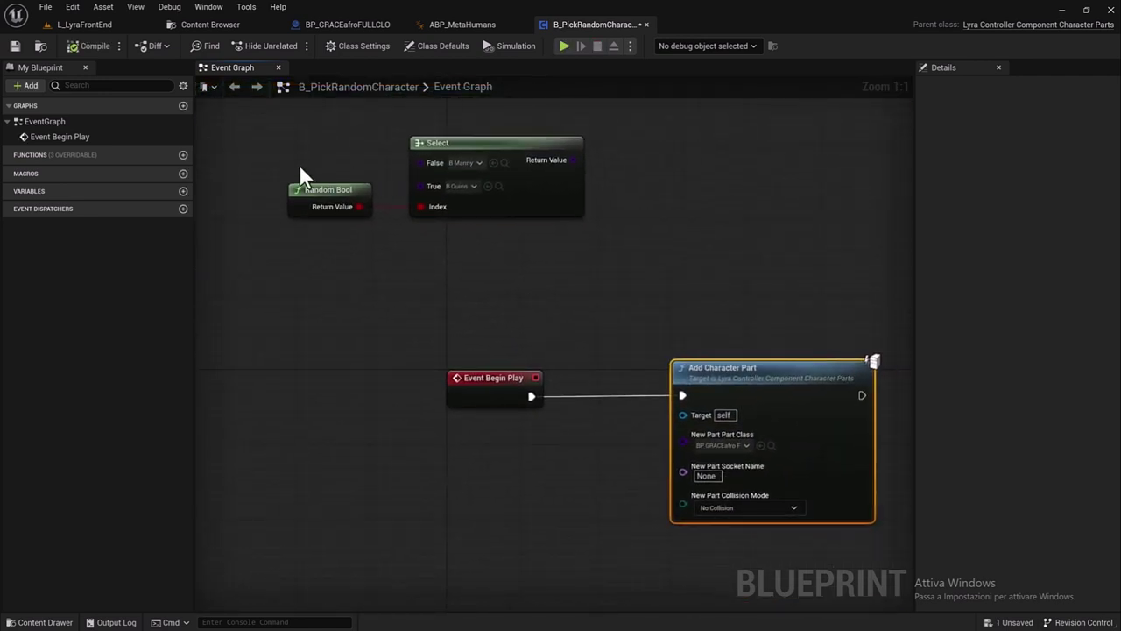
pyautogui.moveTo(284, 165); pyautogui.dragTo(458, 238)
pyautogui.moveTo(509, 150); pyautogui.dragTo(519, 478)
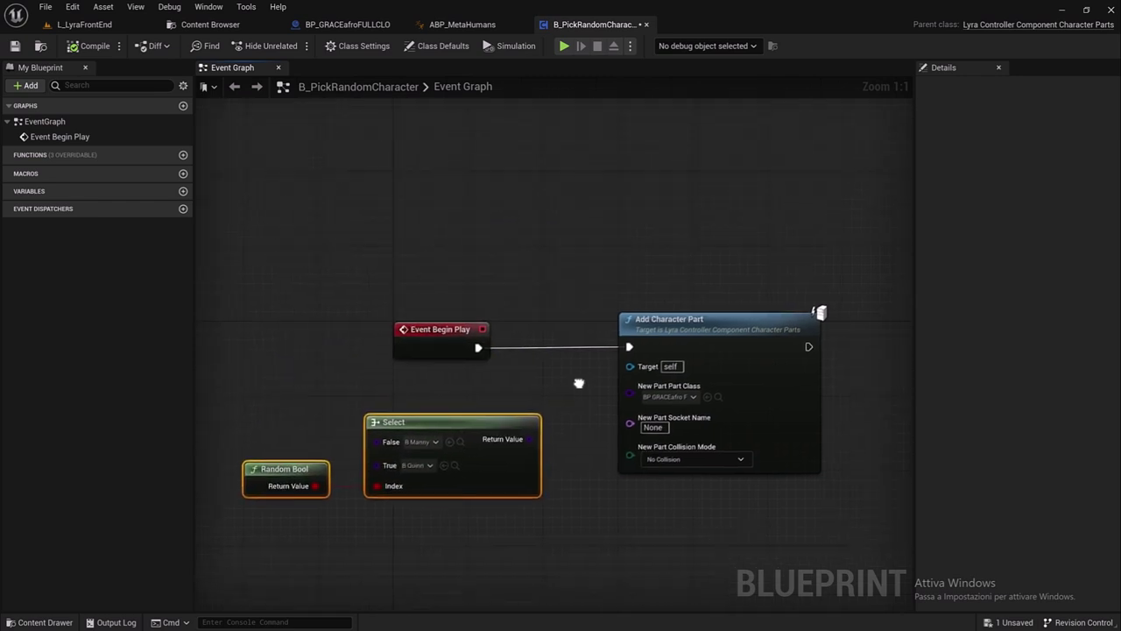
pyautogui.moveTo(613, 444); pyautogui.dragTo(574, 332, button='right')
pyautogui.click(574, 333)
pyautogui.moveTo(513, 377); pyautogui.dragTo(622, 337)
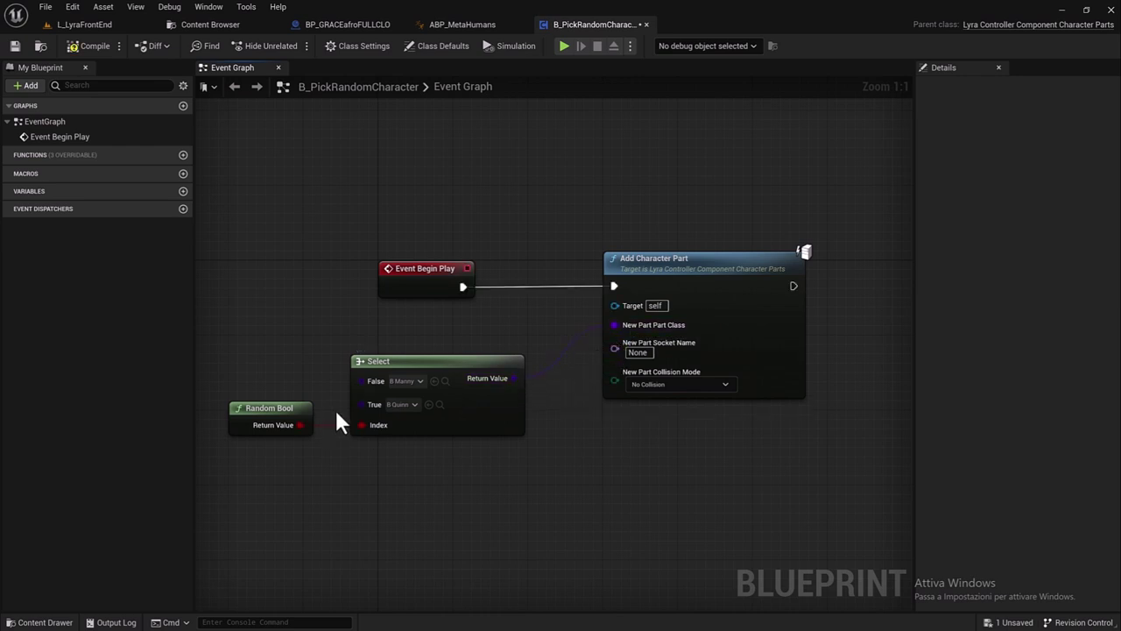
# Set Select's False option to BP_GRACEafroFULLCLO, tidy the nodes, and save the blueprint.
pyautogui.click(417, 386)
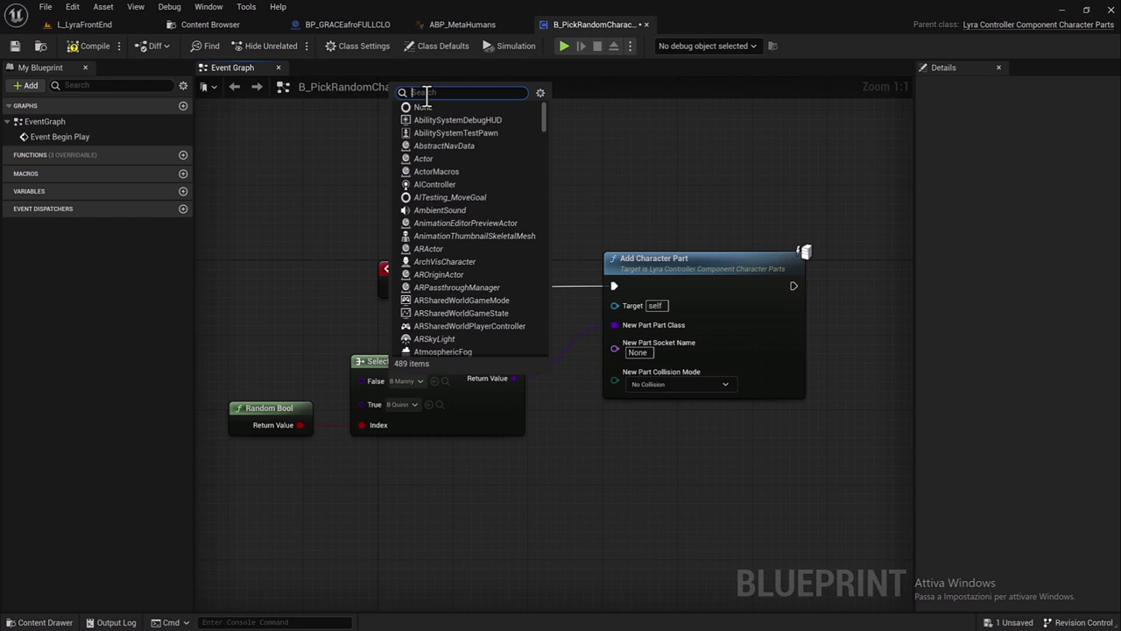
pyautogui.write('grace')
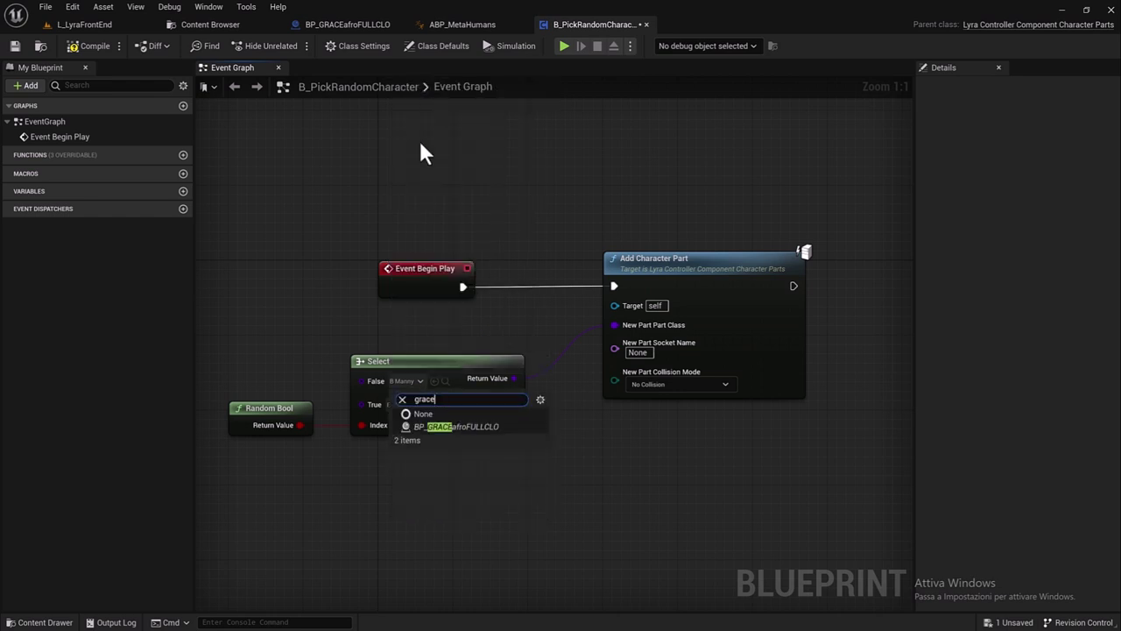
pyautogui.click(499, 424)
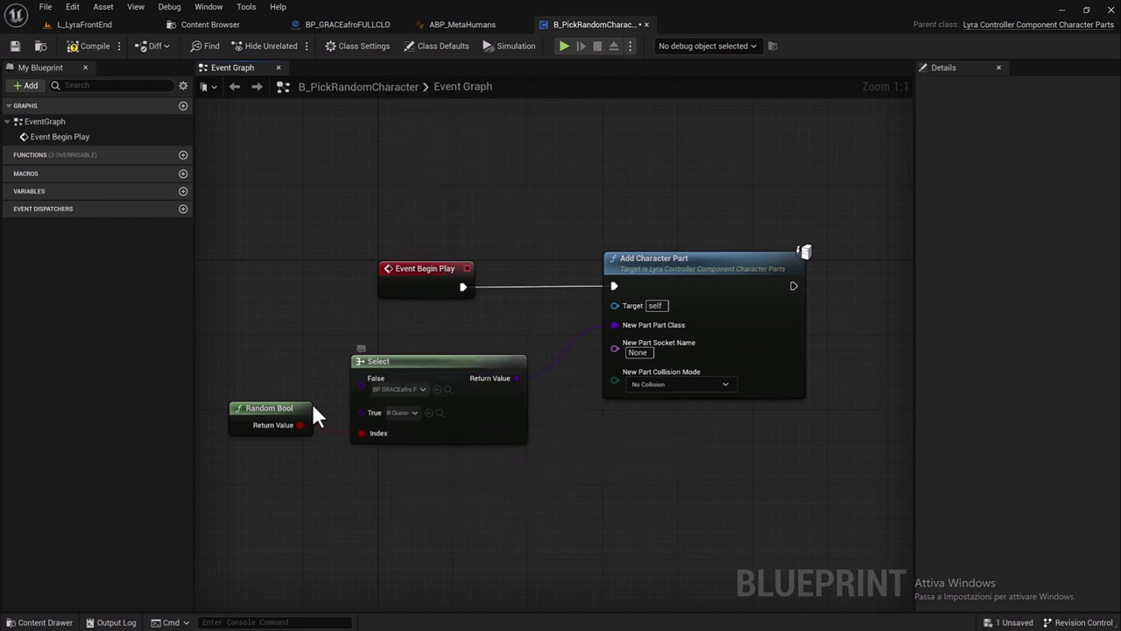
pyautogui.moveTo(245, 408); pyautogui.dragTo(470, 592)
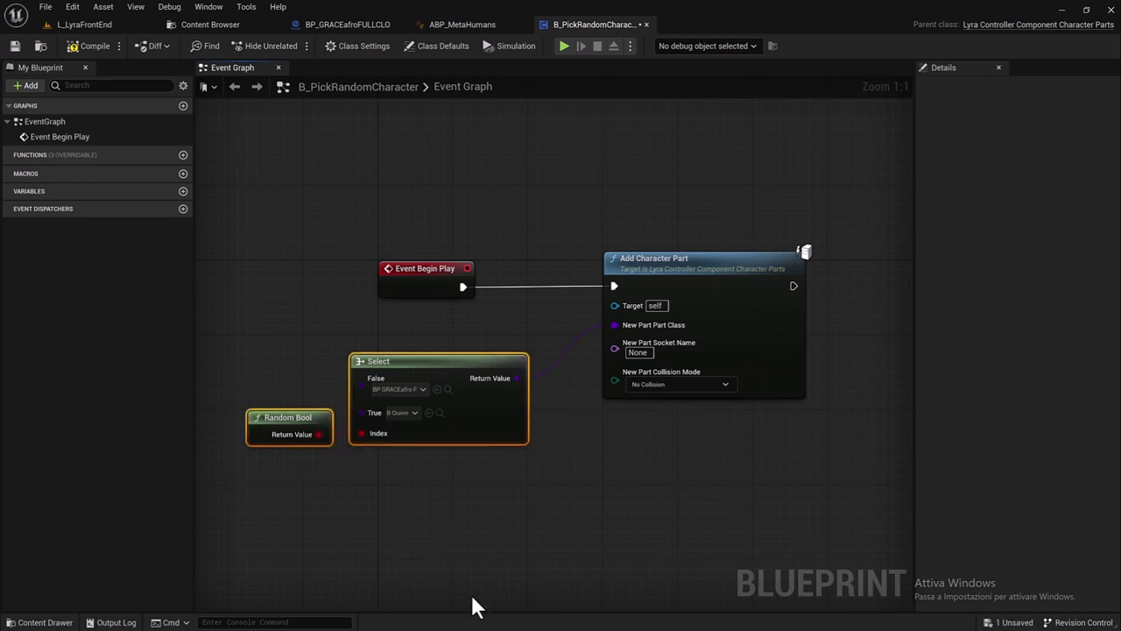
pyautogui.click(380, 515)
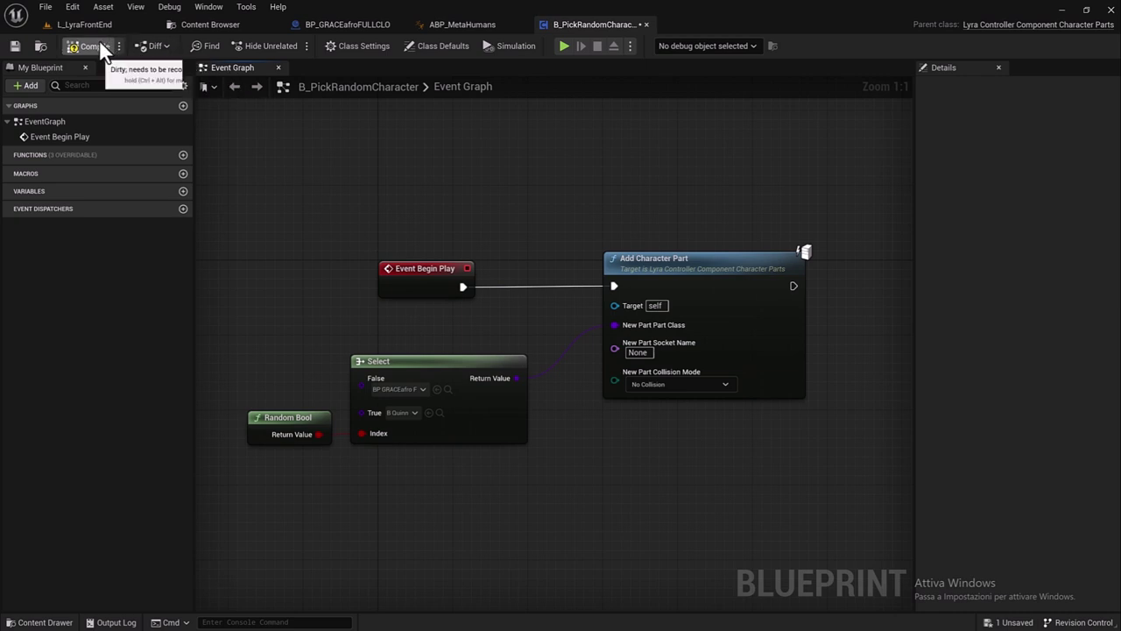
pyautogui.click(15, 44)
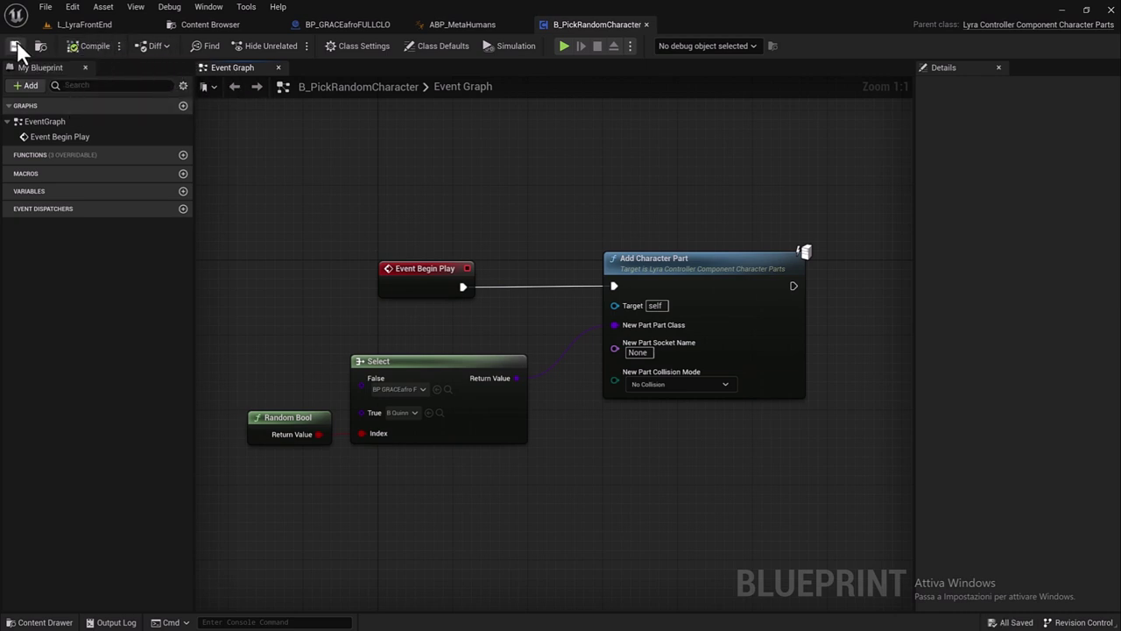
# Launch another play session, start a Quickplay match, and run and shoot at an enemy.
pyautogui.click(560, 44)
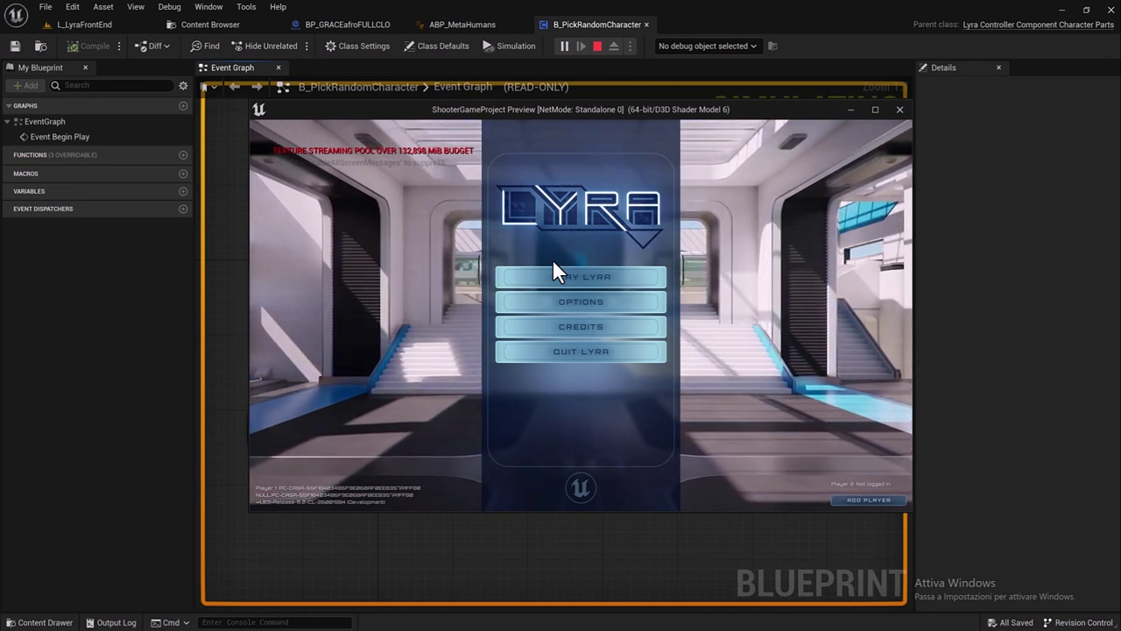
pyautogui.click(554, 263)
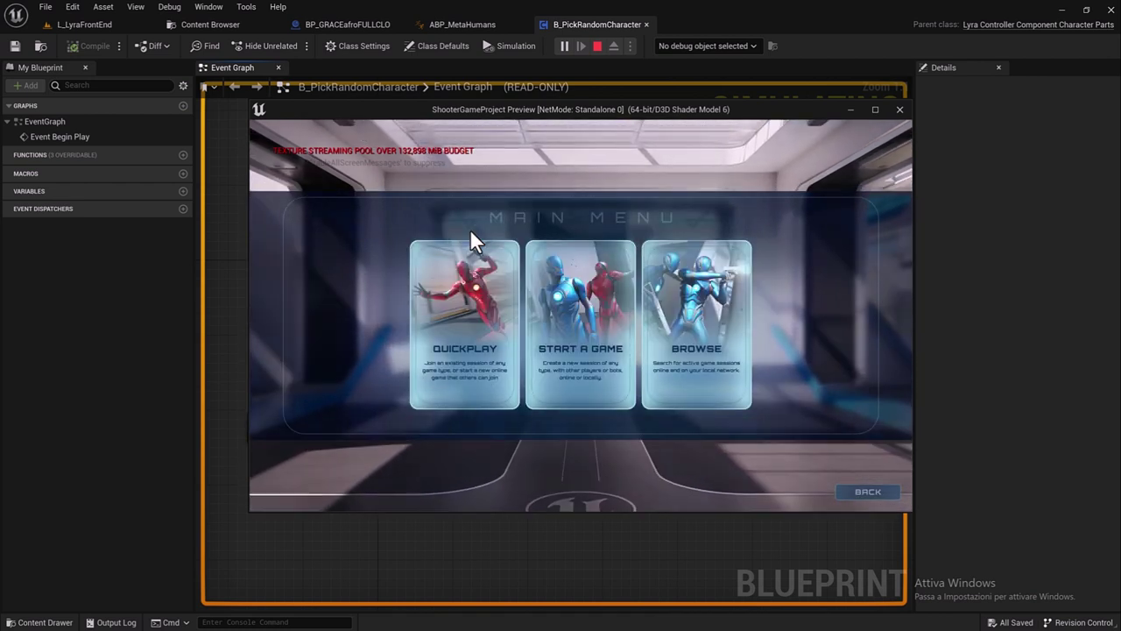
pyautogui.click(465, 280)
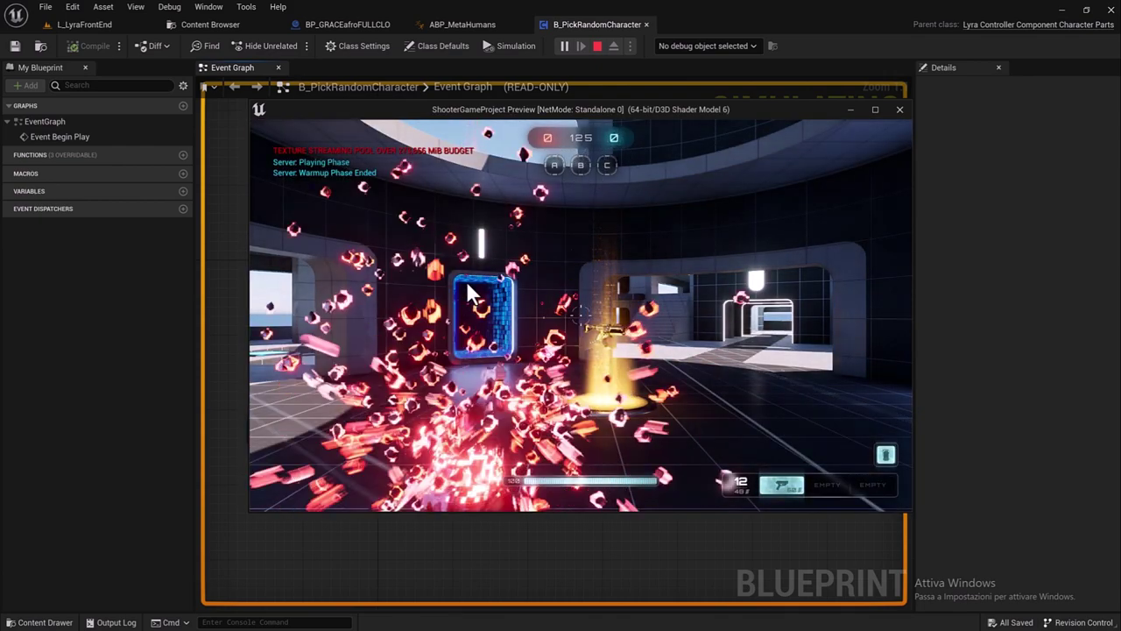
pyautogui.press('w')
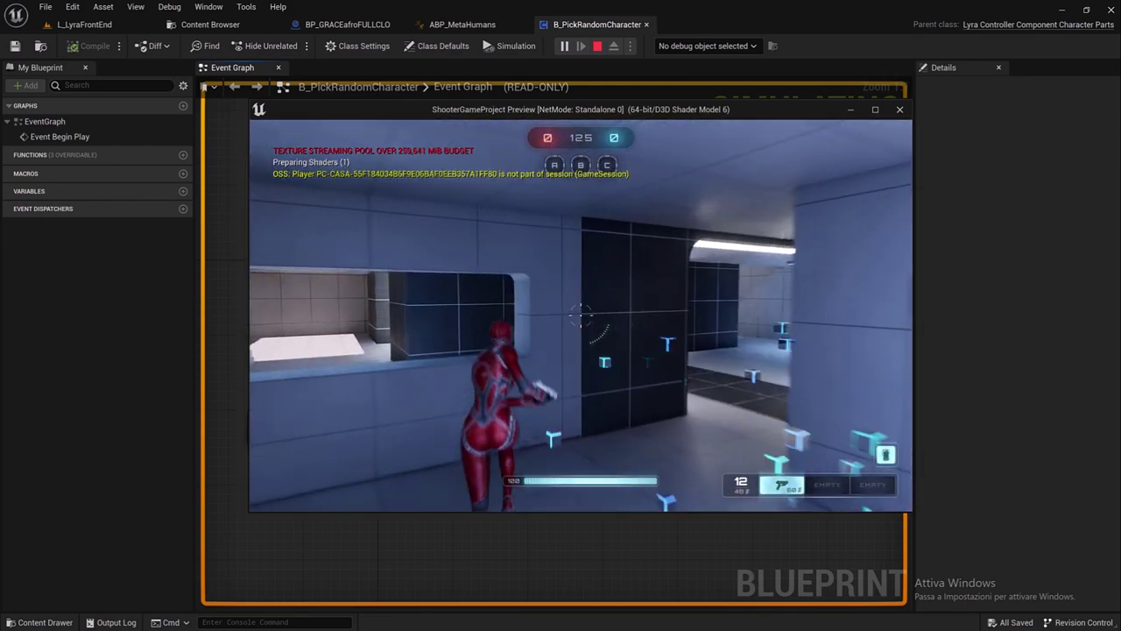
pyautogui.press('w')
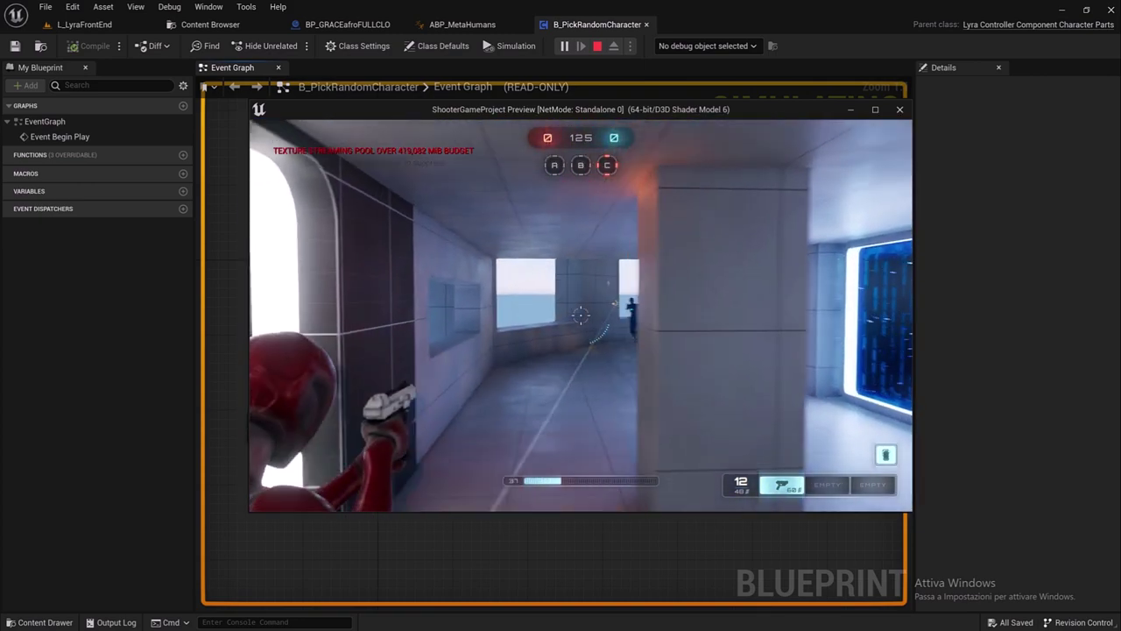
pyautogui.click(580, 316)
pyautogui.click(581, 315)
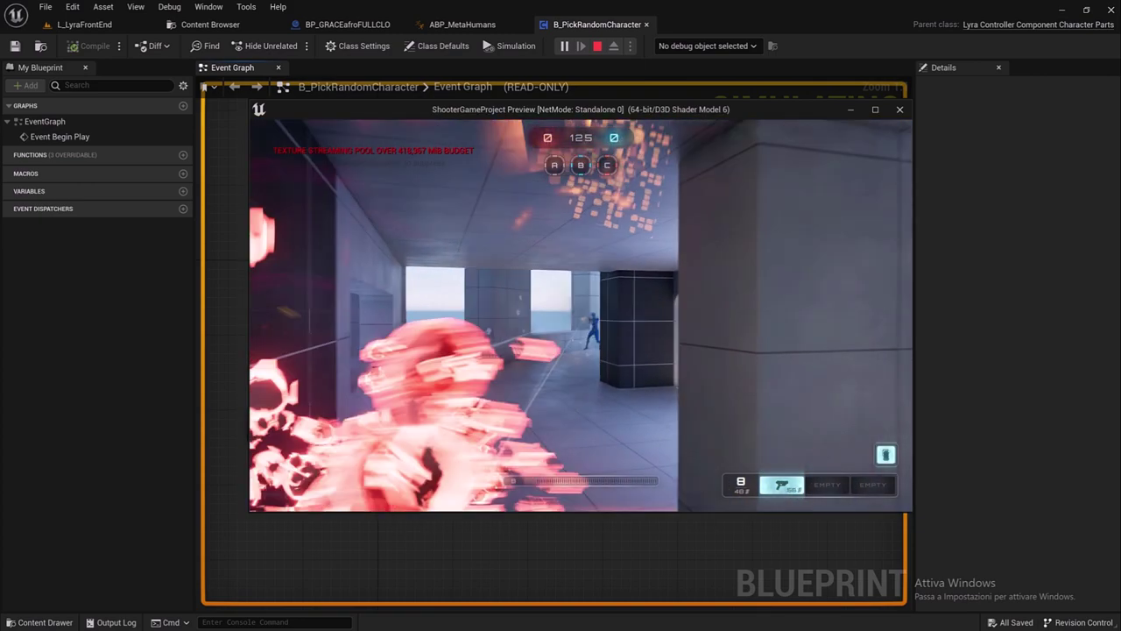
# Quit the match from the pause menu and confirm Yes in the Exit Game dialog.
pyautogui.press('Escape')
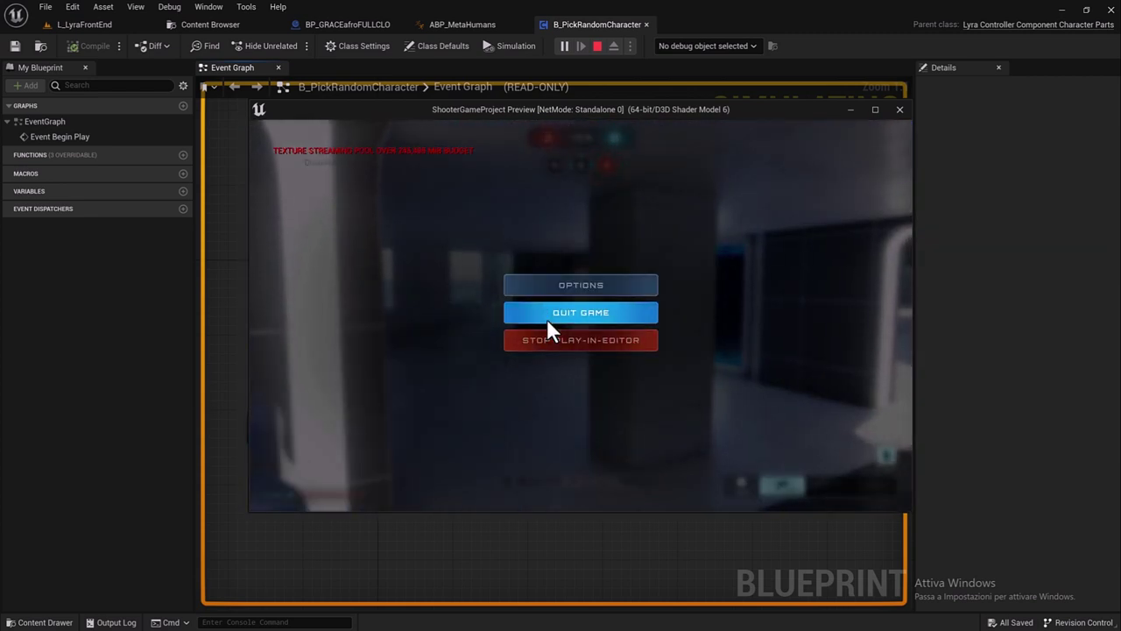
pyautogui.click(546, 318)
pyautogui.click(536, 358)
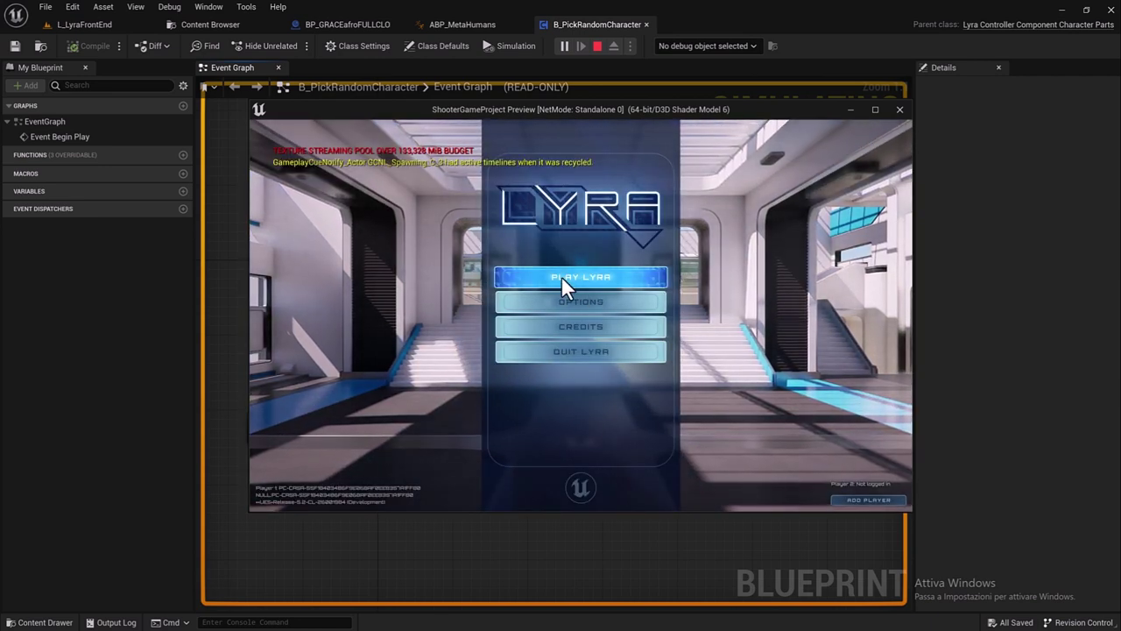
# Host an Elimination match from Start a Game with the bots setting toggled.
pyautogui.click(563, 276)
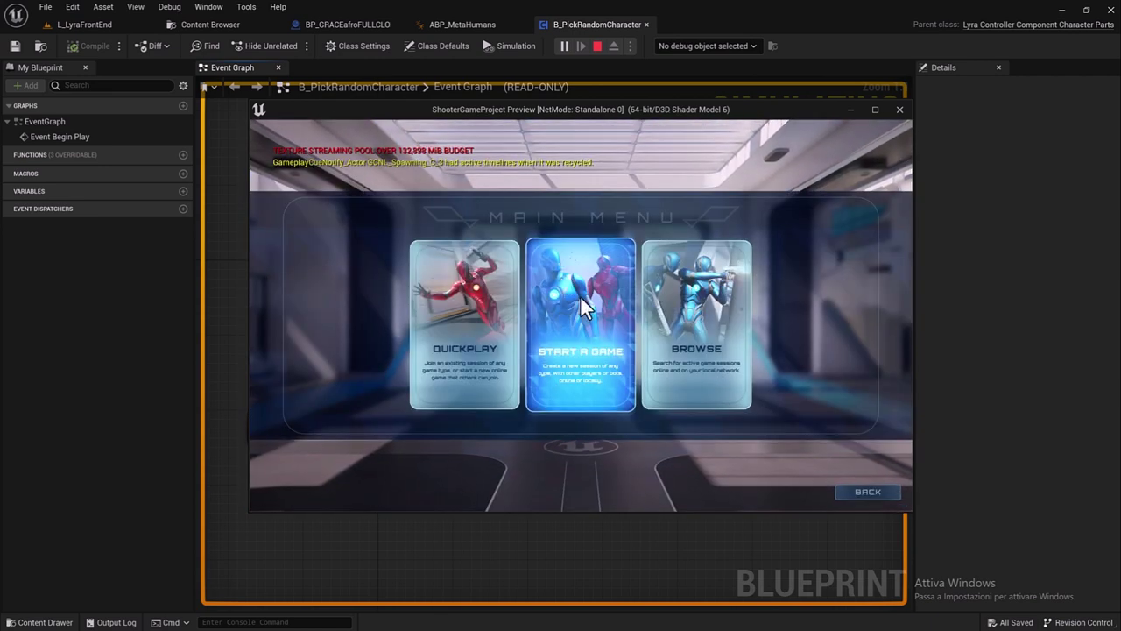
pyautogui.click(583, 298)
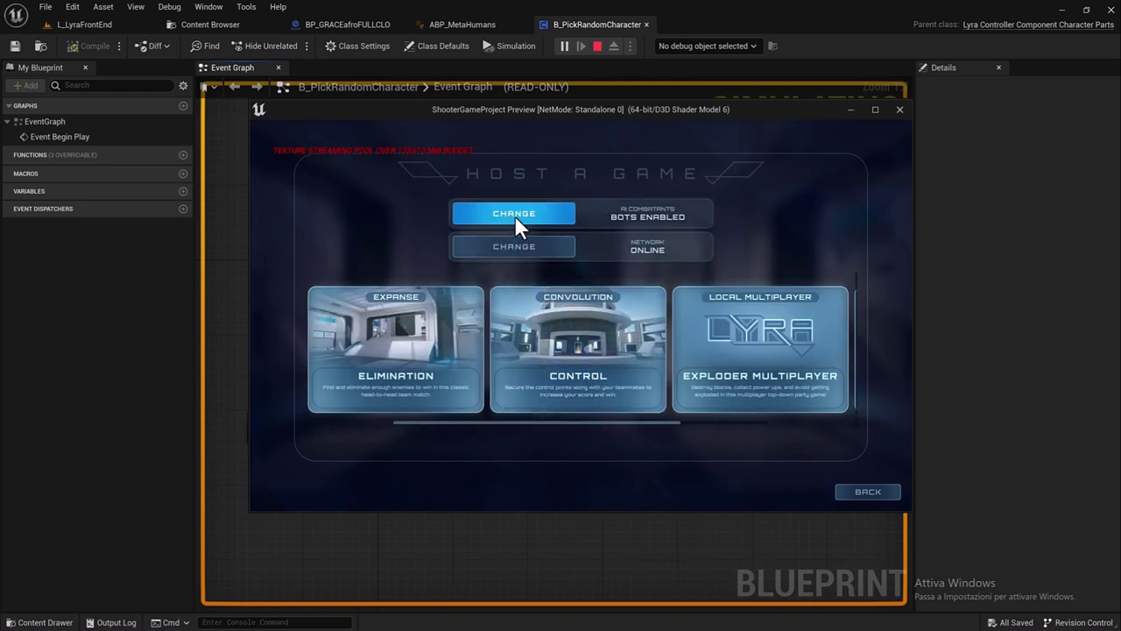
pyautogui.click(514, 215)
pyautogui.click(371, 365)
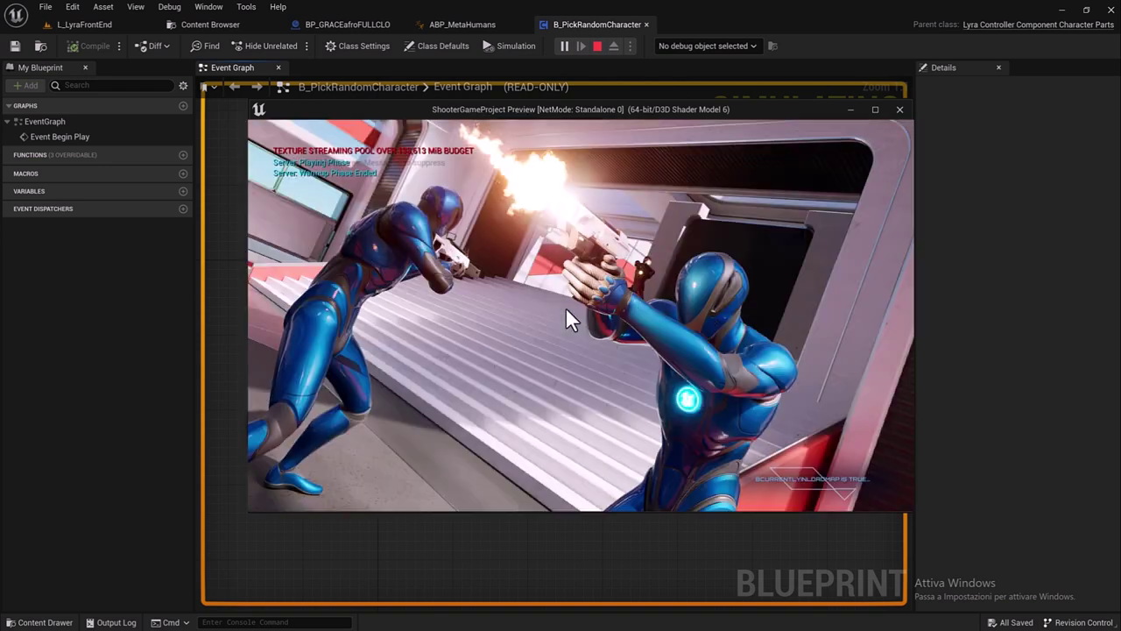
# Run around the map as the MetaHuman character, then stop play-in-editor.
pyautogui.press('w')
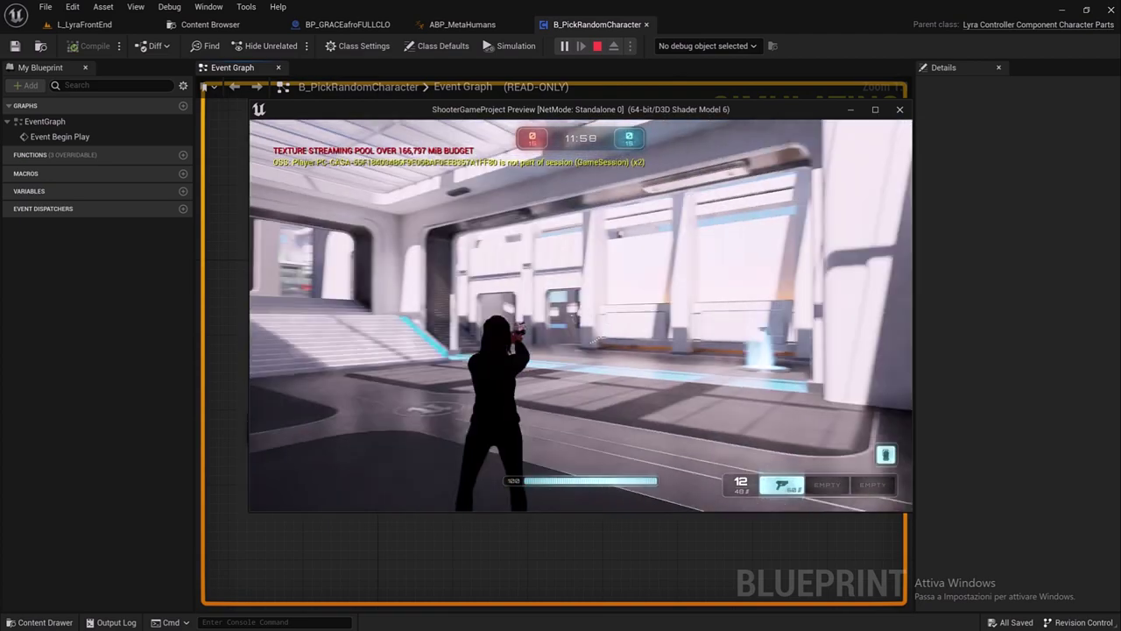
pyautogui.press('w')
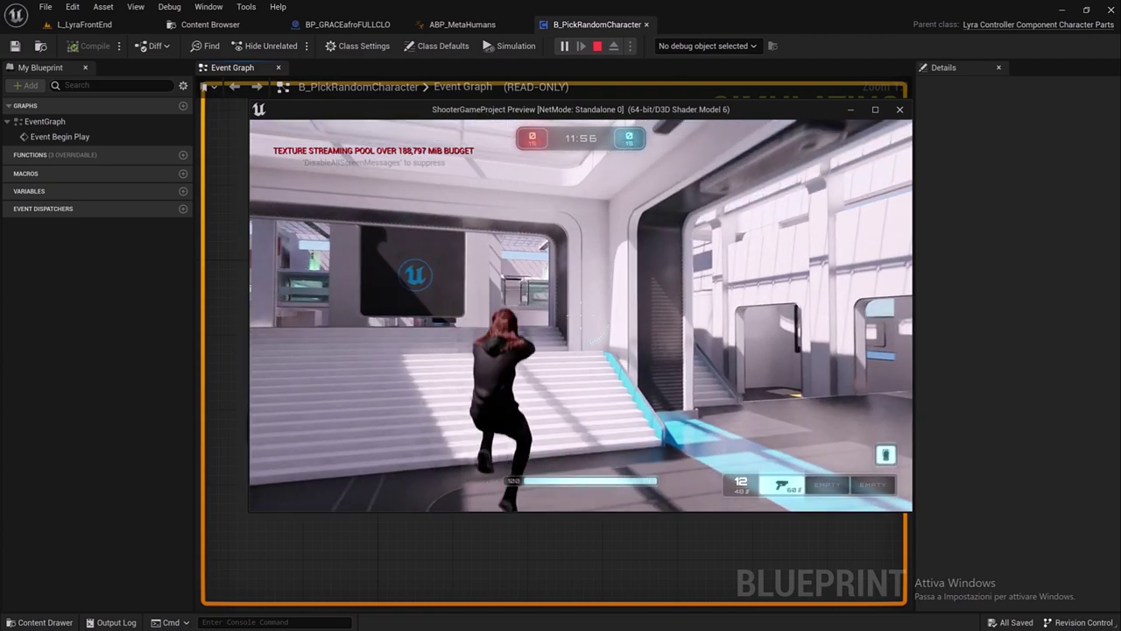
pyautogui.press('w')
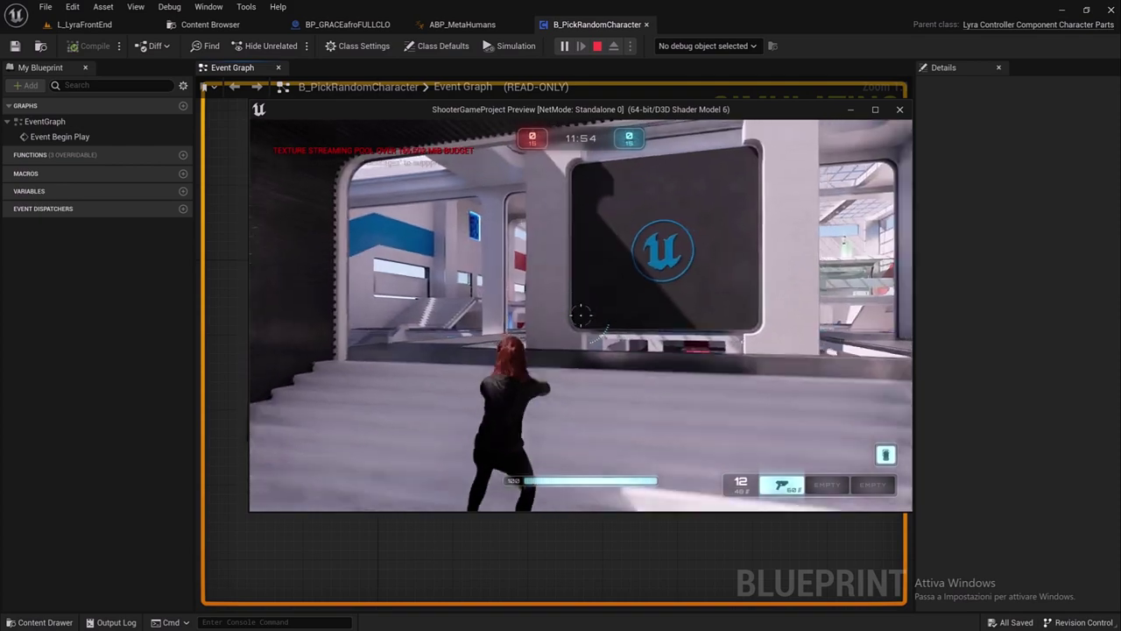
pyautogui.press('w')
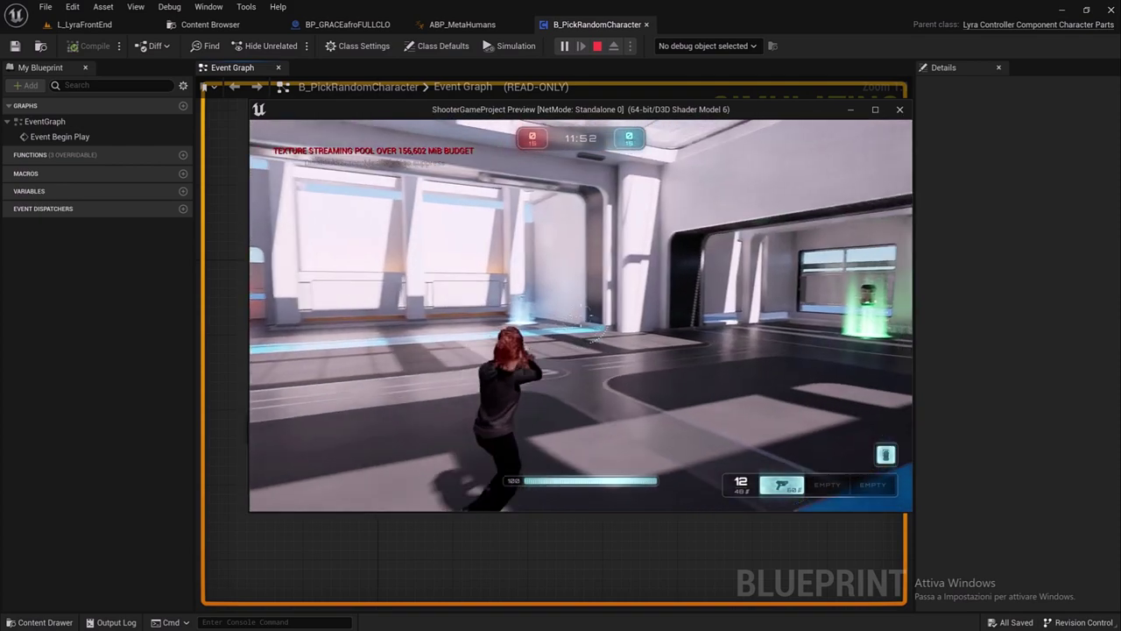
pyautogui.press('w')
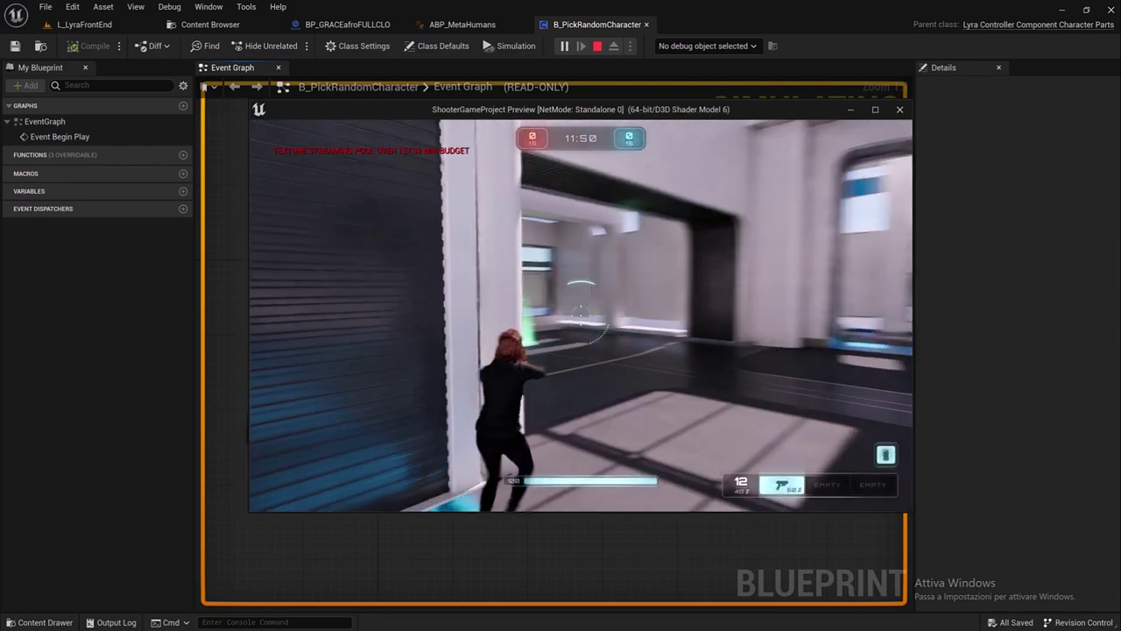
pyautogui.press('w')
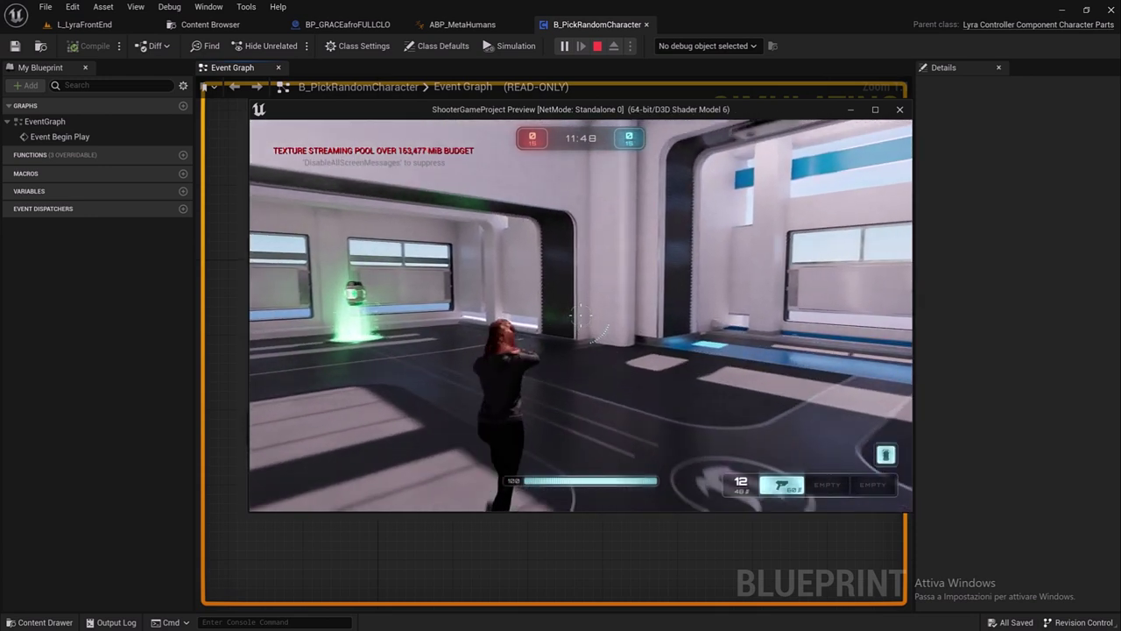
pyautogui.press('Escape')
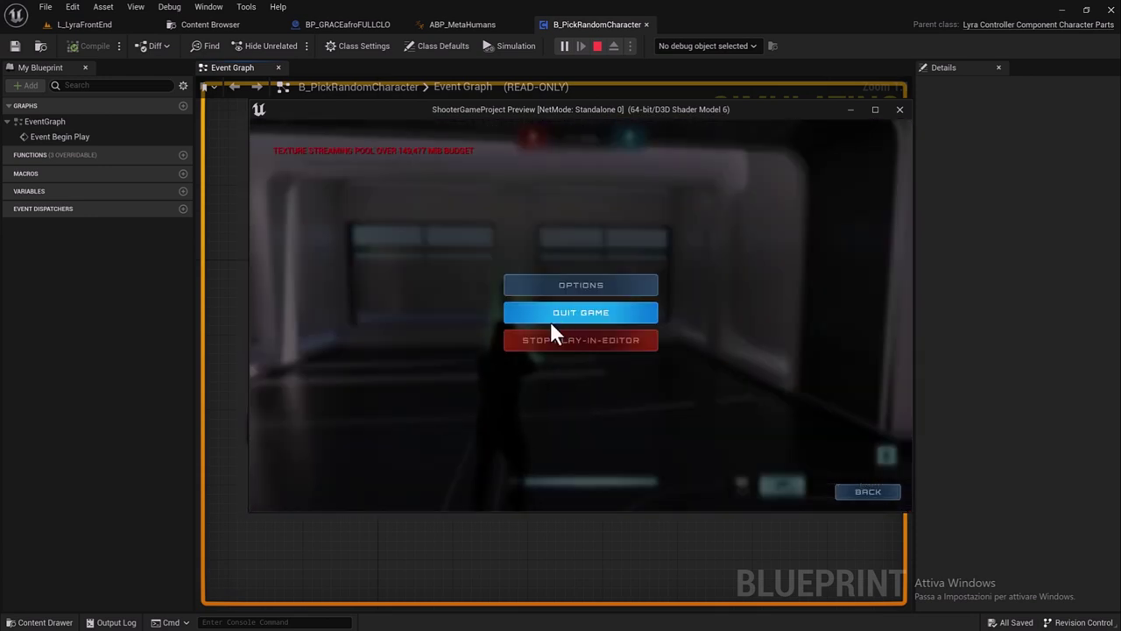
pyautogui.click(556, 335)
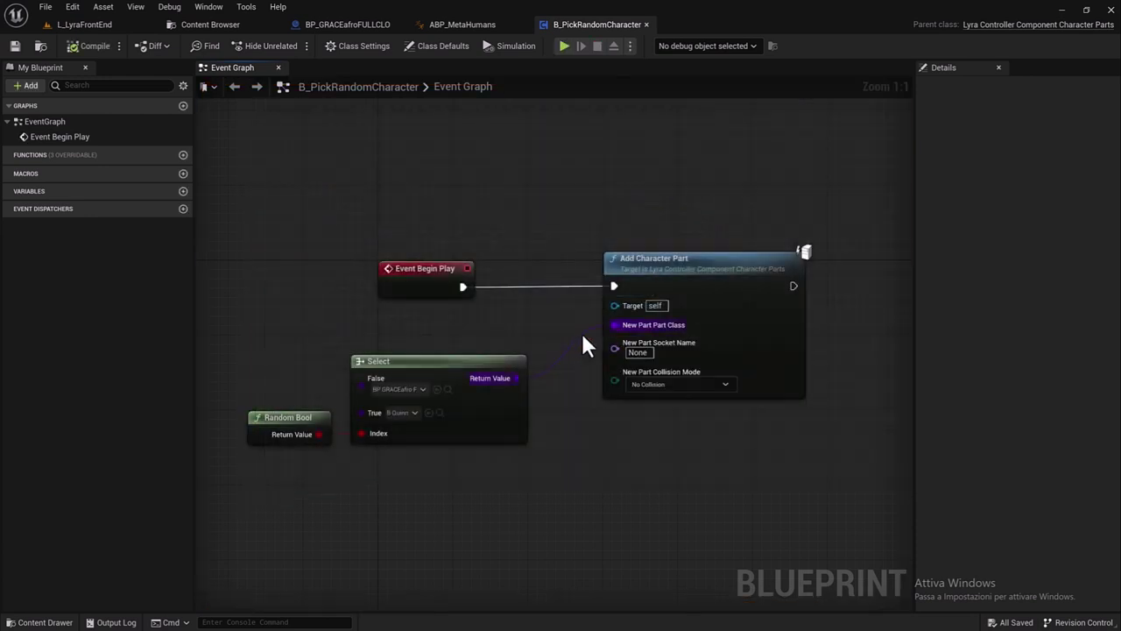
# Set the play Net Mode to Play As Listen Server, try Play As Client, and recheck the options.
pyautogui.click(636, 42)
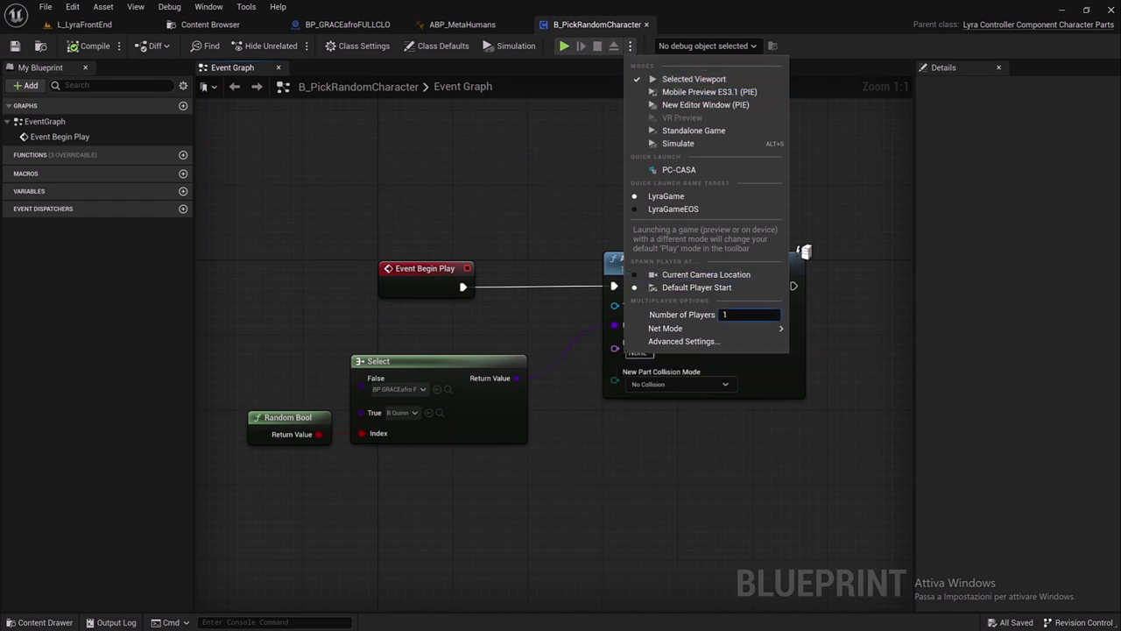
pyautogui.moveTo(755, 329)
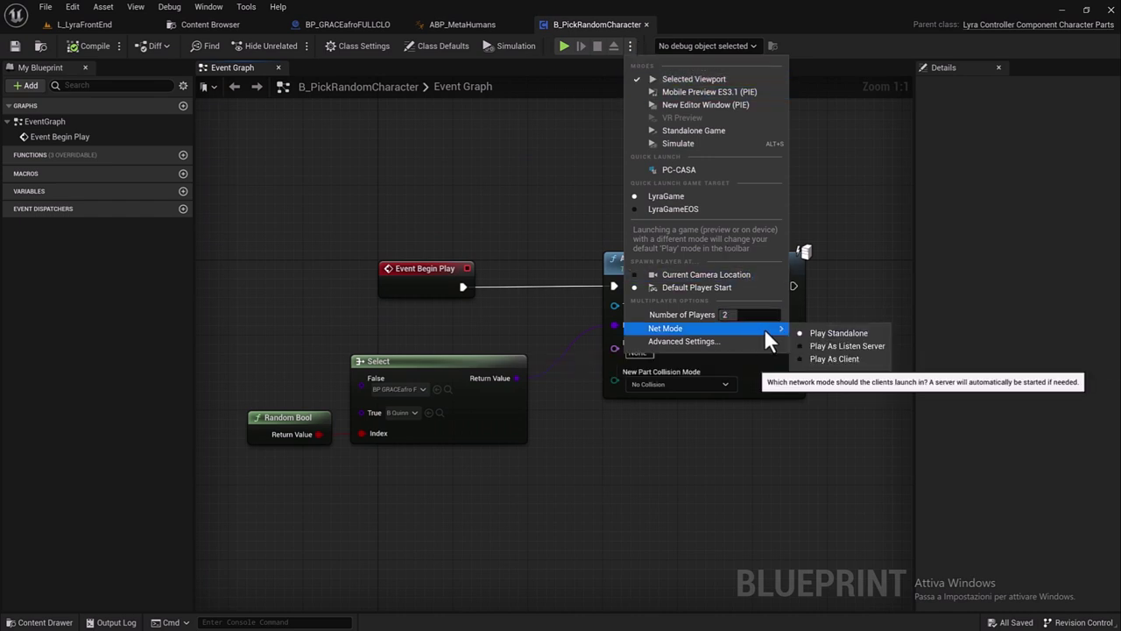
pyautogui.click(828, 344)
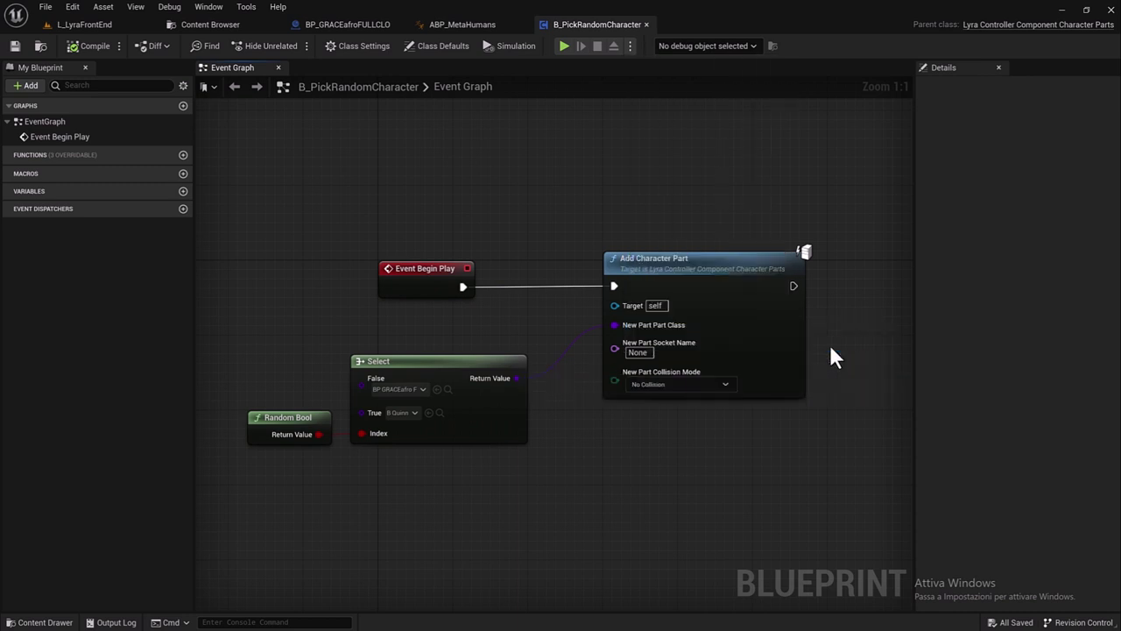
pyautogui.click(629, 45)
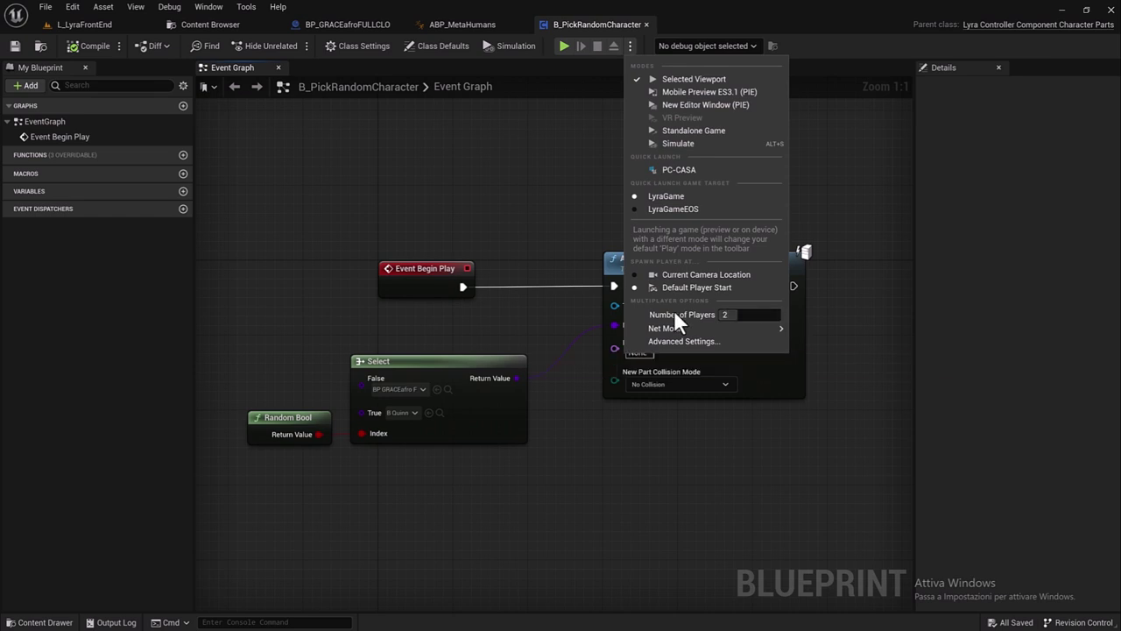
pyautogui.moveTo(762, 327)
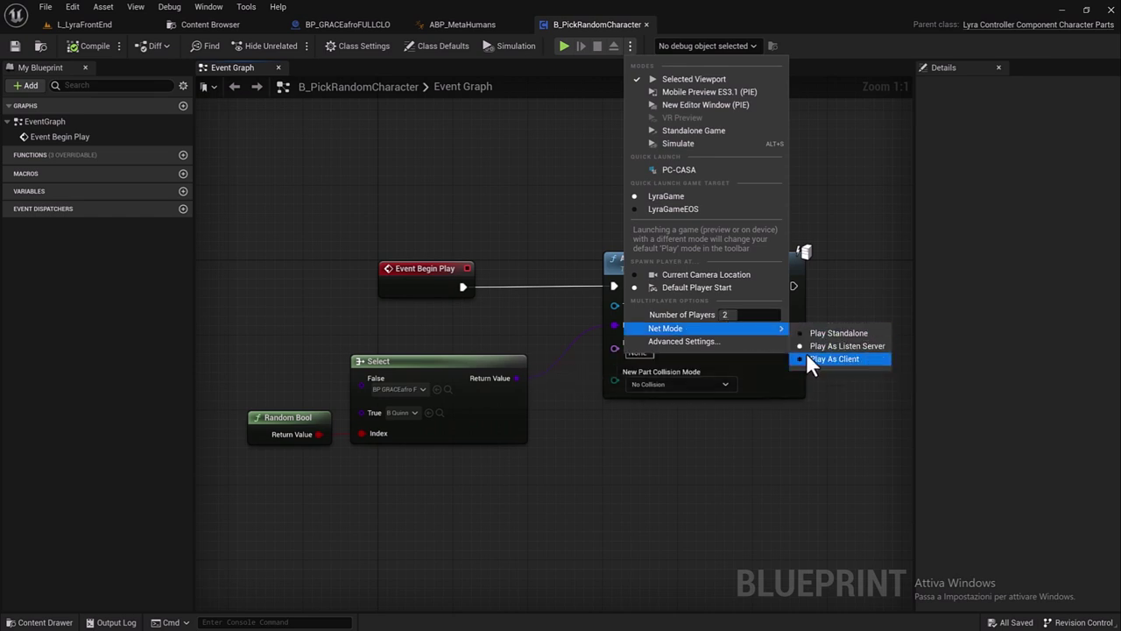
pyautogui.click(806, 355)
pyautogui.click(629, 46)
pyautogui.moveTo(753, 327)
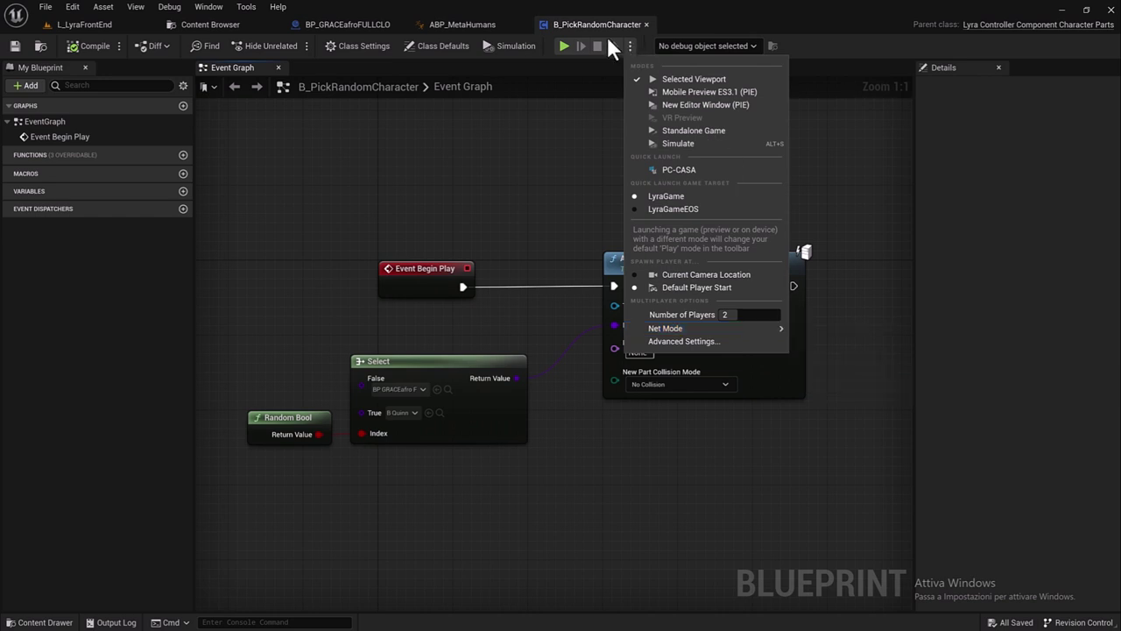
# Launch the two-player play preview and arrange the host and second game windows.
pyautogui.click(566, 43)
pyautogui.click(565, 44)
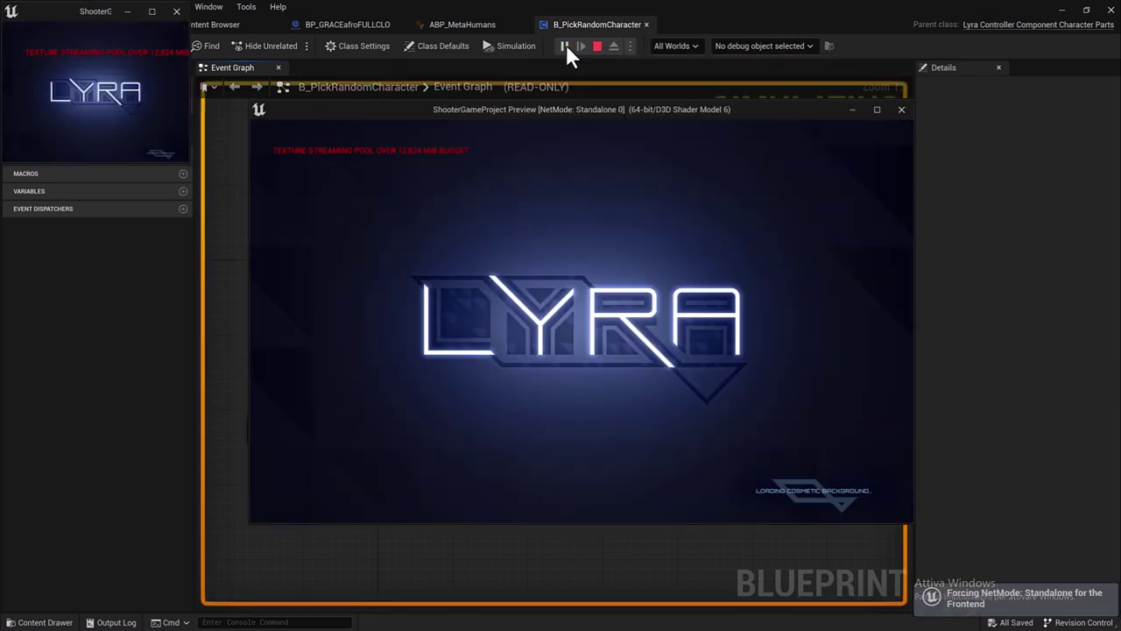
pyautogui.moveTo(394, 107); pyautogui.dragTo(551, 81)
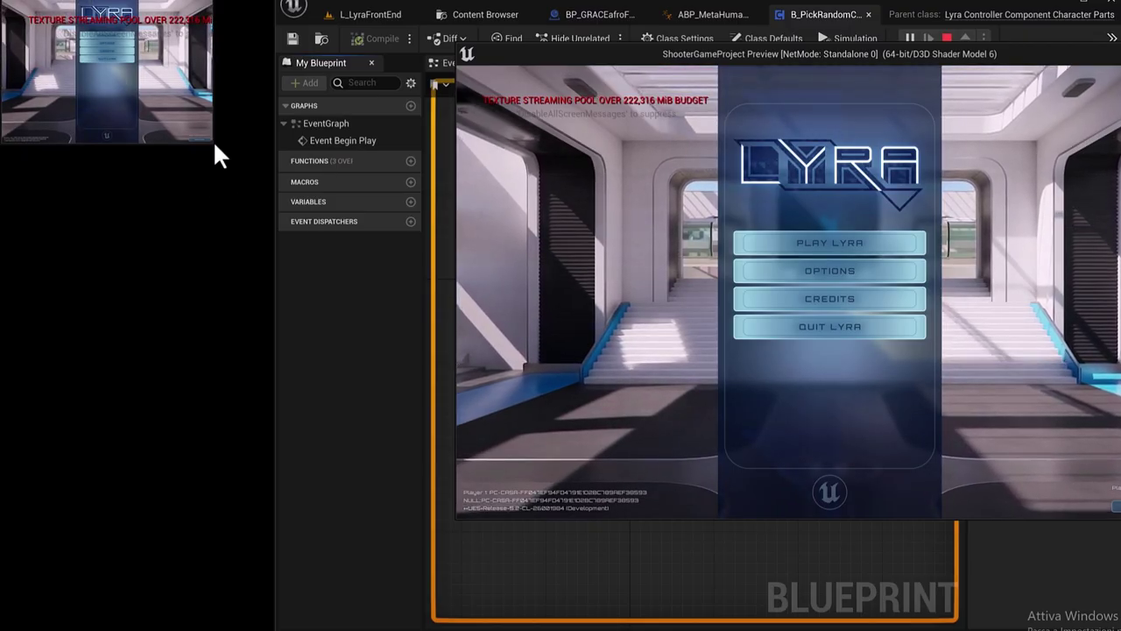
pyautogui.moveTo(213, 142); pyautogui.dragTo(422, 546)
# In the host window, start a Control match on Convolution with bots disabled.
pyautogui.click(840, 235)
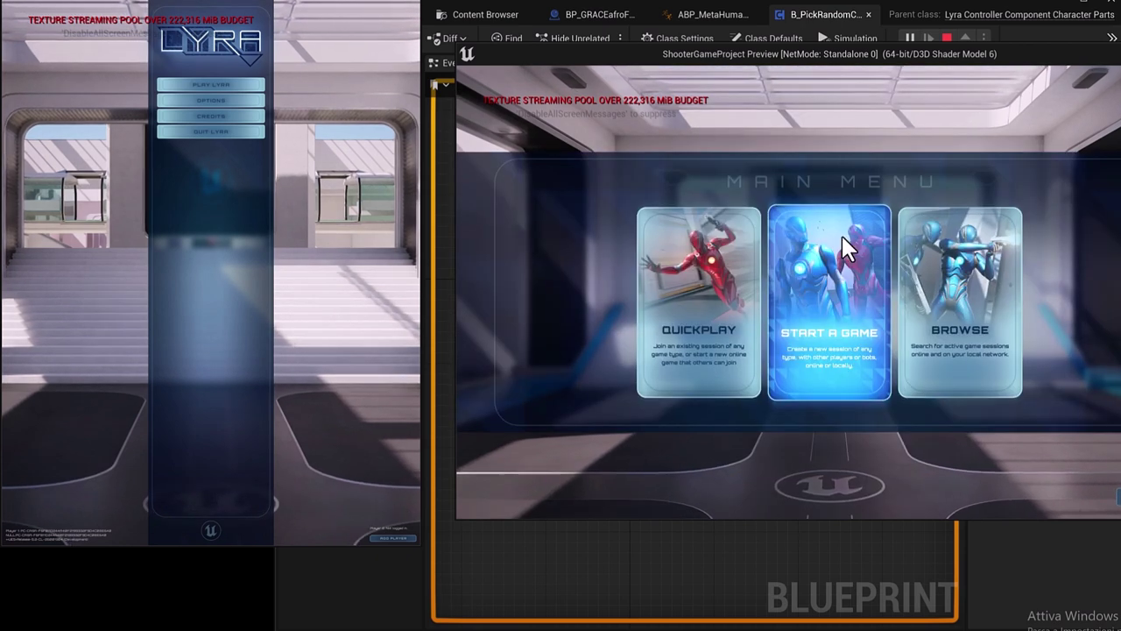
pyautogui.click(851, 301)
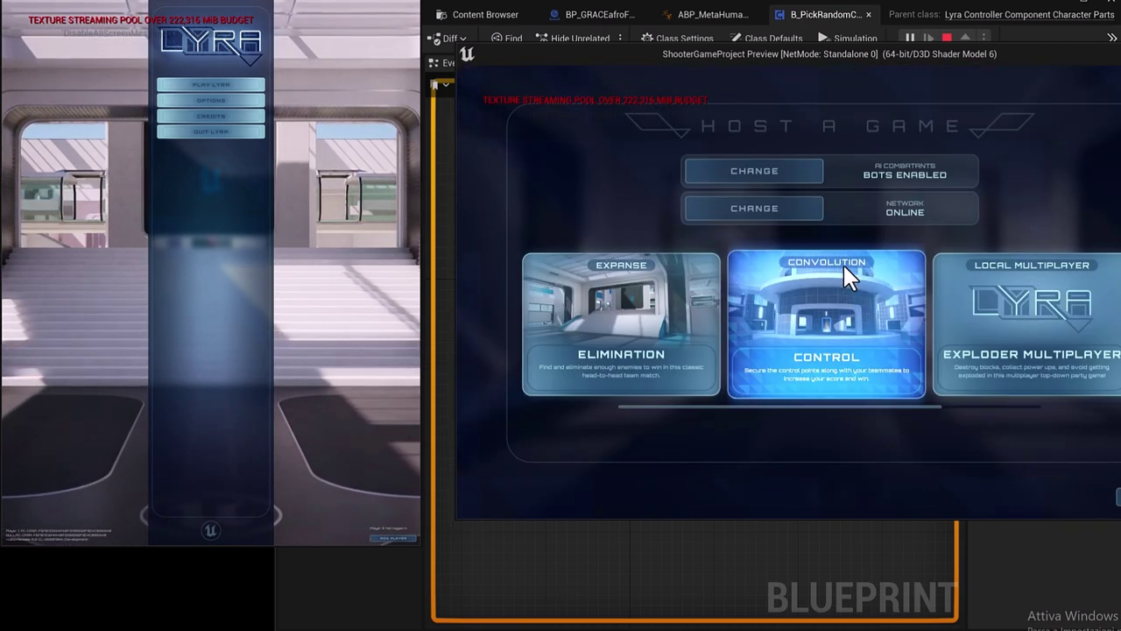
pyautogui.click(777, 177)
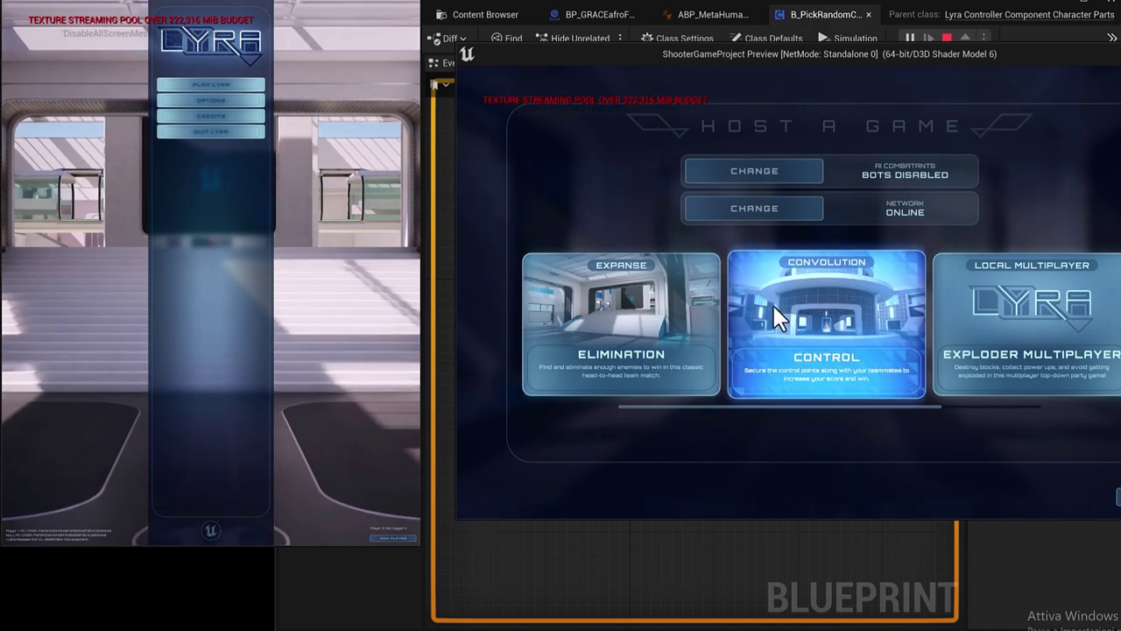
pyautogui.click(772, 305)
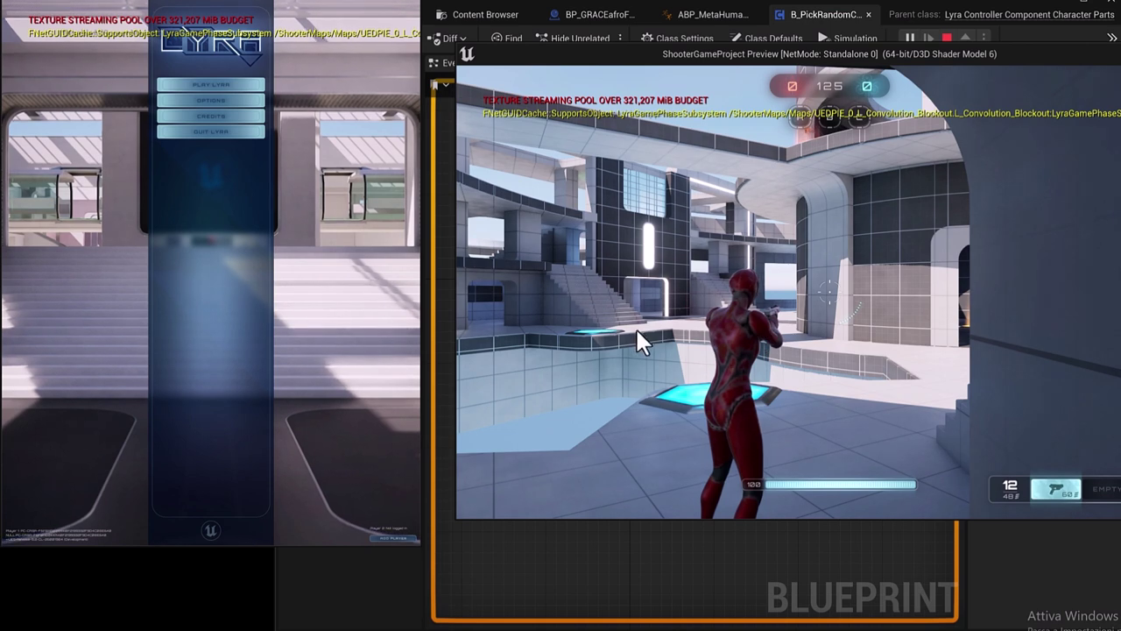
# In the second window, browse sessions and join the hosted Control match on Convolution.
pyautogui.click(185, 88)
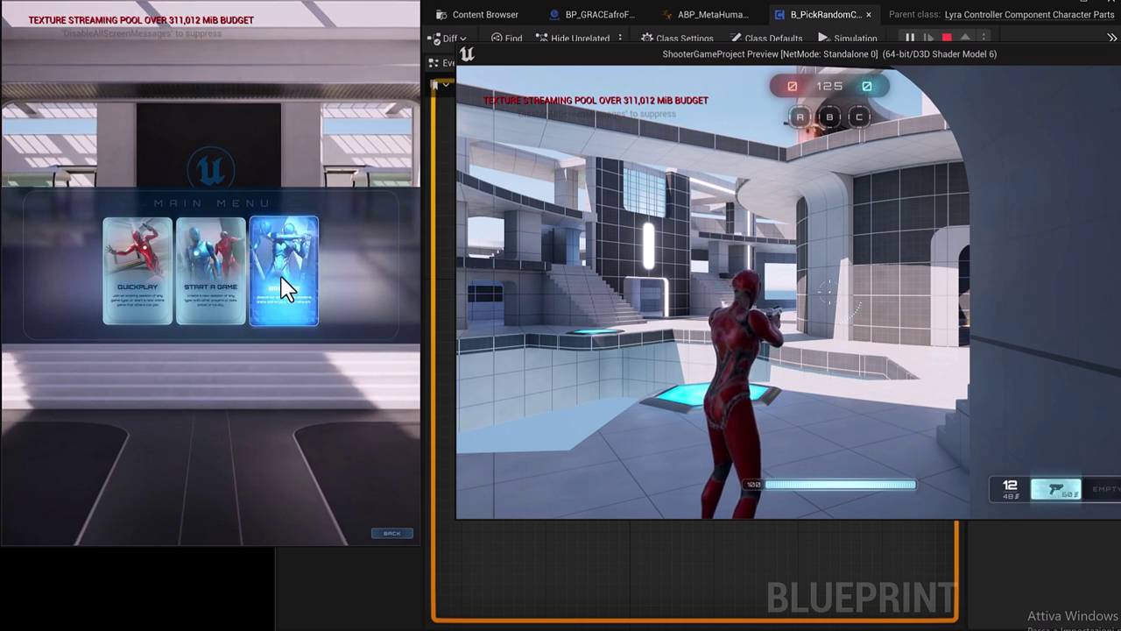
pyautogui.click(283, 288)
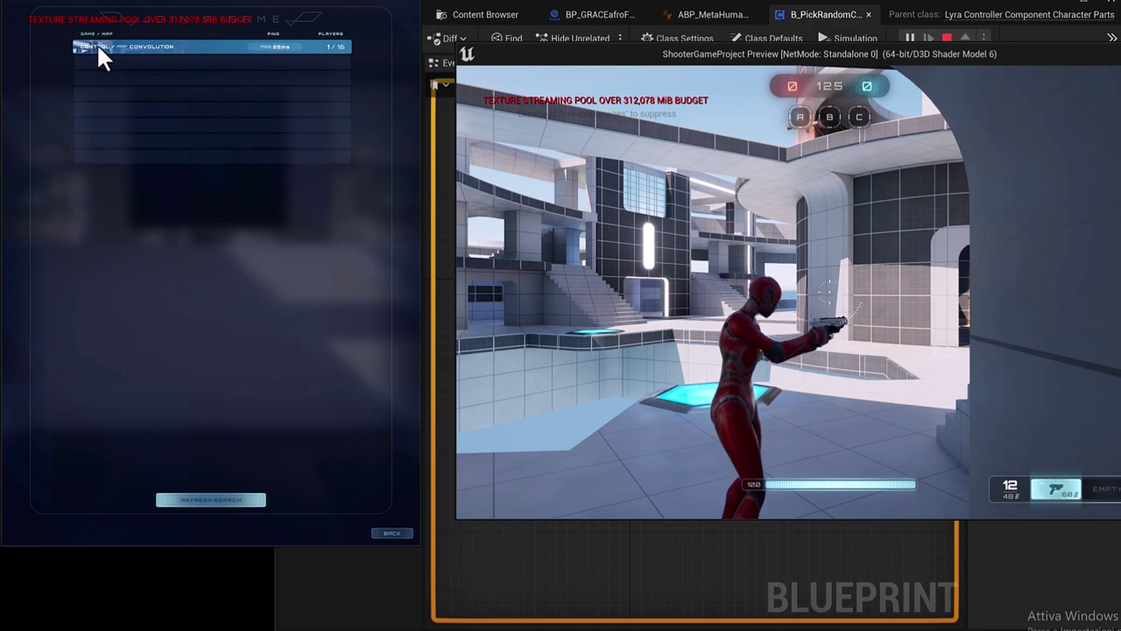
pyautogui.click(98, 49)
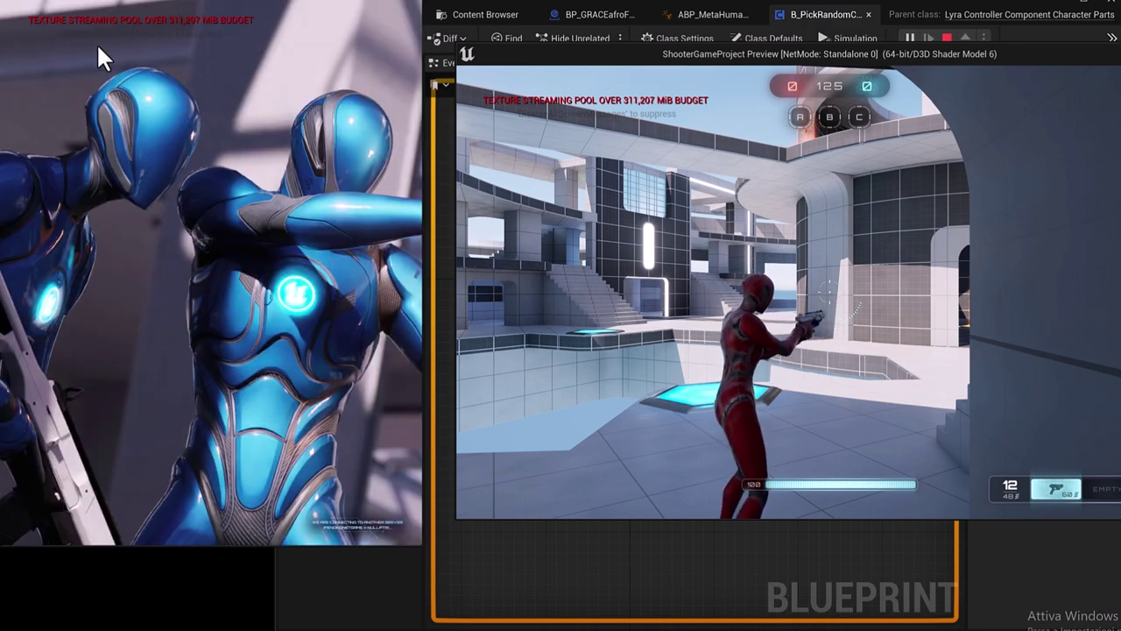